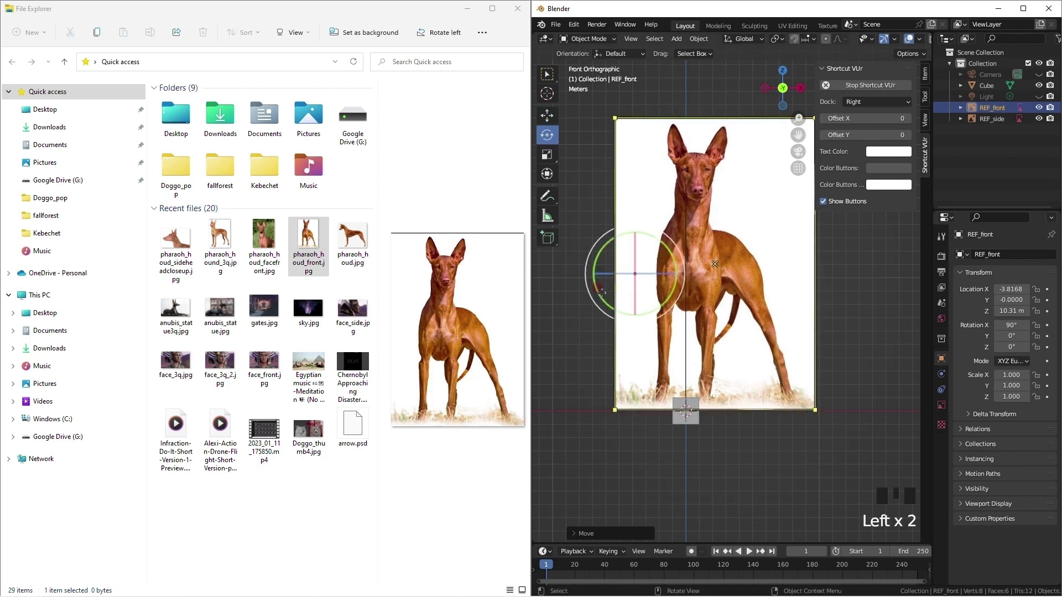
Rotate the front reference image slightly about Y and scale it so the dog lines up with the vertical axis.
key("r")
left_click(708, 268)
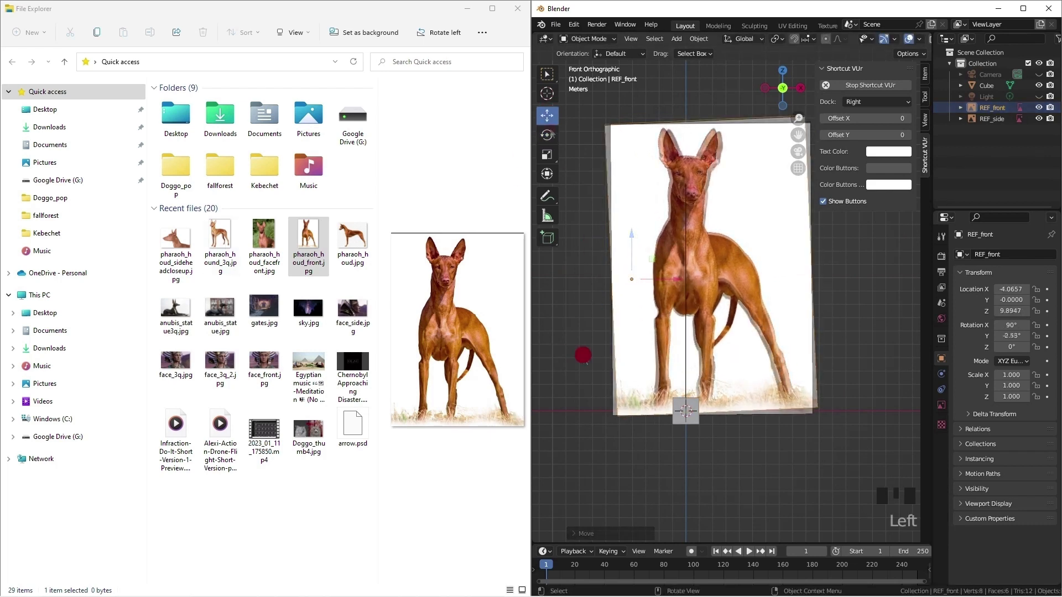
middle_click_drag(580, 355, 553, 166)
left_click(547, 173)
key("s")
left_click(793, 288)
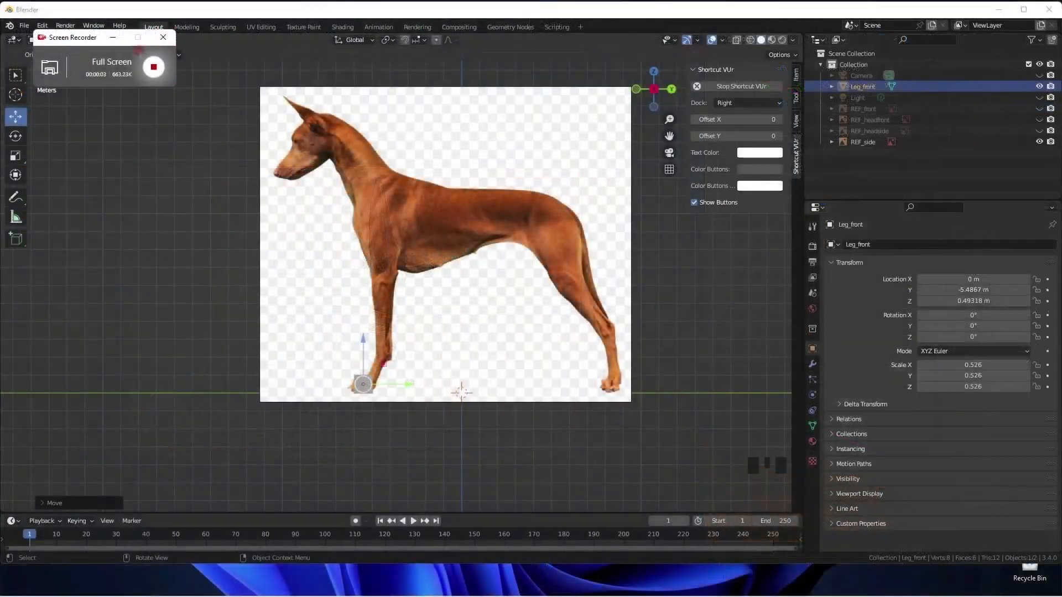
In the right side view, scale the Leg_front cube to 0.789 along Y and 0.304 along Z to match the paw.
scroll(498, 455, "up", 3)
key("KP_1")
key("KP_3")
scroll(661, 396, "up", 1)
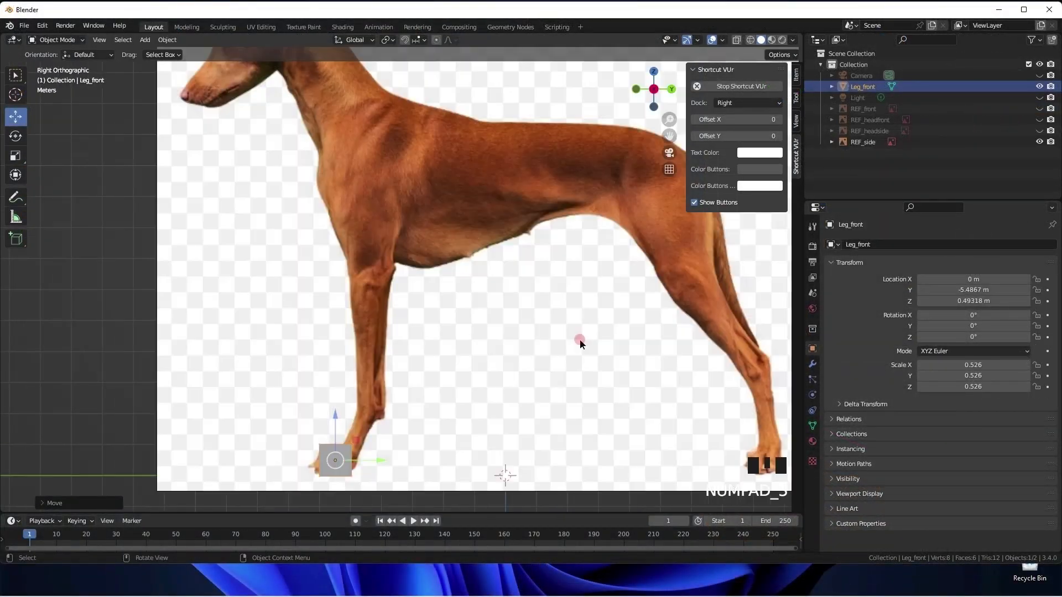
middle_click_drag(576, 339, 569, 246, "shift")
left_click(15, 175)
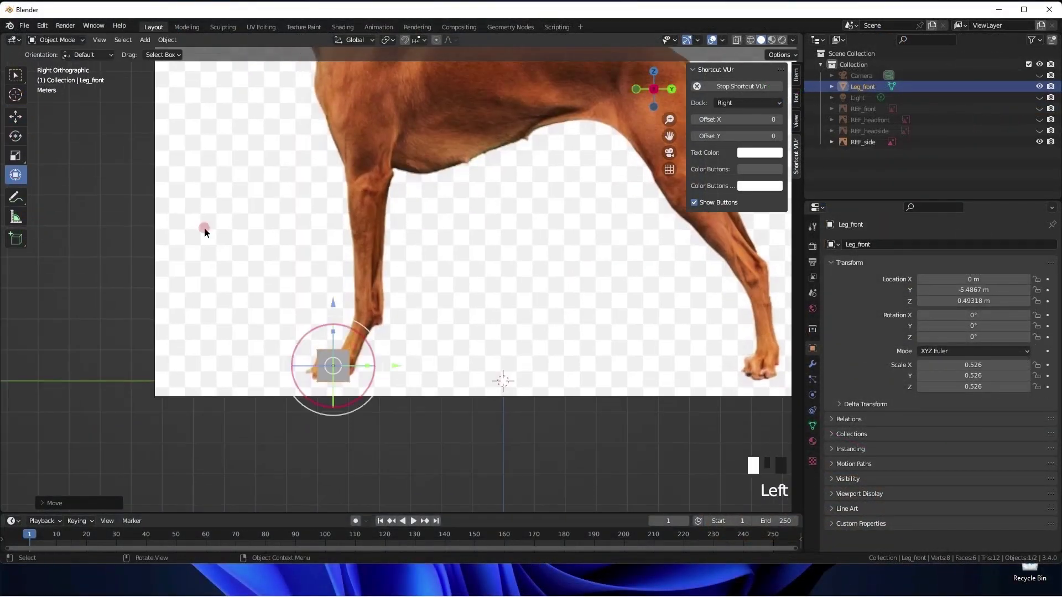
scroll(365, 405, "up", 3)
left_click_drag(365, 405, 392, 402)
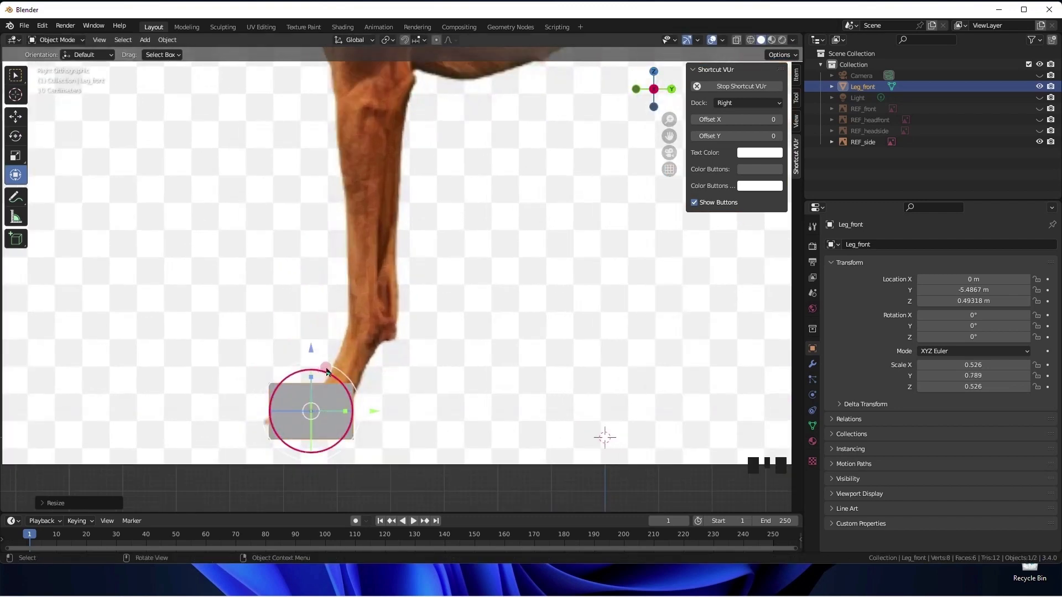
left_click_drag(311, 377, 313, 382)
Lower the Leg_front block onto the reference paw, to a Z location of about 0.386 m.
key("shift+space")
key("g")
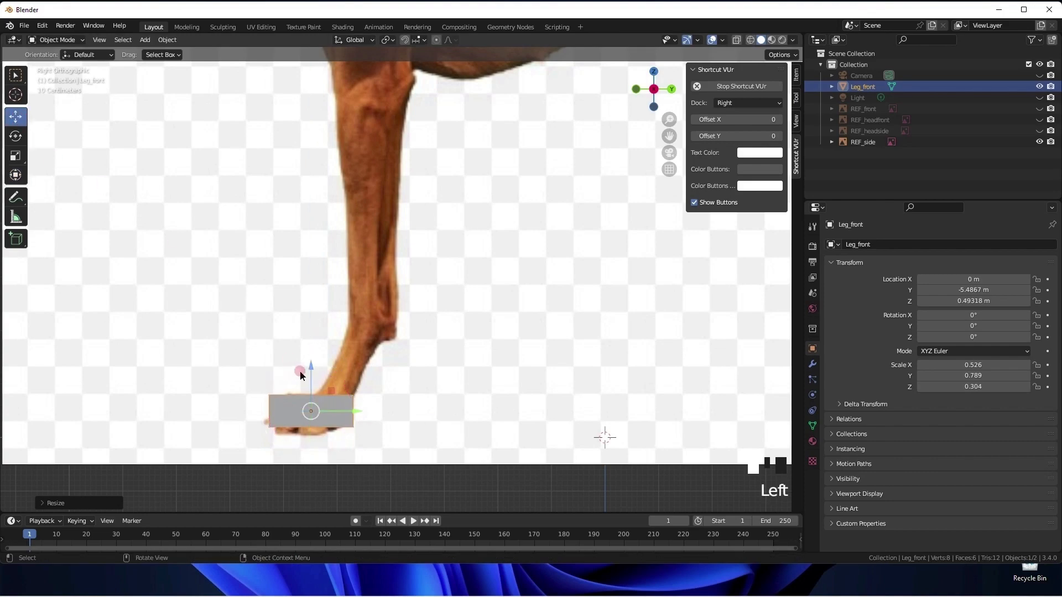
scroll(304, 367, "down", 4)
left_click_drag(357, 302, 356, 305)
scroll(347, 368, "up", 2)
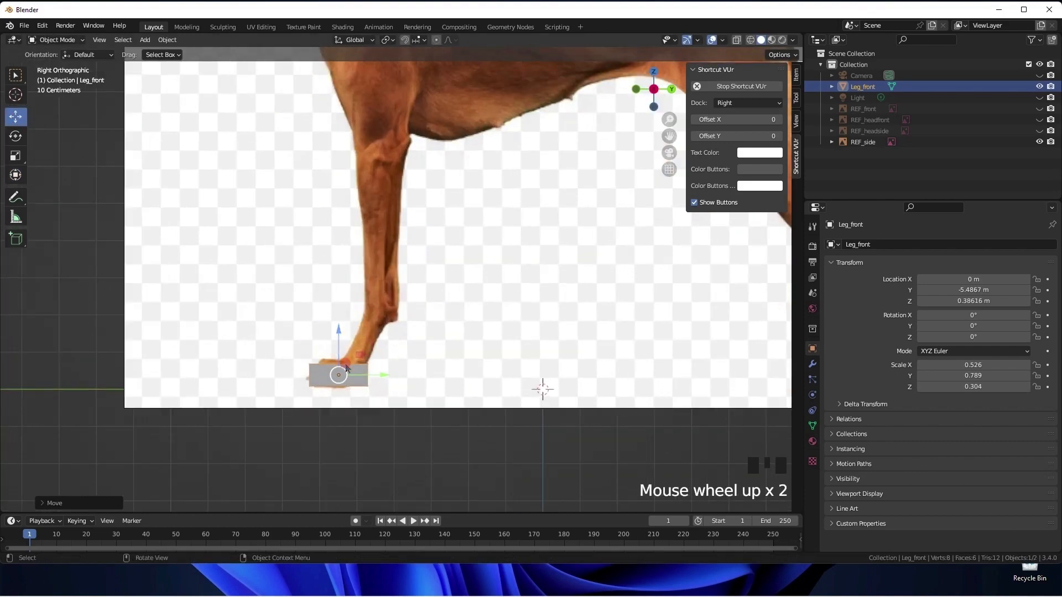
Switch to the Modeling workspace to edit the Leg_front mesh.
middle_click_drag(371, 357, 177, 166)
left_click(193, 29)
left_click(291, 248)
middle_click_drag(291, 248, 316, 263)
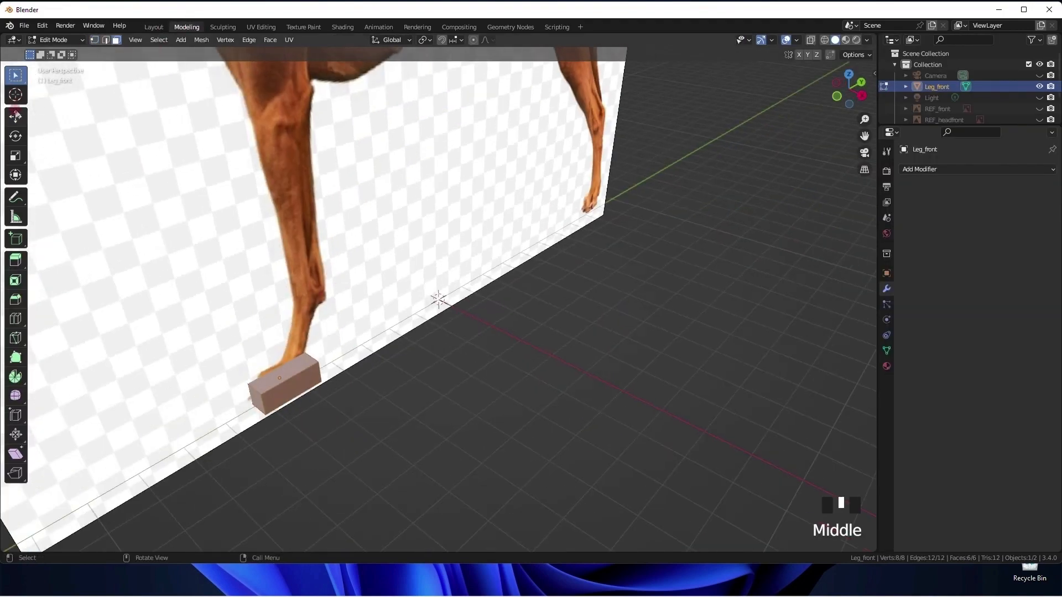
left_click(16, 117)
left_click(279, 365)
middle_click_drag(410, 391, 481, 469)
key("ctrl+z")
key("ctrl+z")
key("ctrl+z")
Move the side reference image along X so it stands behind the leg block, and reselect the Leg_front block.
left_click(450, 233)
scroll(473, 417, "down", 2)
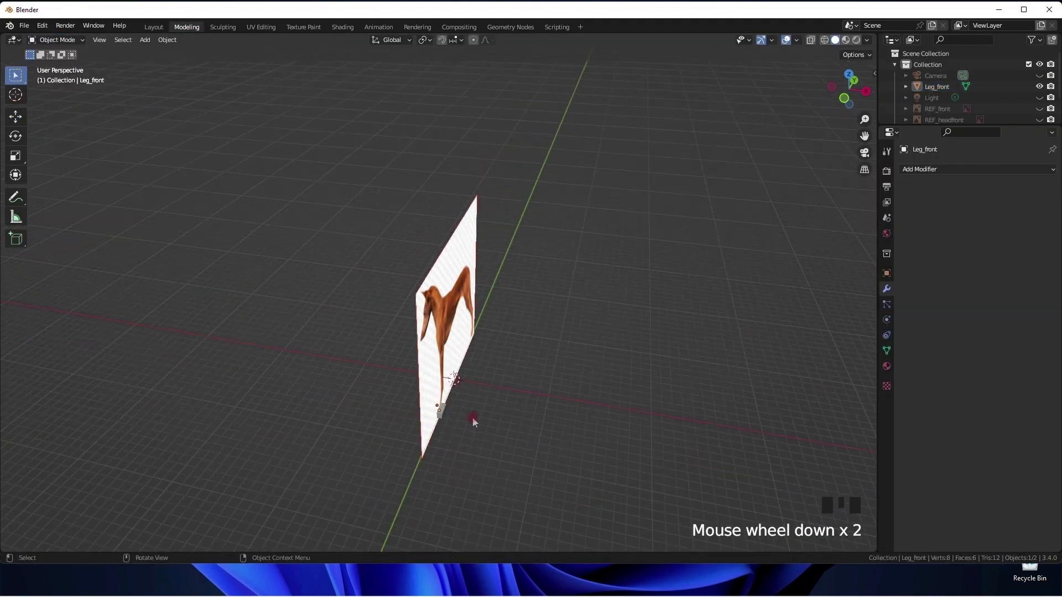
left_click(443, 409)
left_click_drag(492, 419, 449, 410)
left_click(442, 411)
key("KP_3")
middle_click_drag(446, 403, 440, 324)
key("KP_3")
scroll(456, 339, "up", 2)
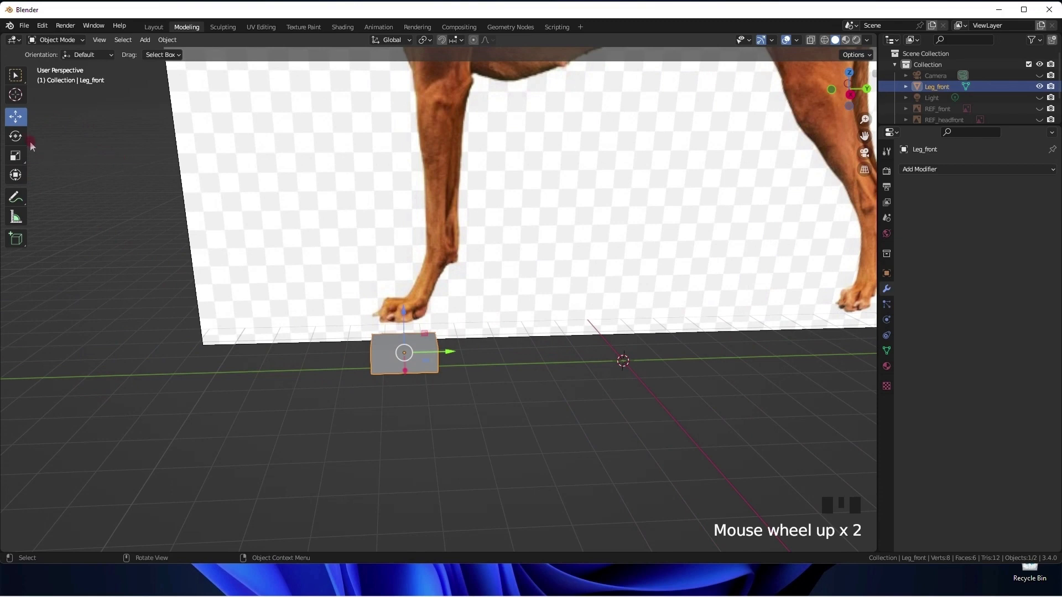
Enter Edit Mode and add one loop cut across the middle of the Leg_front block.
key("Tab")
left_click(16, 319)
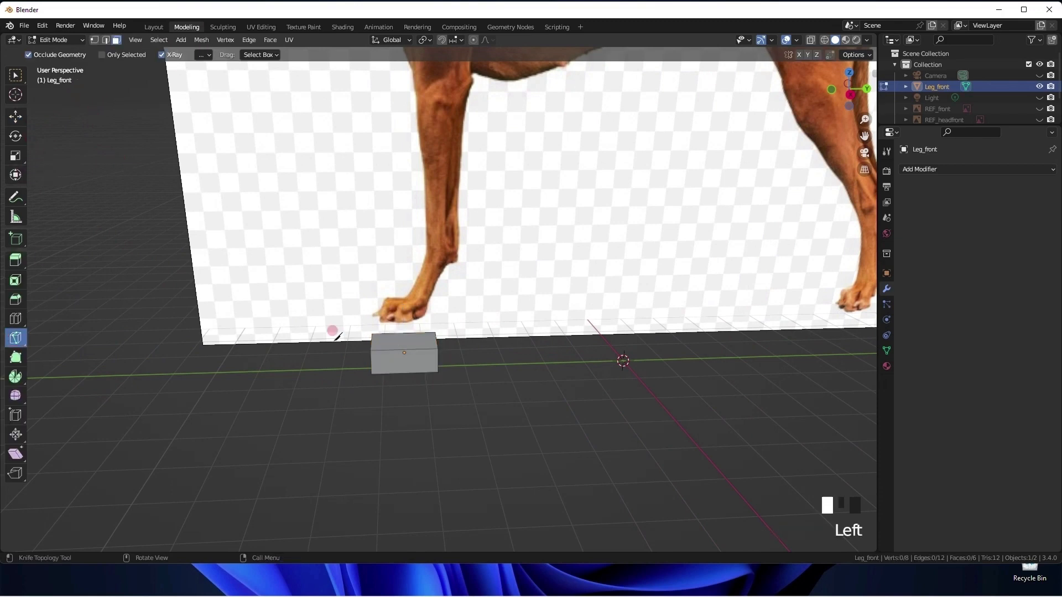
left_click(405, 342)
left_click(404, 343)
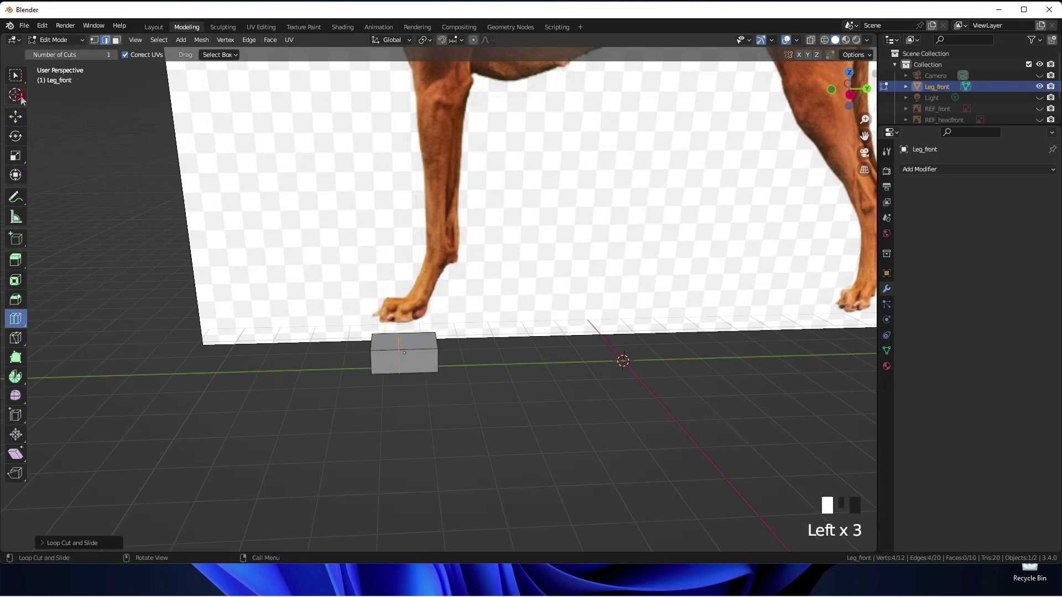
Raise the rear top face of the block, then tilt and scale it to follow the top of the reference paw.
left_click(427, 340)
key("KP_3")
left_click(16, 121)
middle_click_drag(438, 280, 455, 294)
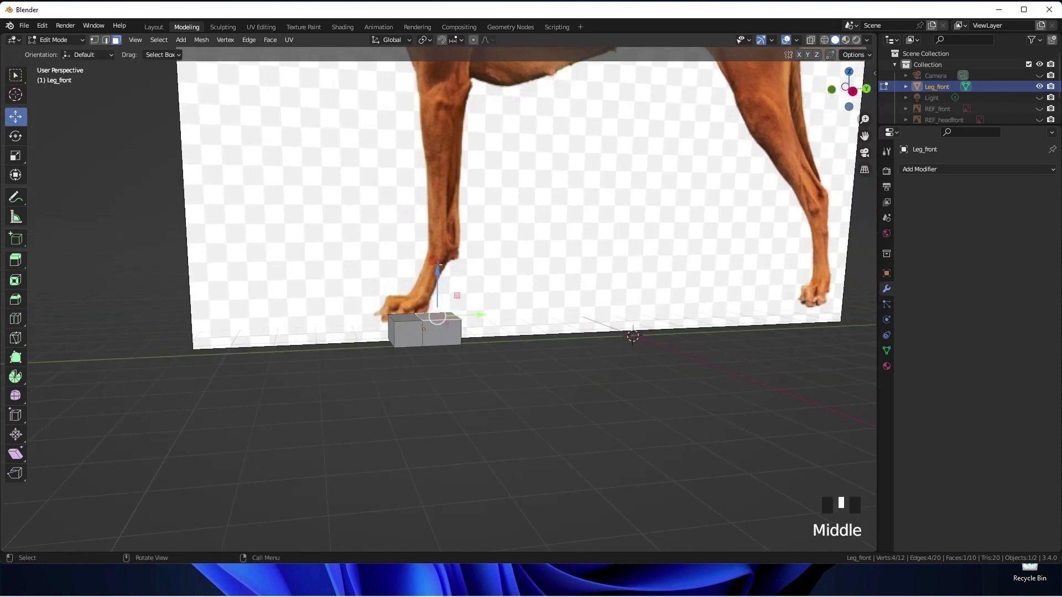
mouse_move(439, 270)
left_mouse_down()
mouse_move(422, 249)
mouse_move(429, 258)
left_mouse_up()
key("KP_3")
left_click(13, 143)
scroll(439, 300, "up", 2)
key("s")
left_click(434, 266)
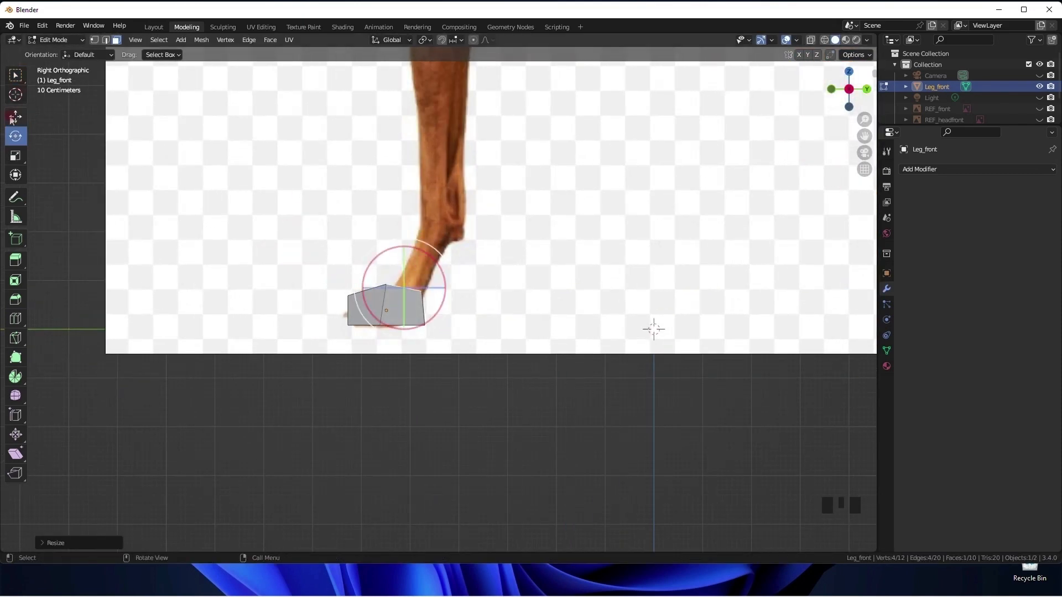
With X-ray on, move the block's rear bottom and front top vertices inward along Y to follow the paw outline.
key("ctrl+z")
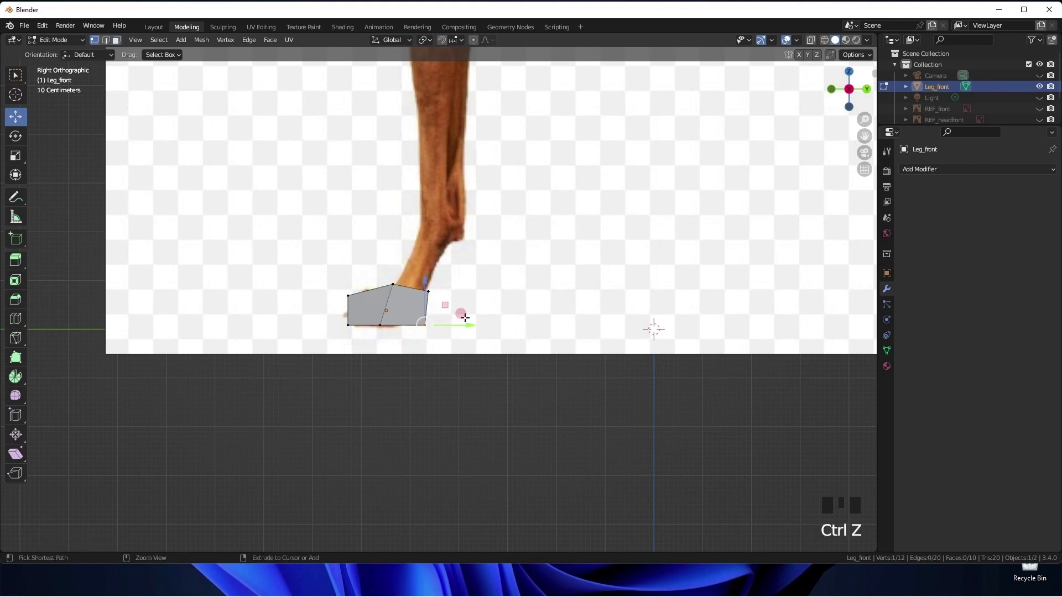
left_click(347, 295)
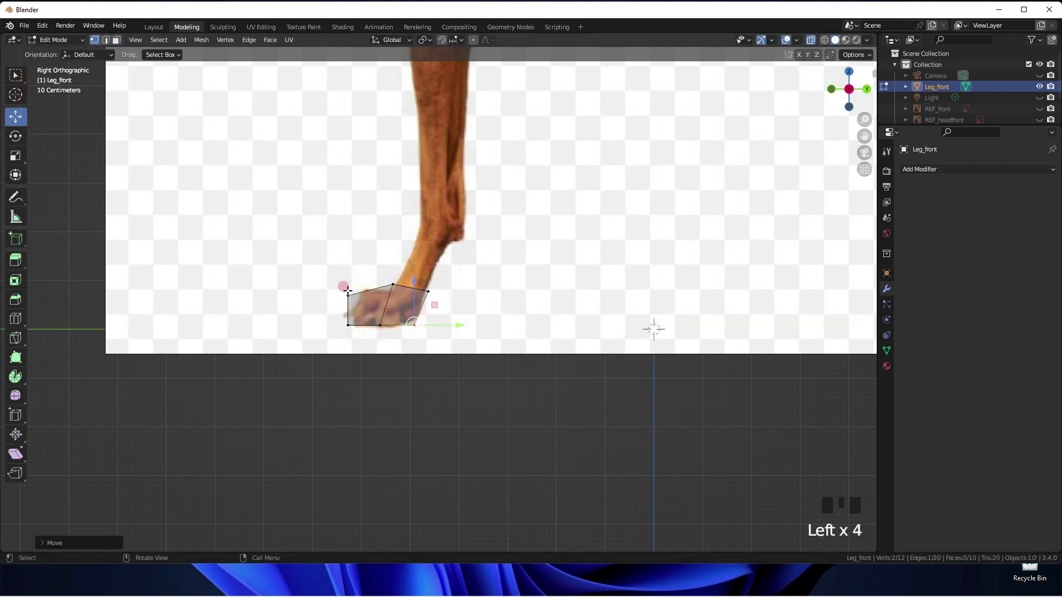
left_click_drag(348, 309, 353, 309)
scroll(294, 303, "up", 3)
left_click(275, 332)
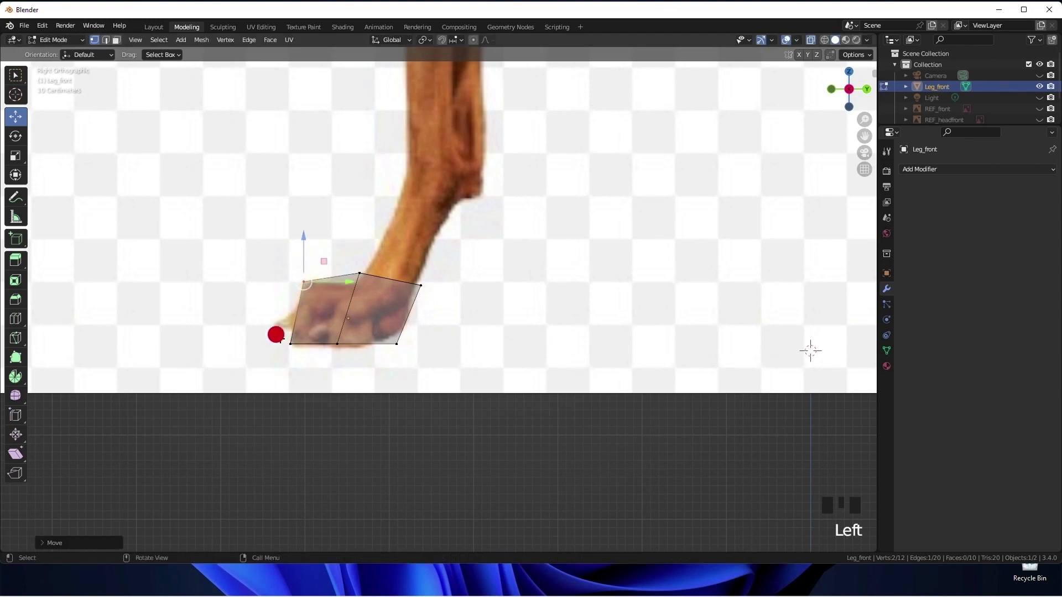
key("ctrl+z")
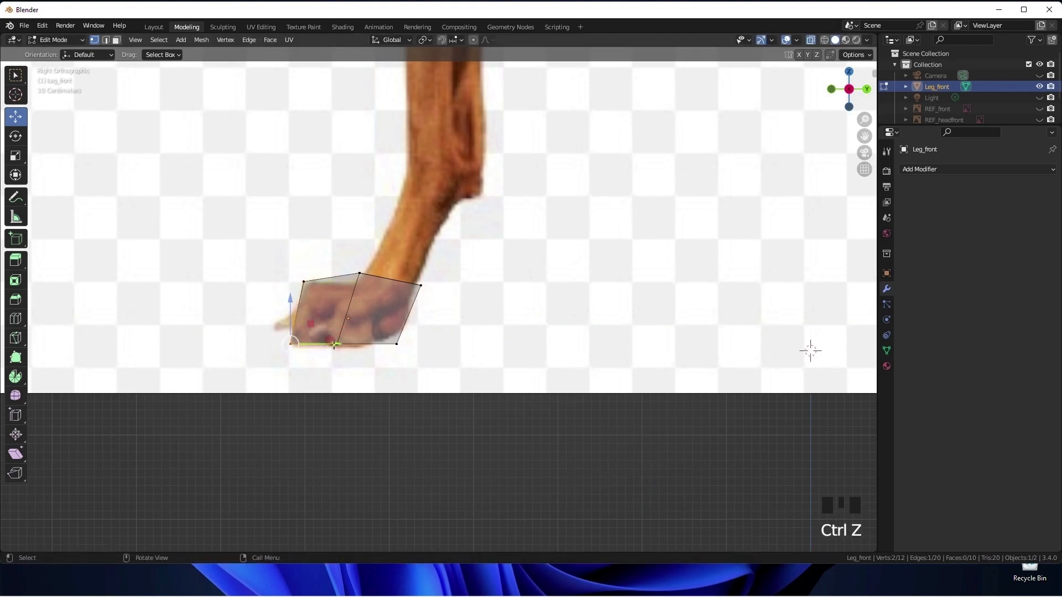
Add a horizontal loop cut around the paw block, scale the loop and shift it slightly along Y.
left_click(16, 323)
left_click(287, 311)
left_click(16, 117)
key("s")
left_click(412, 314)
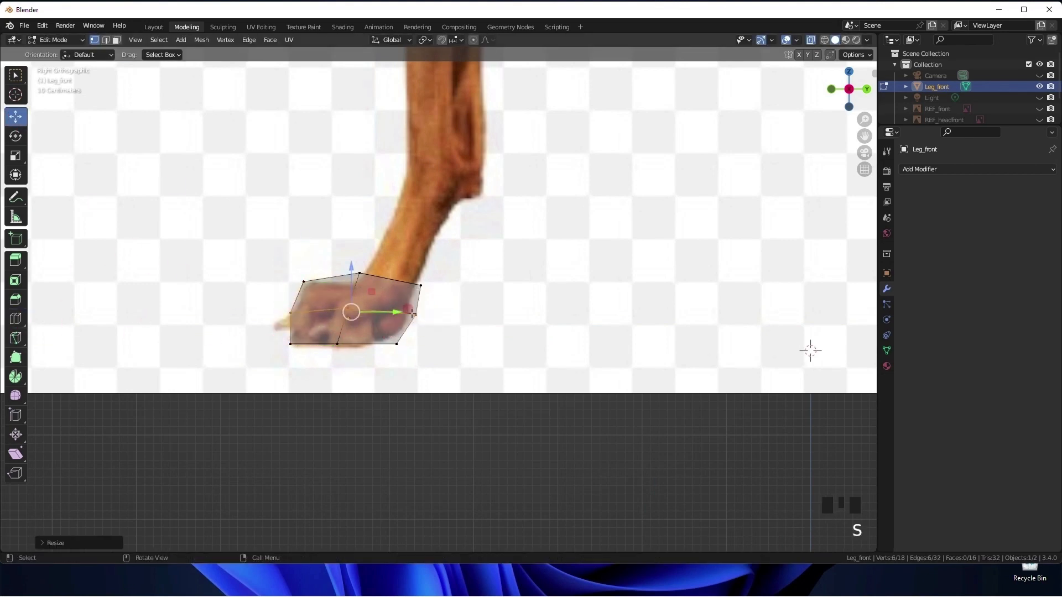
left_click_drag(400, 313, 396, 313)
Select opposite corner vertices of the paw block and scale them together to taper it.
middle_click_drag(397, 314, 423, 359)
middle_click_drag(426, 365, 647, 395)
left_click(582, 415)
middle_click_drag(647, 395, 418, 475)
left_click(688, 307)
left_click(607, 306, "shift")
key("s")
left_click(735, 313)
Select the vertices along both front vertical edges of the paw and scale them together to taper the toe end.
left_click_drag(413, 478, 443, 519)
middle_click_drag(445, 517, 470, 467)
left_click_drag(476, 462, 445, 427, "shift")
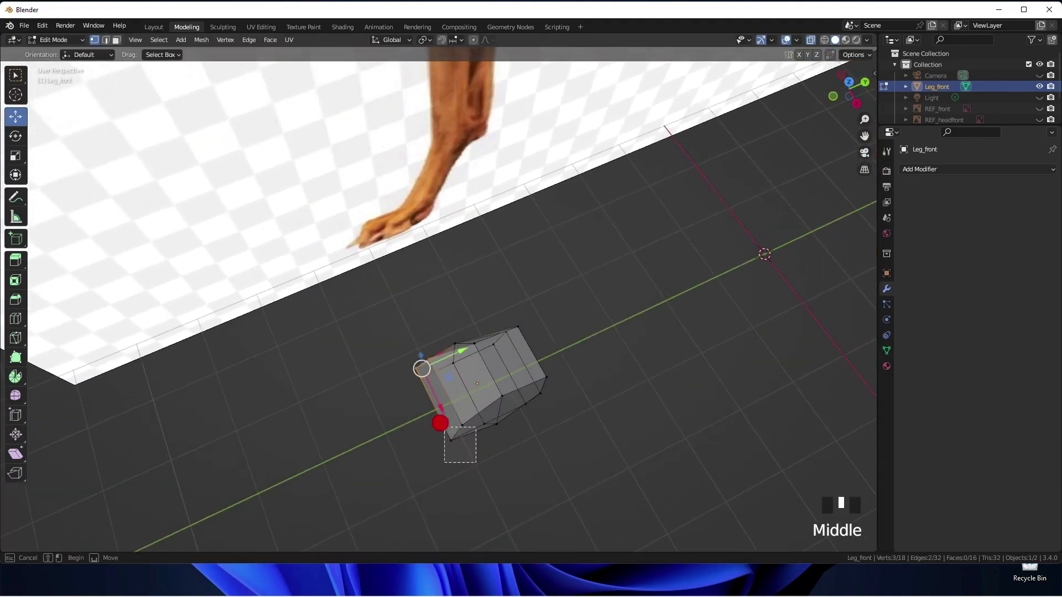
middle_click_drag(443, 423, 614, 316)
key("s")
left_click(614, 338)
Add a lengthwise loop cut through the middle of the paw and scale vertices to round the block.
scroll(606, 290, "up", 2)
left_click(576, 286)
left_click(483, 286, "shift")
left_click(584, 289)
left_click_drag(615, 317, 623, 320)
middle_click_drag(623, 319, 515, 376)
left_click(15, 118)
middle_click_drag(598, 389, 539, 344)
key("s")
left_click(569, 329)
Move the middle vertices at the ends of the paw to give it a rounder shape.
left_click_drag(509, 355, 548, 378)
left_click_drag(528, 320, 527, 303)
middle_click_drag(620, 295, 524, 404)
middle_click_drag(524, 403, 536, 251, "shift")
left_click_drag(451, 298, 487, 330)
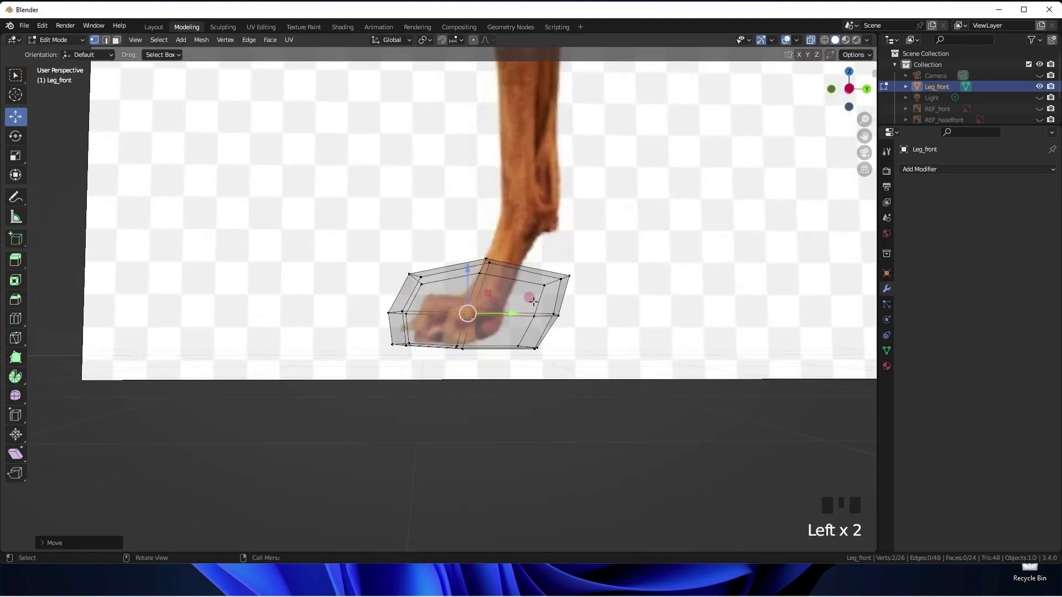
middle_click_drag(506, 346, 157, 246)
left_click_drag(436, 355, 442, 359)
middle_click_drag(437, 357, 443, 377)
Dissolve the lengthwise edge between the two rear top faces to merge them into one face.
left_click(483, 382)
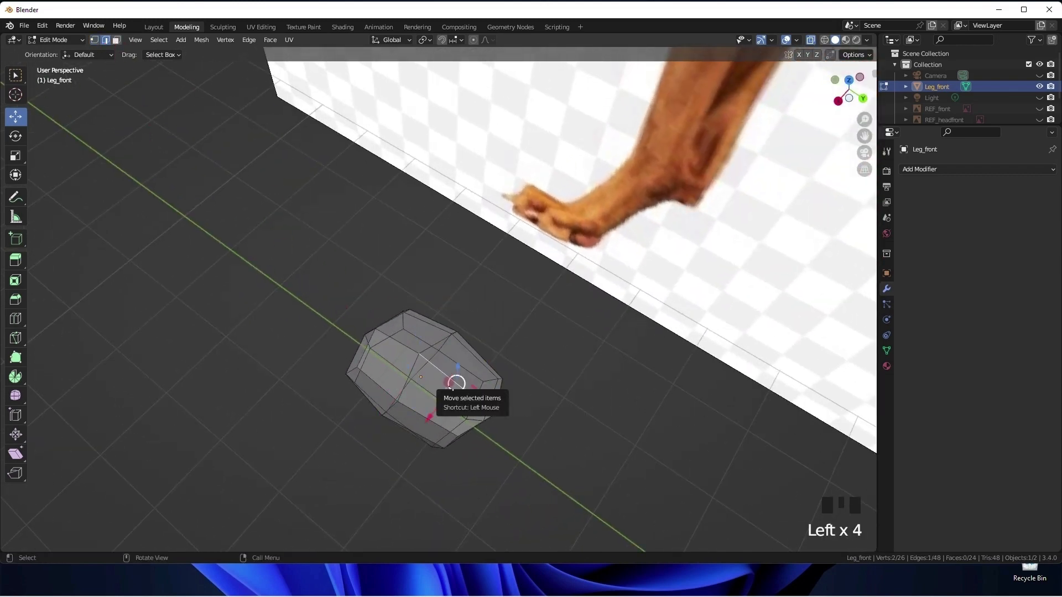
key("Delete")
left_click(453, 398)
key("ctrl+z")
middle_click_drag(475, 400, 471, 382)
key("Delete")
left_click(451, 440)
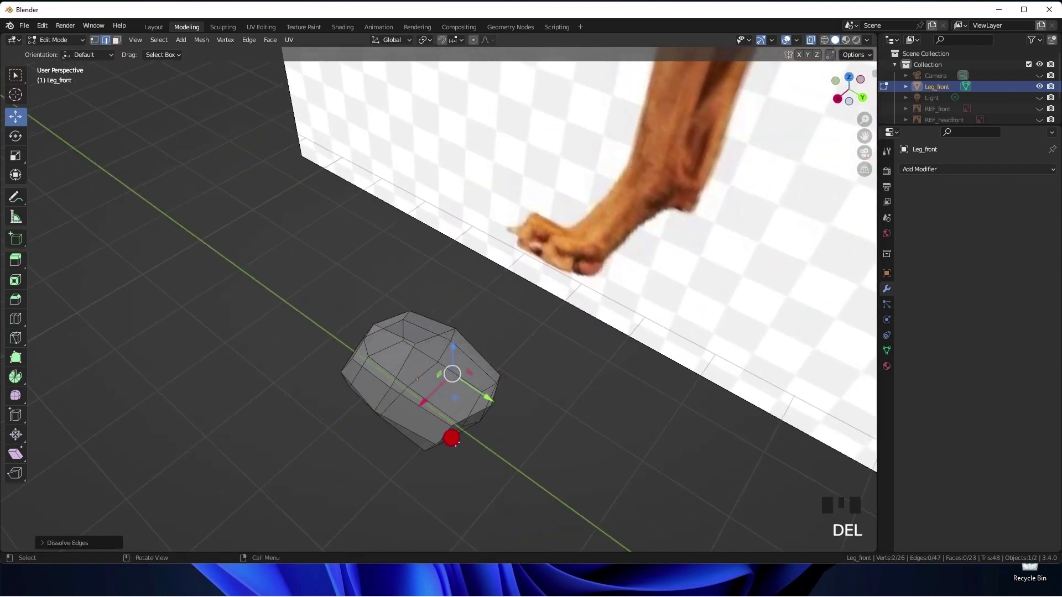
Extrude the merged rear top face upward about 0.34 m to start the ankle.
middle_click_drag(455, 443, 518, 355)
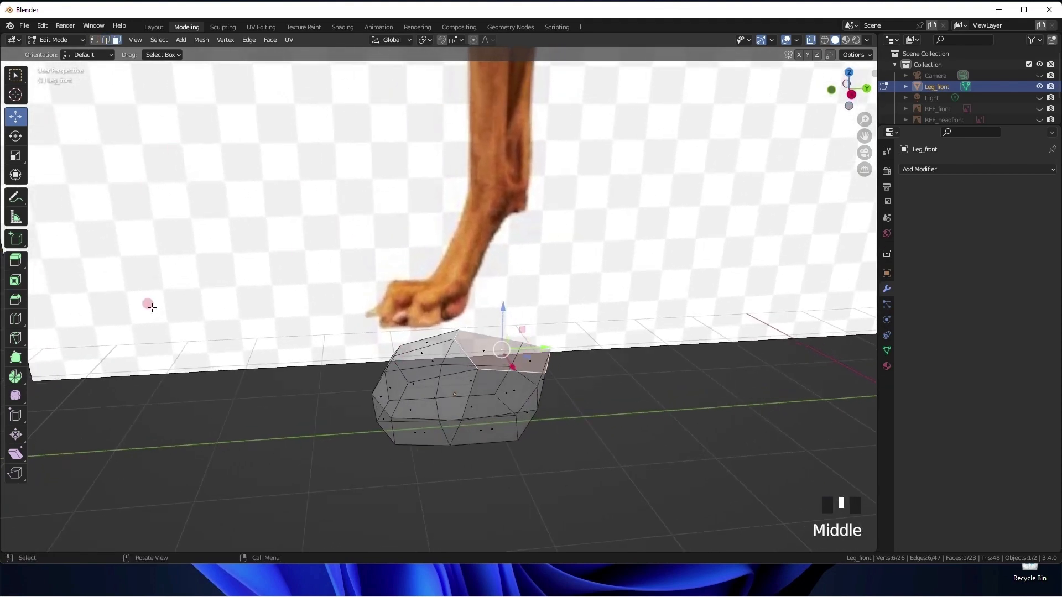
key("KP_3")
key("e")
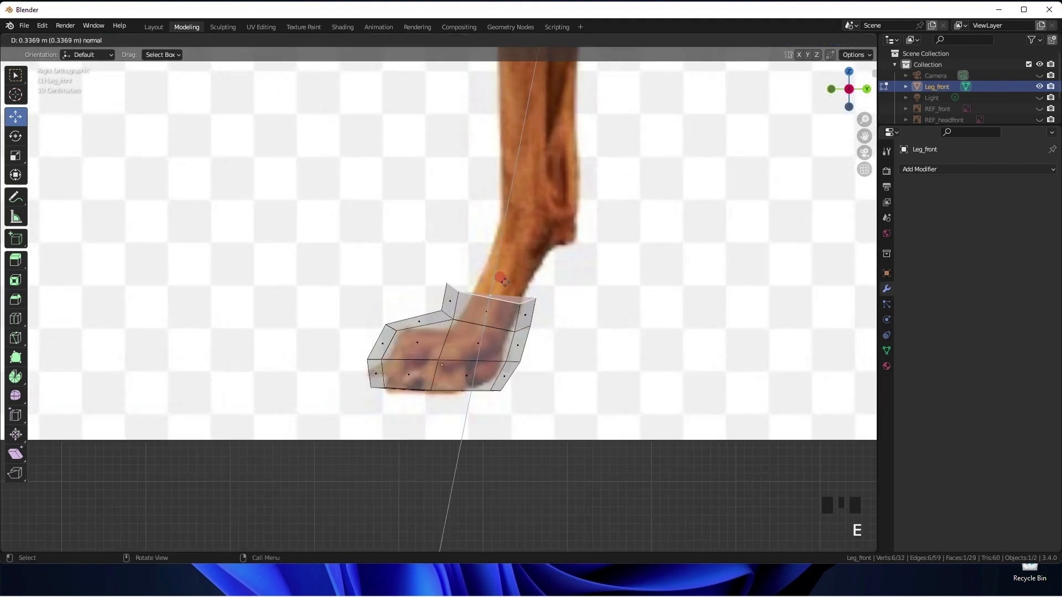
left_click(496, 281)
Lower the extruded ankle section's top vertices slightly in the side view.
mouse_move(522, 283)
middle_mouse_down()
mouse_move(514, 304)
mouse_move(531, 293)
mouse_move(520, 301)
middle_mouse_up()
key("KP_3")
left_click(523, 306)
key("KP_3")
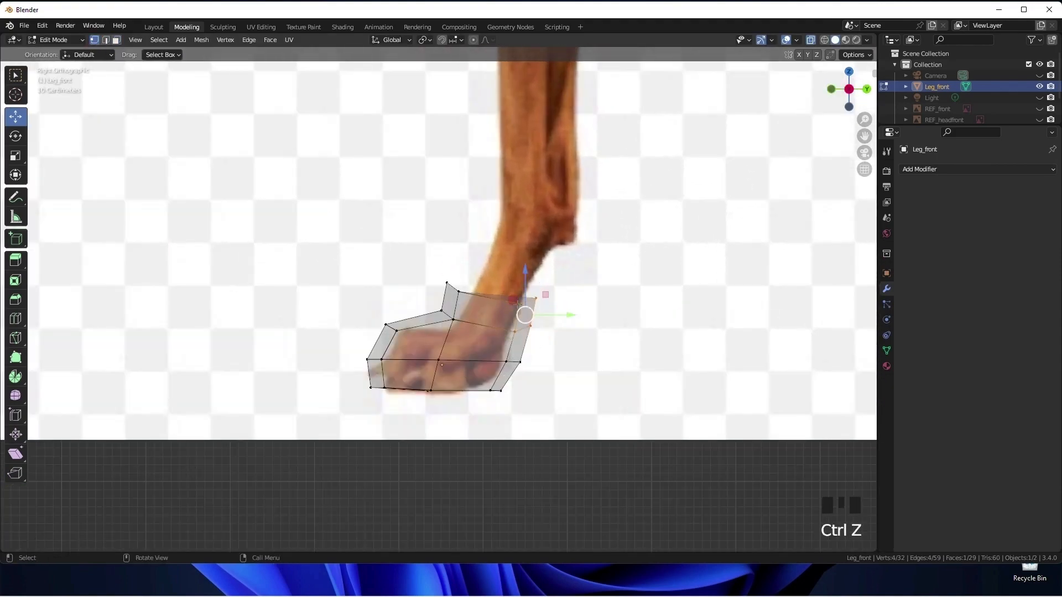
left_click_drag(530, 292, 528, 289)
left_click_drag(533, 268, 533, 275)
Select the whole mesh, scale it down to the reference paw's size and lower it onto the paw.
left_click(326, 260)
left_click_drag(326, 259, 547, 404)
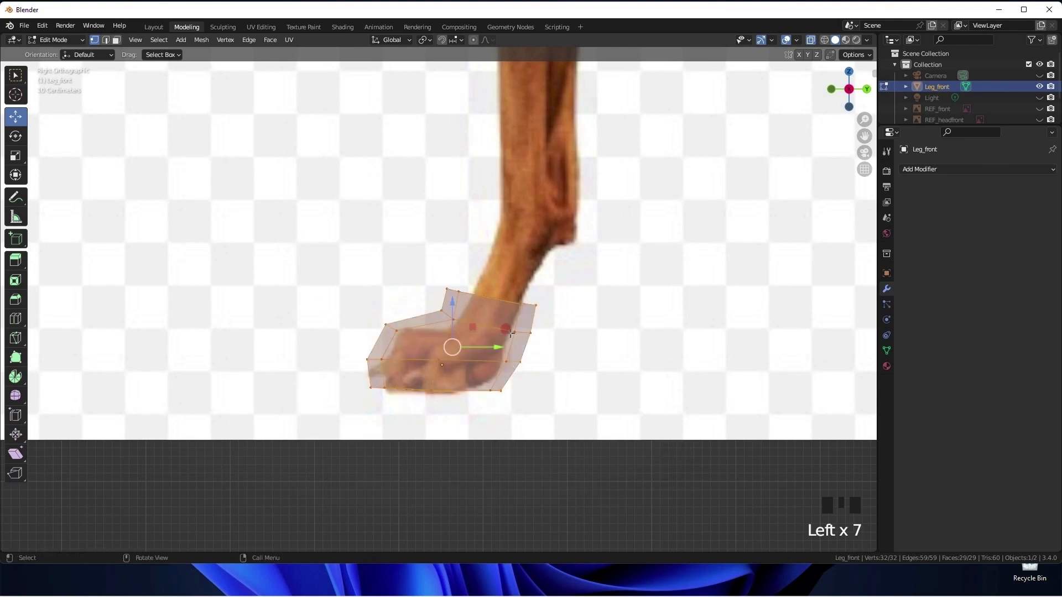
key("s")
left_click(514, 334)
left_click_drag(451, 300, 451, 309)
Shift the ankle's front top vertices backward along Y, then move the paw's front top vertices up and backward.
left_click_drag(423, 298, 466, 328)
left_click_drag(489, 313, 499, 312)
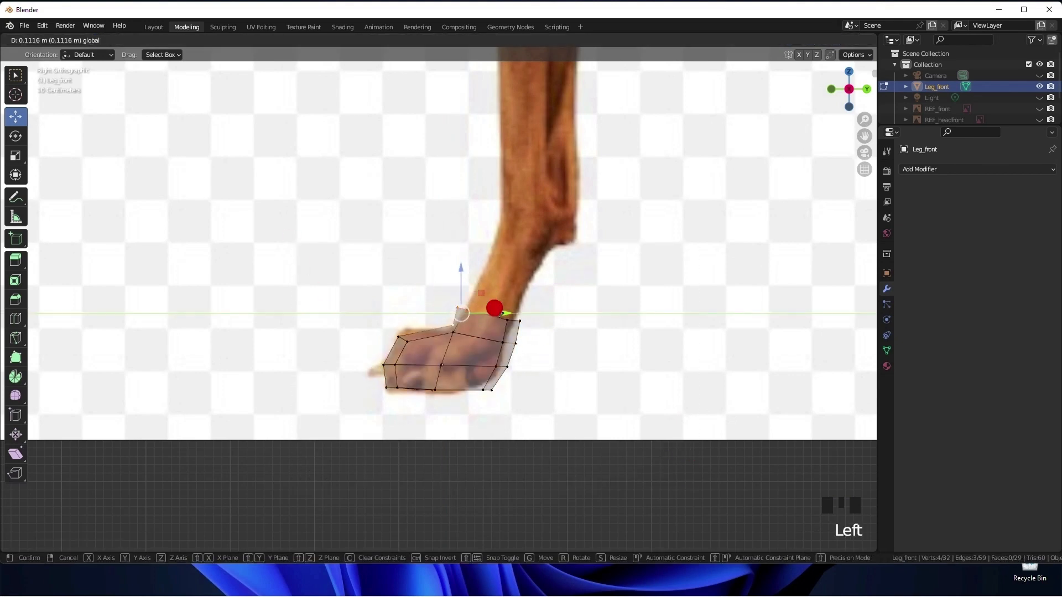
left_click_drag(382, 322, 418, 349)
left_click_drag(410, 308, 410, 300)
left_click_drag(448, 332, 453, 331)
Adjust the height of the paw's front and central middle-row vertices to follow the reference toes.
left_click_drag(371, 352, 404, 370)
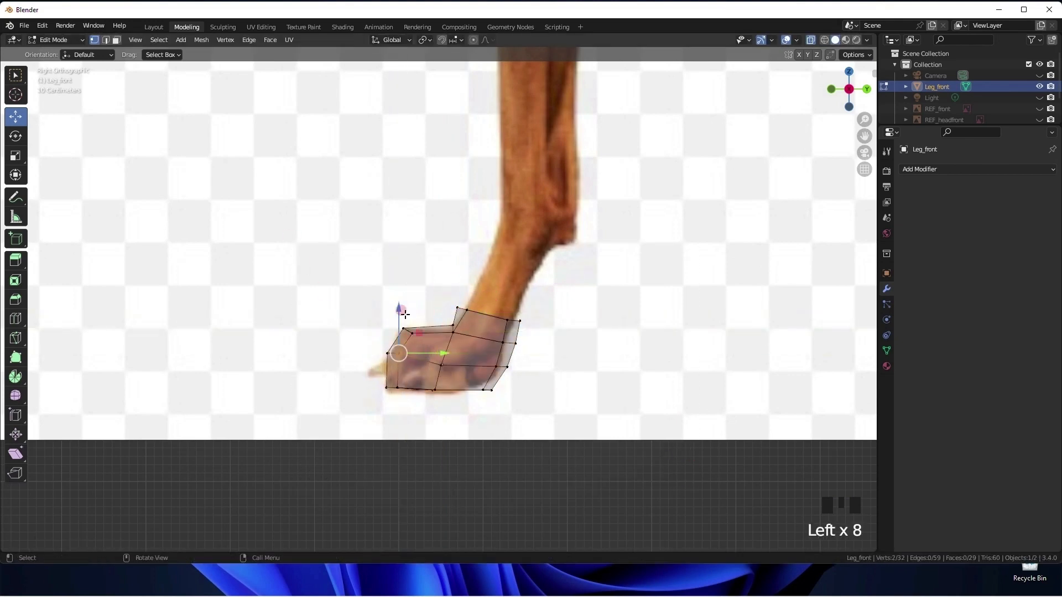
left_click_drag(402, 311, 402, 318)
left_click_drag(428, 353, 454, 373)
left_click_drag(442, 320, 442, 319)
left_click(559, 372)
scroll(470, 382, "up", 3)
Move the paw's front top vertices and front middle vertices to match the toe outline.
left_click_drag(373, 334, 407, 369)
left_click_drag(418, 355, 423, 356)
left_click_drag(338, 380, 381, 411)
left_click_drag(362, 367, 365, 359)
left_click_drag(406, 391, 413, 391)
Move the ankle's front vertices backward and all rear vertices forward to fit the reference leg's width.
left_click_drag(465, 287, 480, 321)
left_click_drag(513, 313, 521, 314)
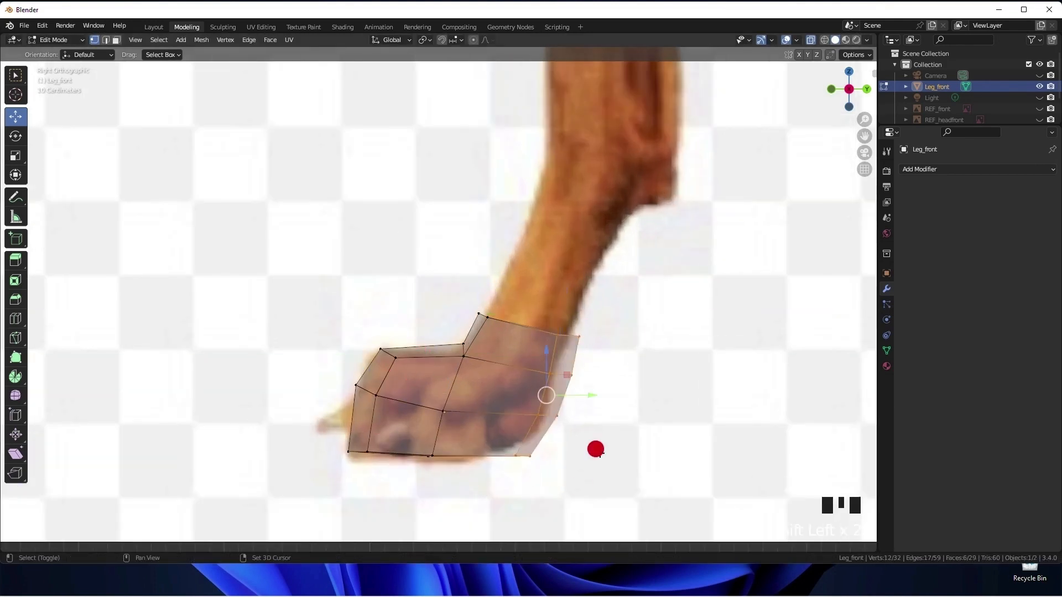
left_click_drag(591, 395, 577, 394)
Pull the bottom front vertices toward the toe tip and fine-tune the neighbouring toe and ankle vertices along Y.
left_click_drag(346, 378, 405, 391)
left_click_drag(337, 439, 373, 452)
middle_click_drag(442, 382, 520, 354)
key("KP_3")
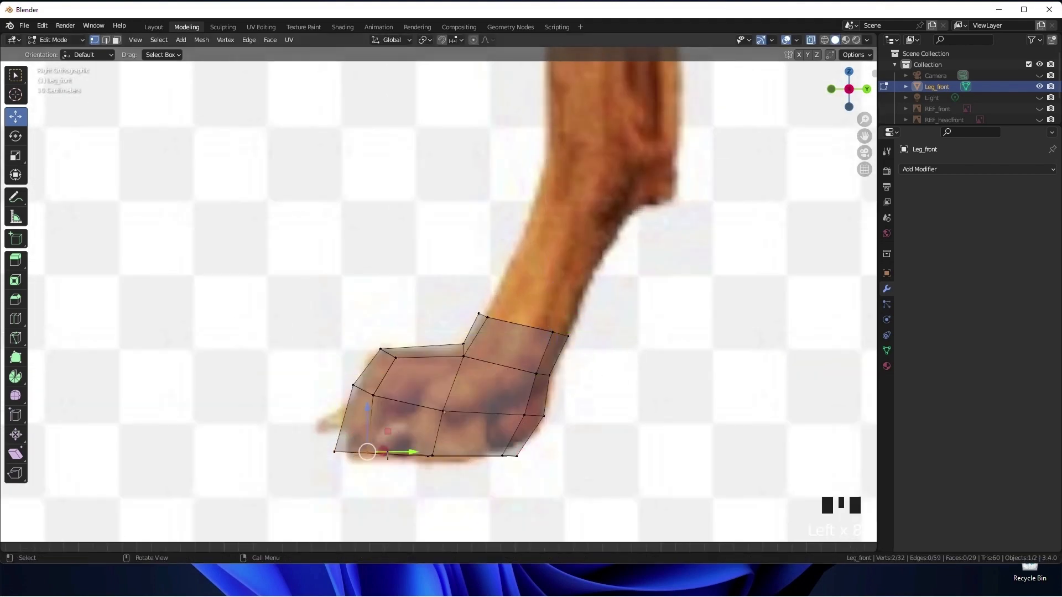
left_click_drag(388, 456, 384, 455)
left_click_drag(361, 418, 357, 417)
left_click_drag(426, 398, 444, 419)
left_click_drag(483, 308, 495, 326)
left_click_drag(532, 317, 531, 317)
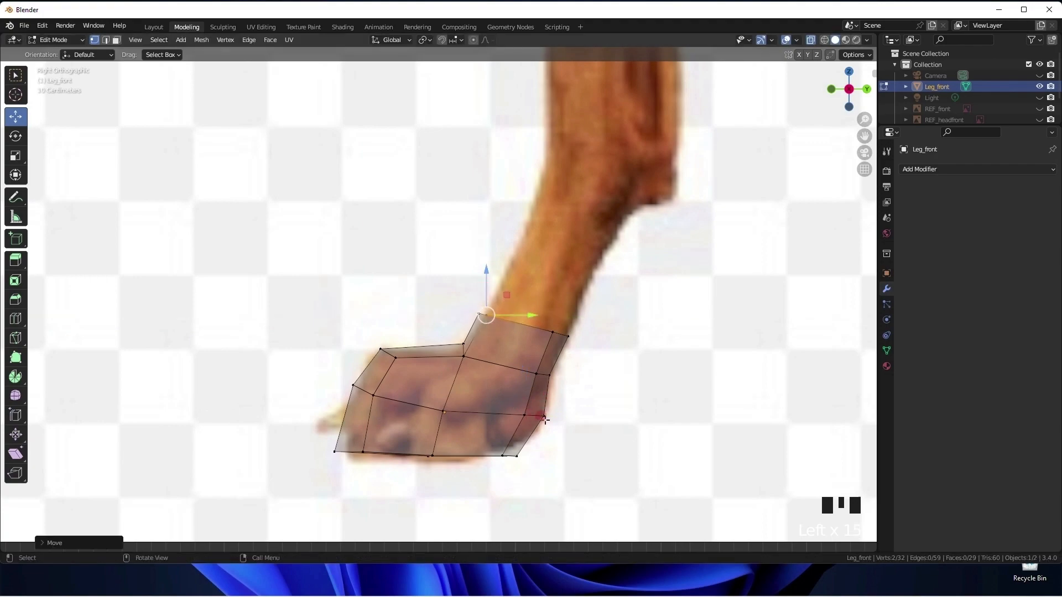
Orbit around the paw and adjust the positions of its rear and side vertices in perspective.
middle_click_drag(545, 421, 533, 445)
left_click_drag(477, 370, 523, 401)
middle_click_drag(537, 422, 449, 487)
left_click_drag(414, 394, 389, 397)
left_click_drag(303, 421, 247, 449)
middle_click_drag(443, 440, 480, 372)
Select the ankle's top face in face mode and extrude it upward along the reference leg.
left_click(116, 40)
left_click(497, 405)
key("KP_3")
scroll(545, 321, "down", 2)
key("e")
left_click(494, 341)
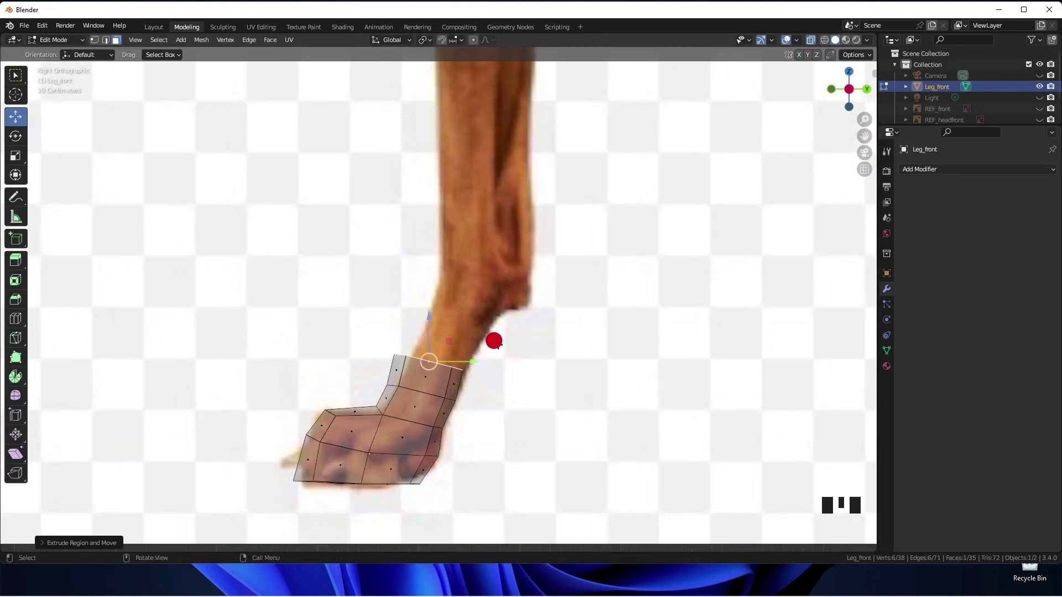
Position the extruded ankle face partway up the reference pastern and scale it to the leg's width.
left_click_drag(424, 360, 462, 303)
middle_click_drag(462, 304, 569, 339)
key("KP_3")
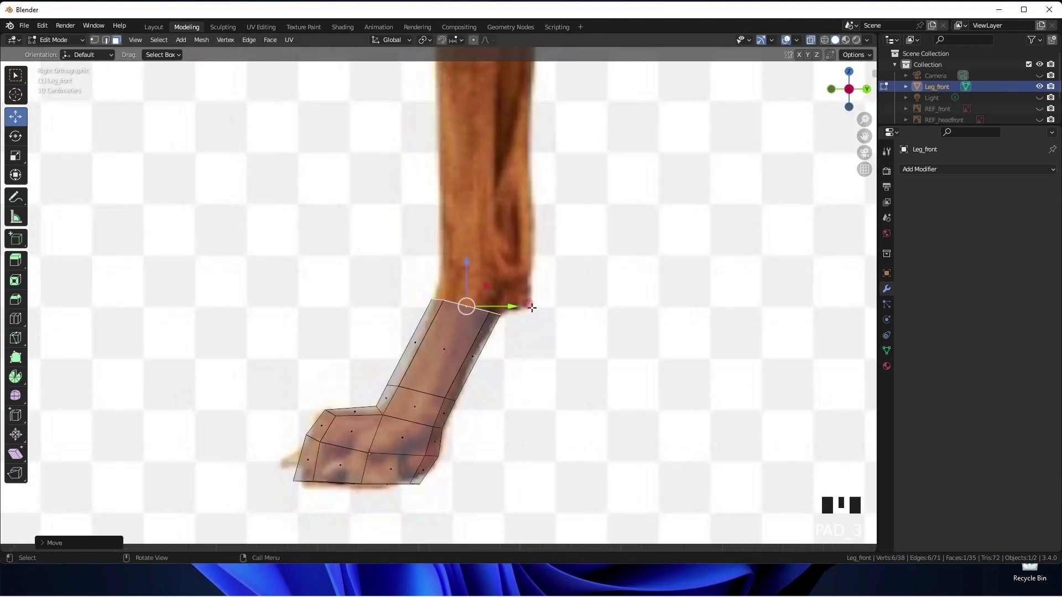
middle_click_drag(530, 306, 497, 347, "shift")
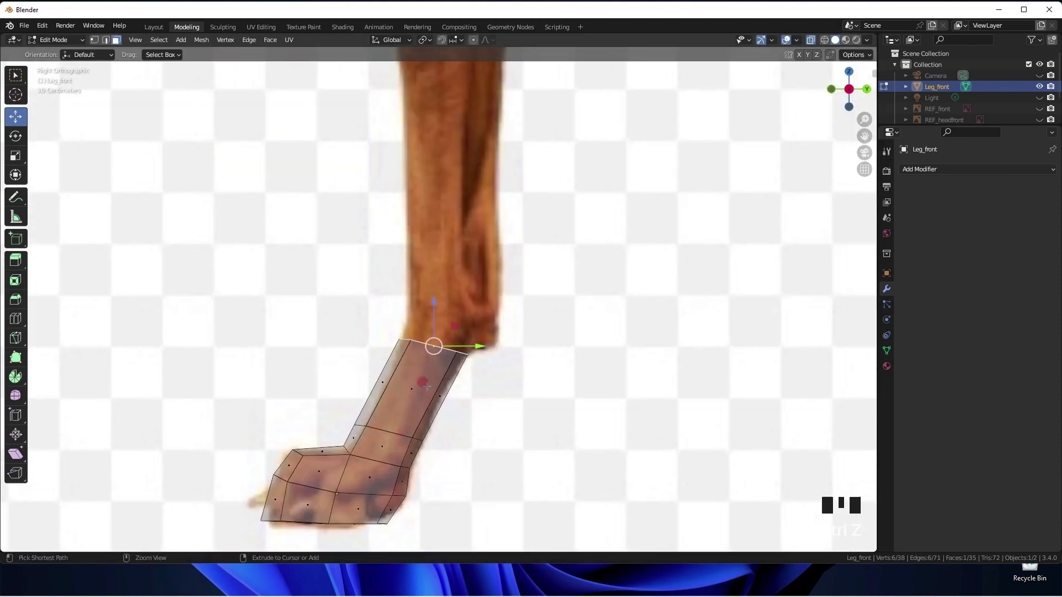
key("s")
left_click(412, 397)
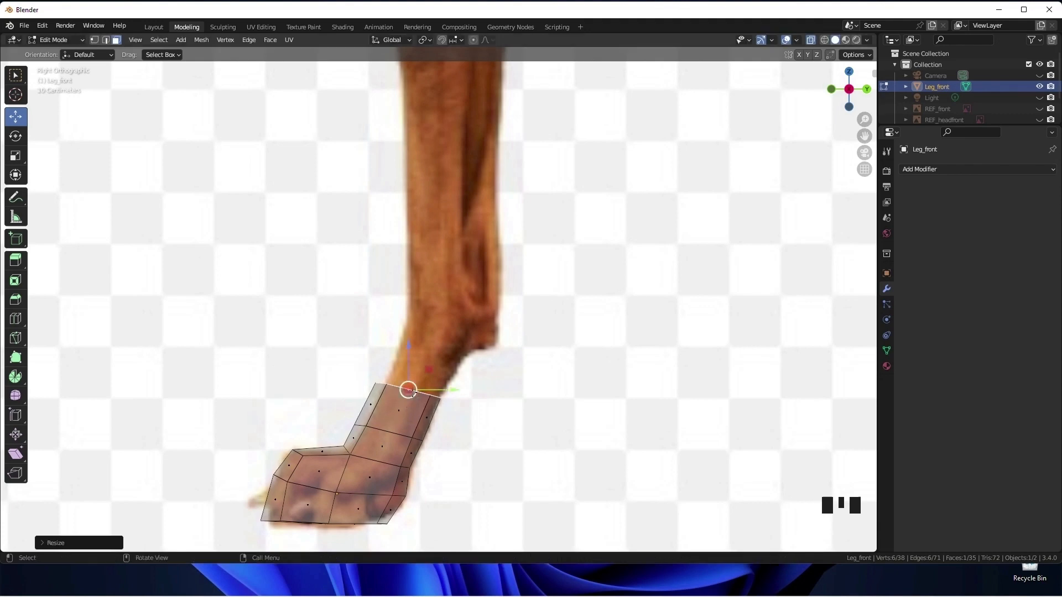
Extrude the ankle's top face further up along the slanted lower leg and rotate it to follow the reference.
key("e")
left_click(422, 351)
left_click_drag(422, 348, 486, 257)
key("r")
Extrude another section up to the wrist joint and rotate, scale and move its face to fit the reference.
left_click(15, 116)
key("e")
left_click(445, 318)
left_click(17, 137)
key("s")
left_click(186, 190)
left_click(15, 116)
left_click_drag(446, 318, 448, 321)
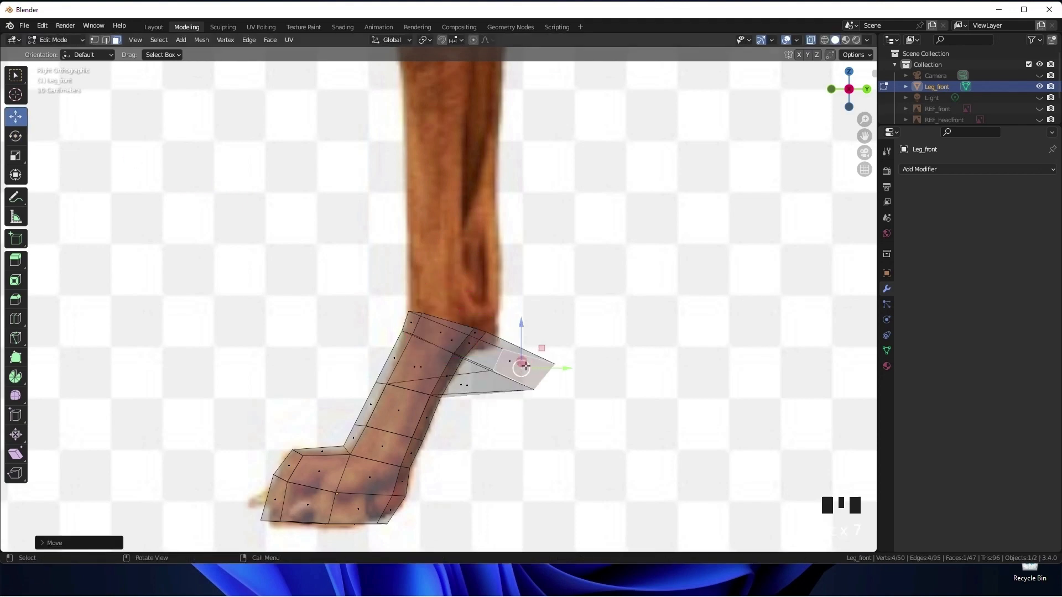
Undo the stray rear face move and adjust the front and rear vertices of the new leg sections to the reference outline.
key("ctrl+z")
middle_click_drag(525, 366, 486, 349)
key("KP_3")
left_click_drag(449, 345, 448, 344, "shift")
left_click_drag(433, 345, 429, 355)
left_click_drag(360, 372, 388, 387)
left_click_drag(344, 414, 370, 429)
left_click_drag(470, 378, 442, 357)
middle_click_drag(473, 315, 434, 334, "shift")
key("KP_3")
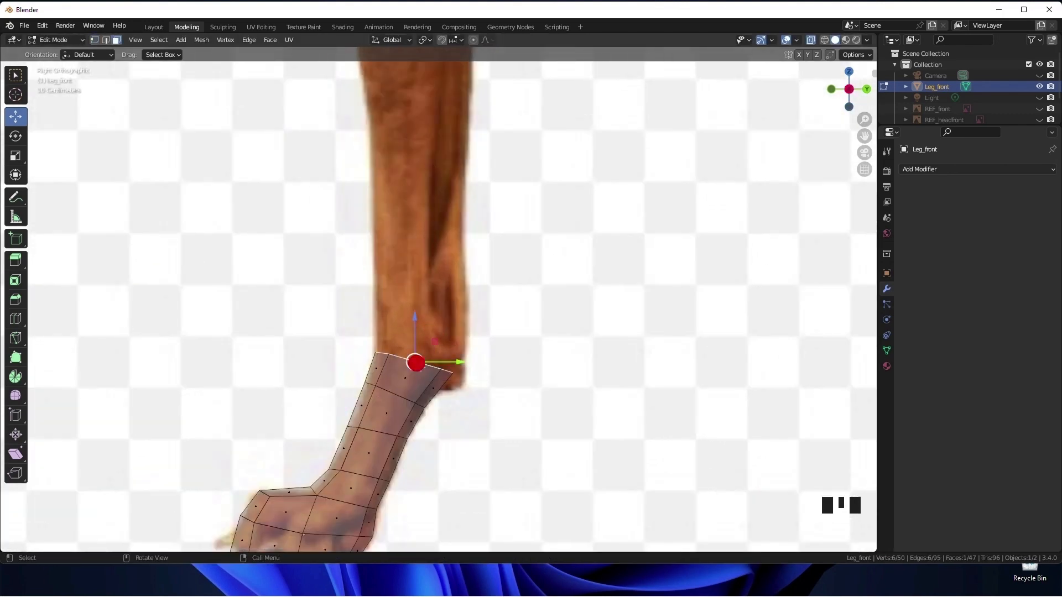
Lower and tilt the top face at the wrist's base, and nudge the neighbouring rear vertices onto the outline.
left_click_drag(416, 363, 376, 329)
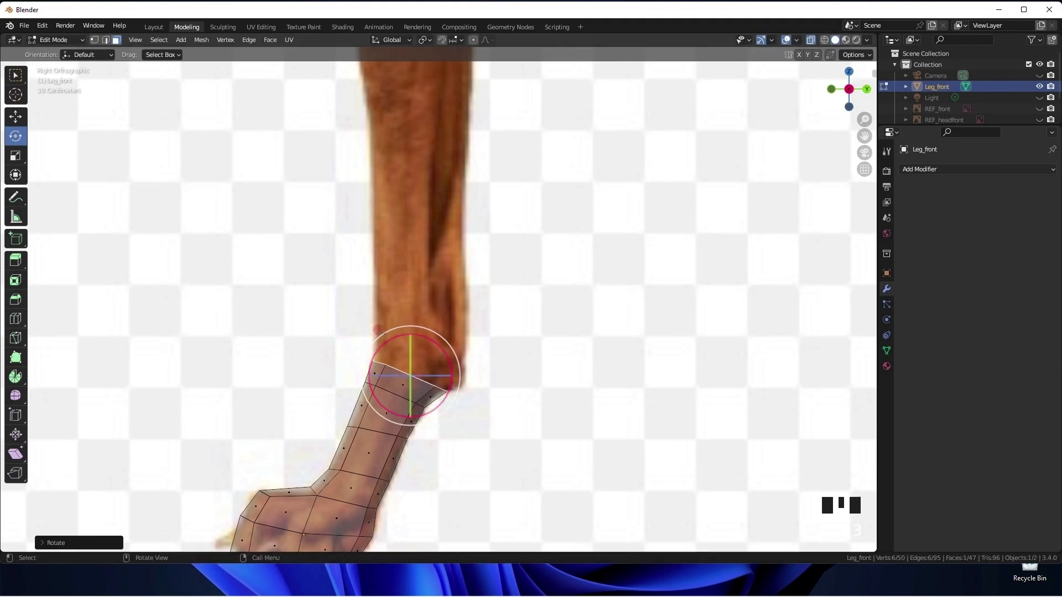
left_click_drag(445, 352, 433, 372)
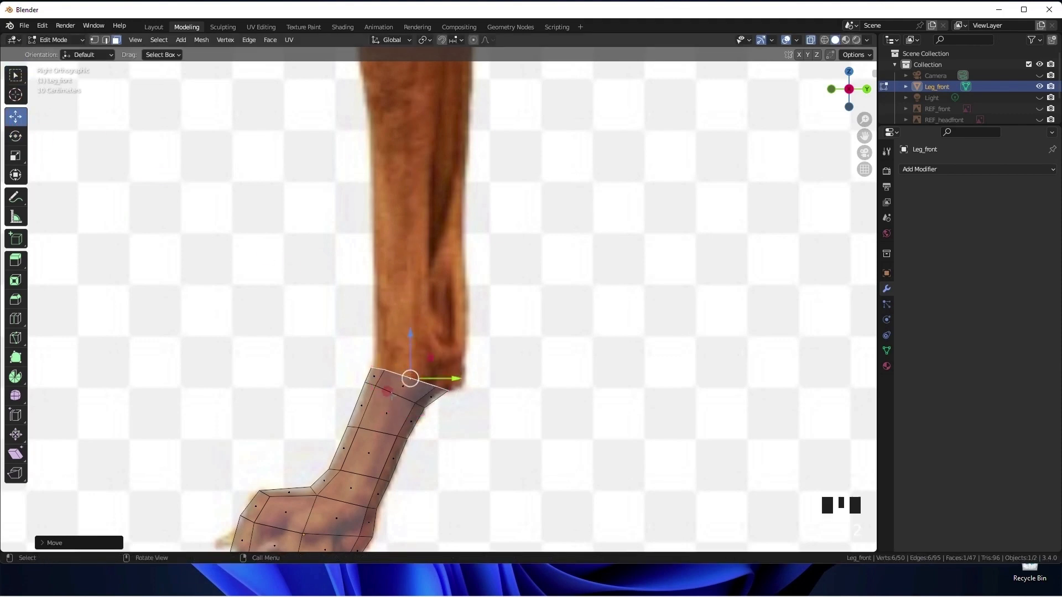
left_click_drag(433, 419, 408, 395, "shift")
left_click_drag(394, 350, 395, 357)
left_click_drag(435, 423, 408, 397)
left_click_drag(420, 365, 420, 361)
mouse_move(419, 368)
middle_mouse_down()
mouse_move(443, 426)
mouse_move(415, 359)
middle_mouse_up()
Extrude the top face into the wrist joint, then move and rotate it to match the reference's angle.
key("3")
left_click(425, 418)
key("e")
left_click(105, 214)
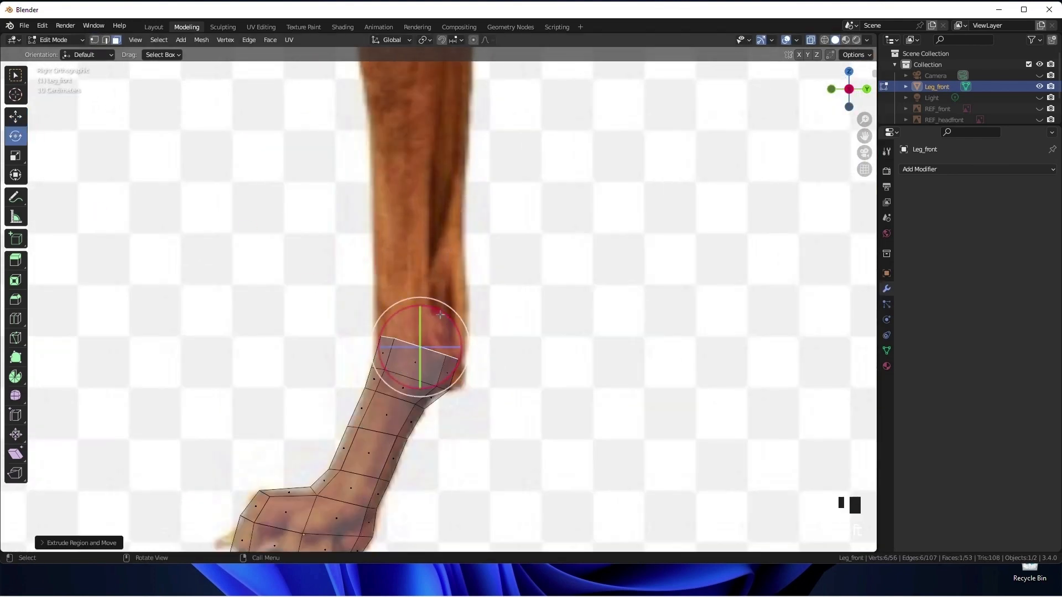
left_click_drag(440, 314, 468, 348)
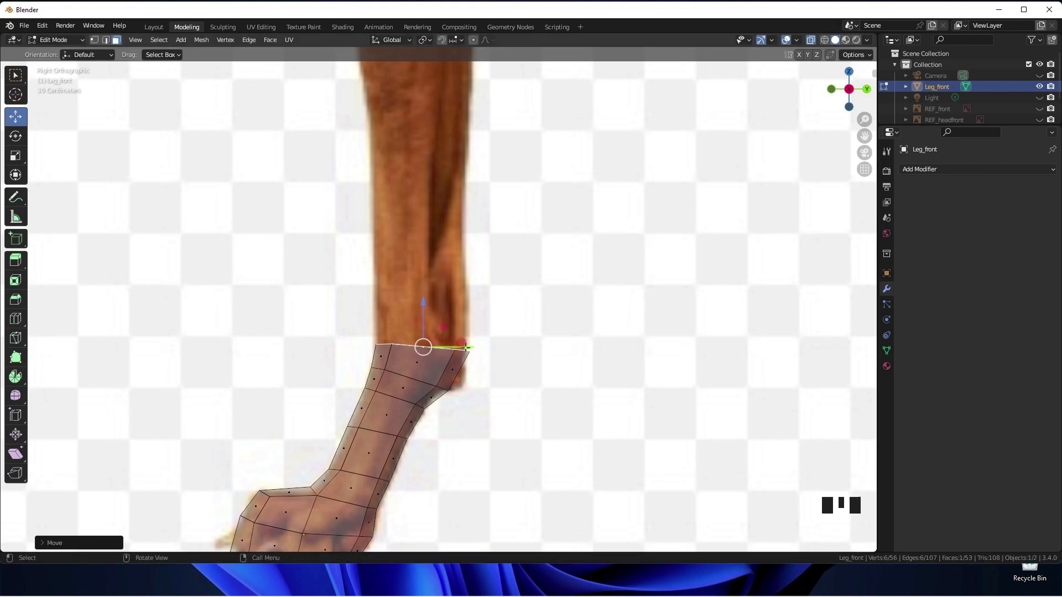
key("r")
left_click(483, 320)
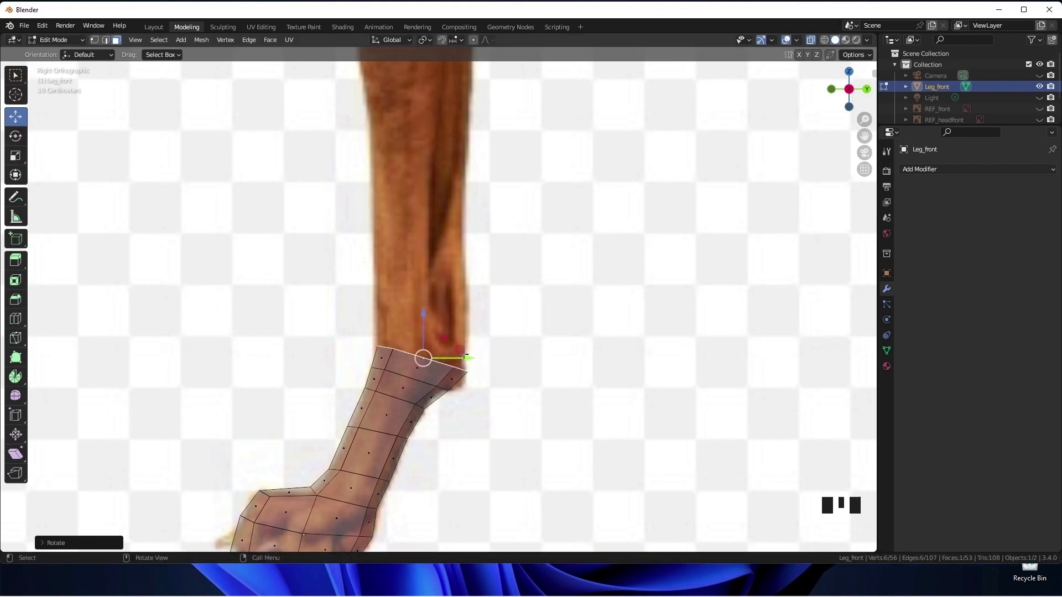
key("r")
left_click(418, 322)
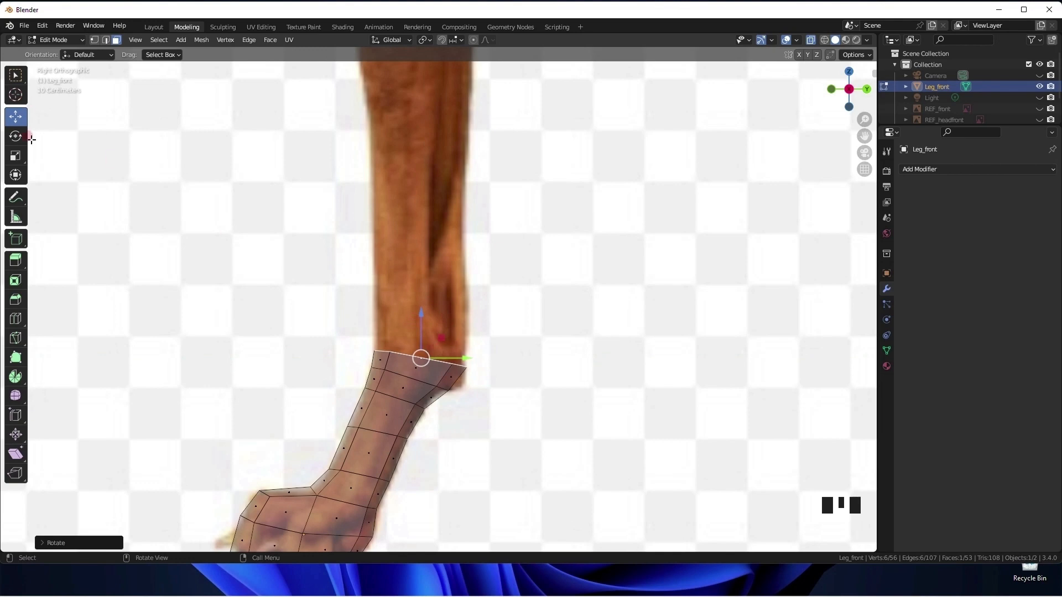
Pull the wrist's rear vertices down onto the heel bump, adjust its front vertices, and select the top face.
left_click_drag(475, 392, 467, 392)
left_click_drag(478, 355, 445, 376)
left_click_drag(460, 366, 456, 383)
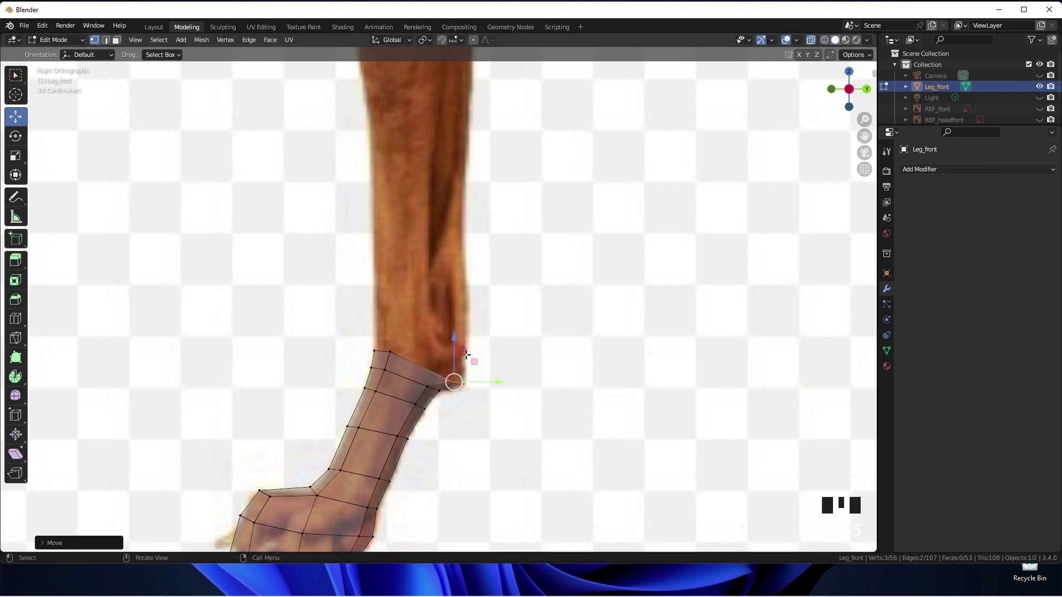
key("r")
left_click(477, 350)
left_click_drag(382, 343, 397, 360)
left_click_drag(393, 355, 391, 359)
middle_click_drag(497, 367, 440, 387)
left_click(425, 407)
Move the Shortcut VUr key display to the viewport's opposite lower corner and collapse the Transform settings.
left_click(874, 73)
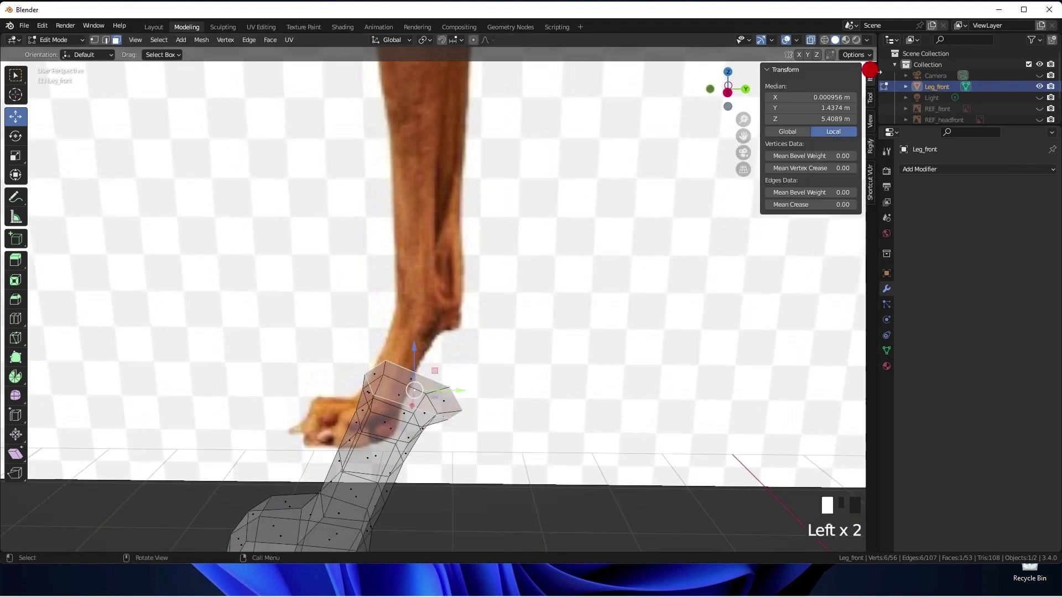
left_click(869, 182)
left_click(817, 103)
left_click(816, 115)
left_click(767, 71)
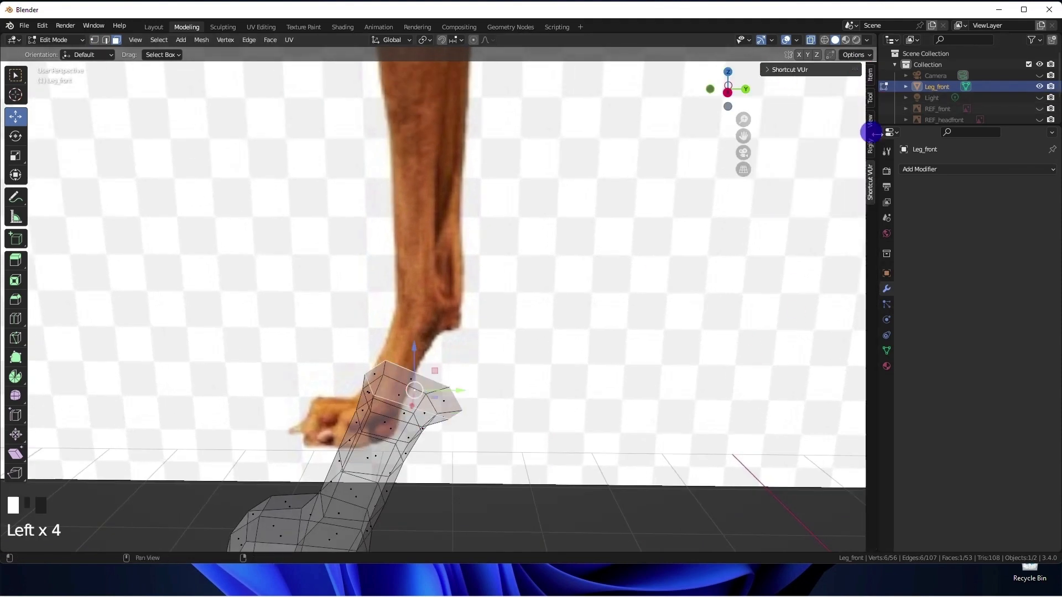
left_click(870, 75)
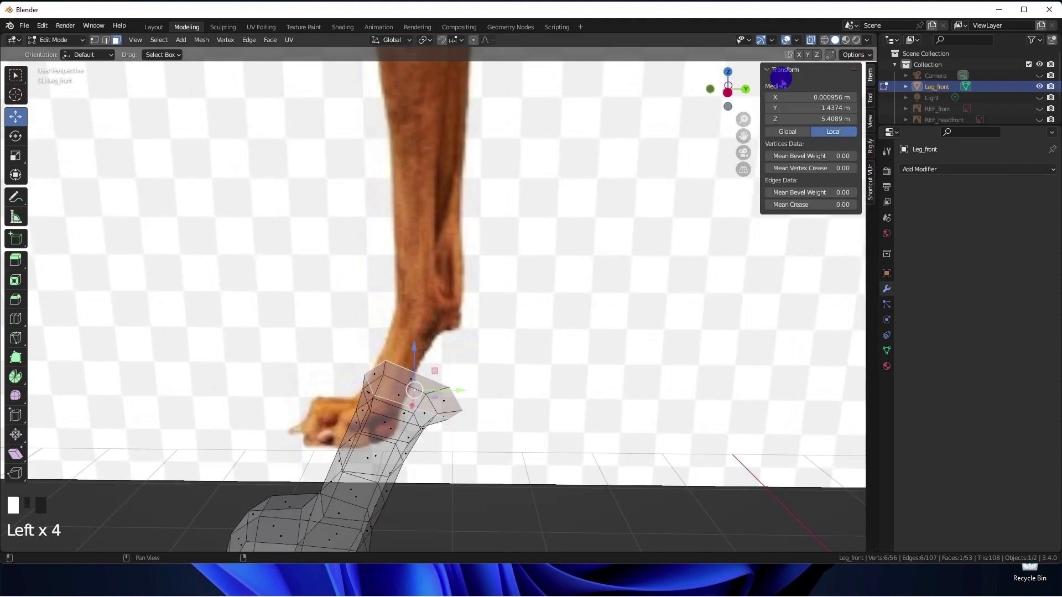
left_click(774, 71)
Extrude the top face through the wrist in side view, then rotate, scale and move it to fit.
middle_click_drag(572, 308, 585, 308)
key("KP_3")
key("e")
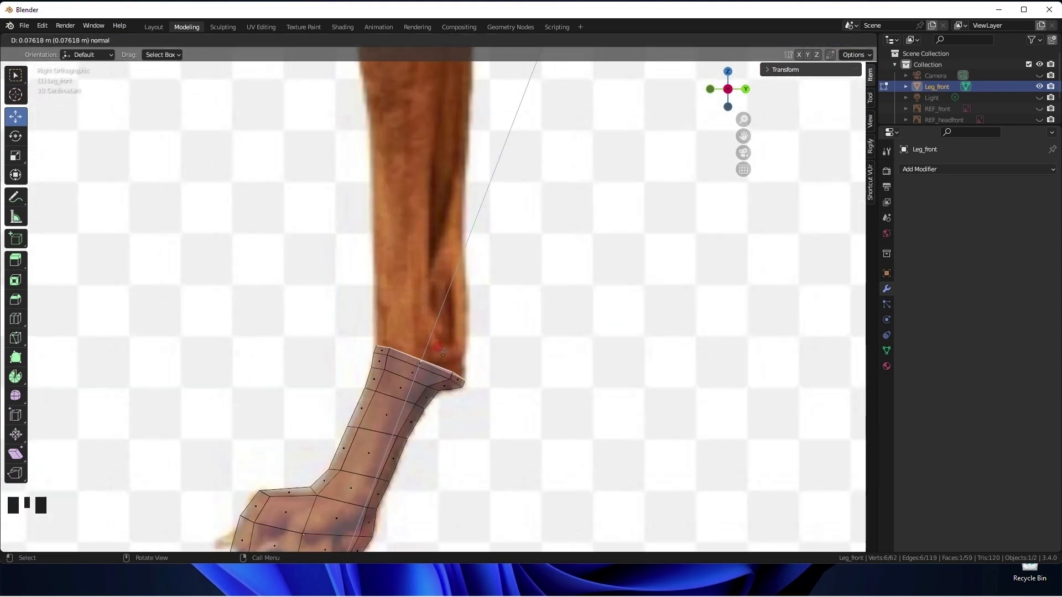
left_click(498, 323)
key("r")
left_click(499, 305)
key("s")
left_click(500, 307)
key("g")
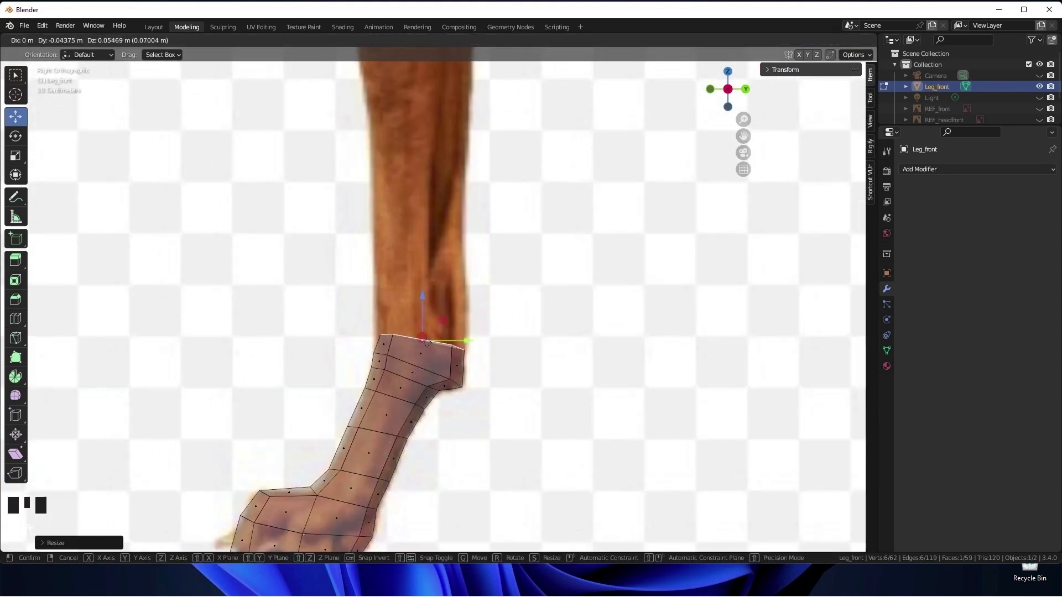
left_click(437, 328)
Move the rear and front vertices of the wrist loops to match the reference outline.
left_click_drag(448, 353, 457, 365)
left_click_drag(473, 398, 453, 382)
left_click_drag(376, 330, 396, 348)
left_click_drag(386, 340, 386, 341)
left_click_drag(371, 332, 362, 347)
mouse_move(382, 317)
left_mouse_down()
mouse_move(395, 349)
mouse_move(382, 321)
left_mouse_up()
Extrude the wrist's top face upward, rotate it to nearly horizontal and shift it along Y to centre it on the leg.
middle_click_drag(382, 321, 488, 339)
left_click(438, 360)
key("e")
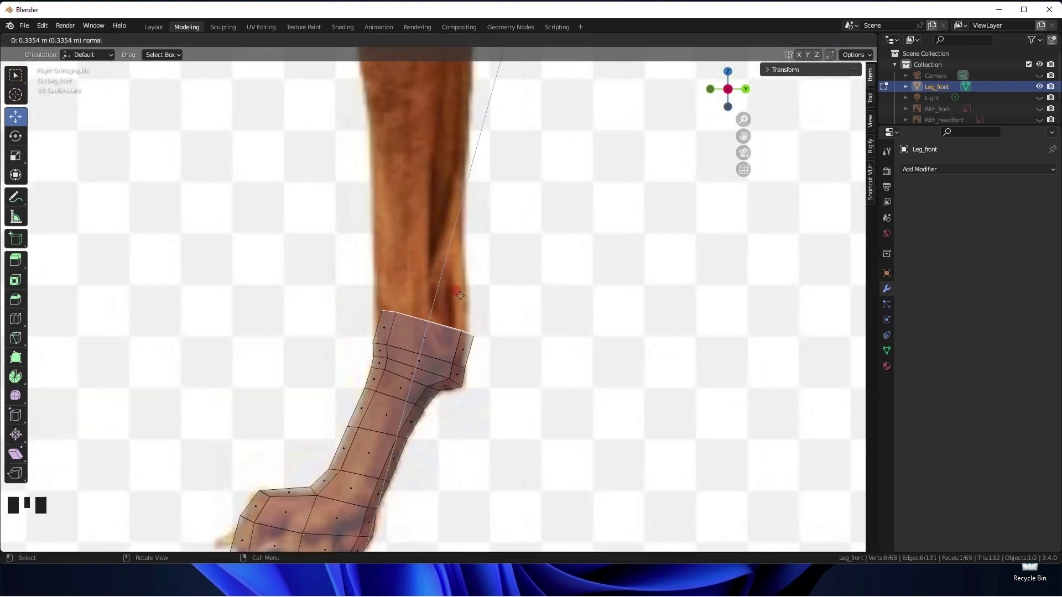
left_click(437, 320)
left_click_drag(421, 319, 385, 301)
left_click(16, 137)
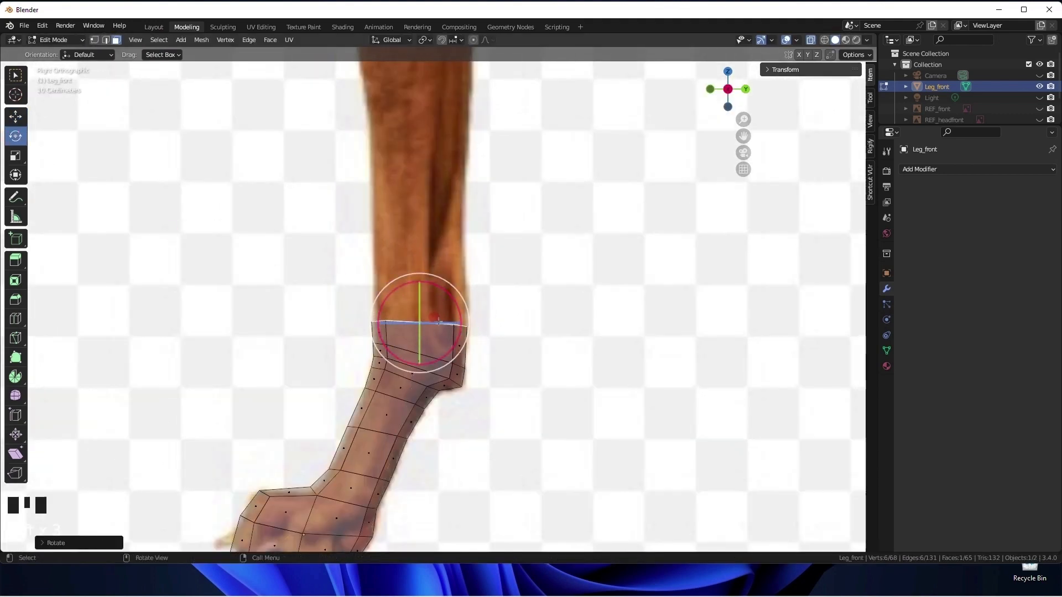
scroll(496, 365, "down", 2)
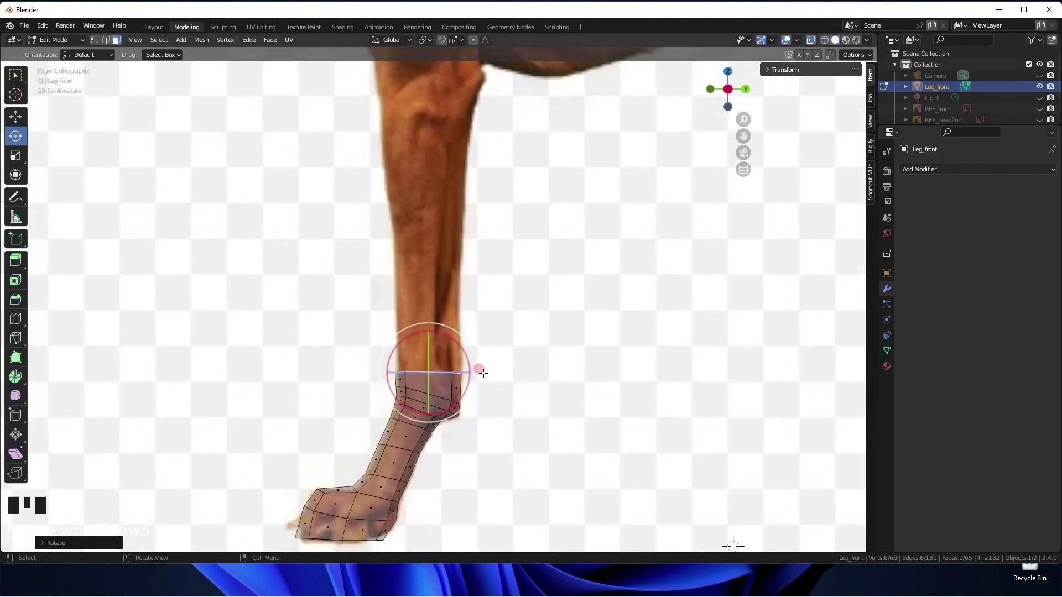
scroll(483, 372, "up", 2)
left_click(16, 119)
left_click_drag(480, 382, 483, 382)
scroll(446, 422, "up", 2)
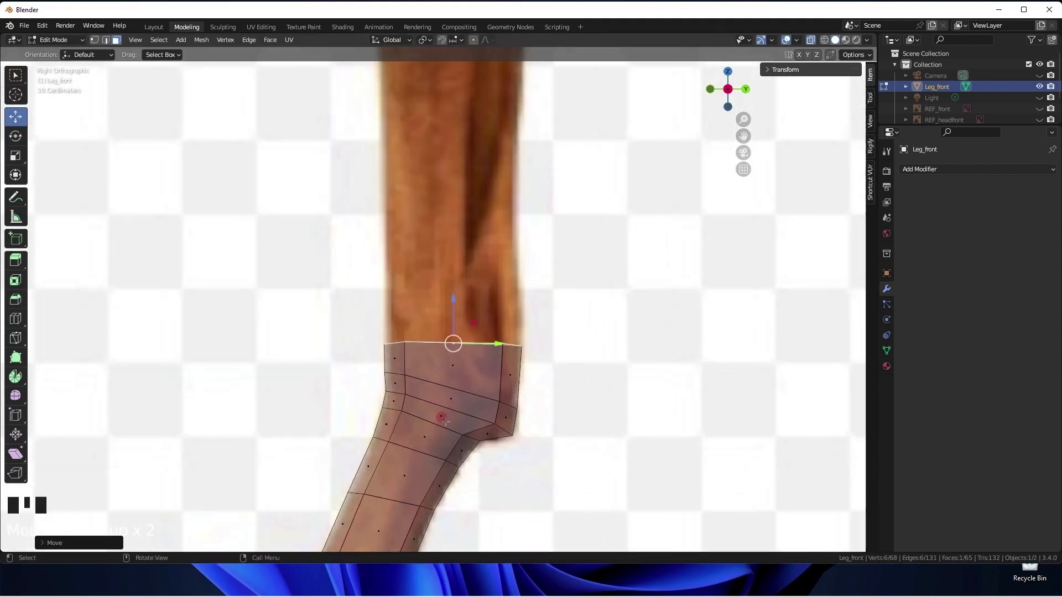
Shift the front vertices above the wrist backward onto the reference leg's front edge.
left_click_drag(395, 378, 396, 380)
left_click_drag(430, 358, 432, 359)
left_click_drag(395, 330, 414, 384)
left_click_drag(449, 359, 451, 358)
Move the rear vertices of the wrist loops forward and raise the front top vertex to fit the outline.
left_click_drag(558, 439, 531, 343)
left_click(490, 341)
left_click_drag(509, 333, 480, 433)
left_click_drag(531, 390, 514, 391)
left_click_drag(519, 444, 503, 399)
left_click_drag(540, 418, 539, 419)
left_click(386, 344)
left_click_drag(384, 311, 383, 308)
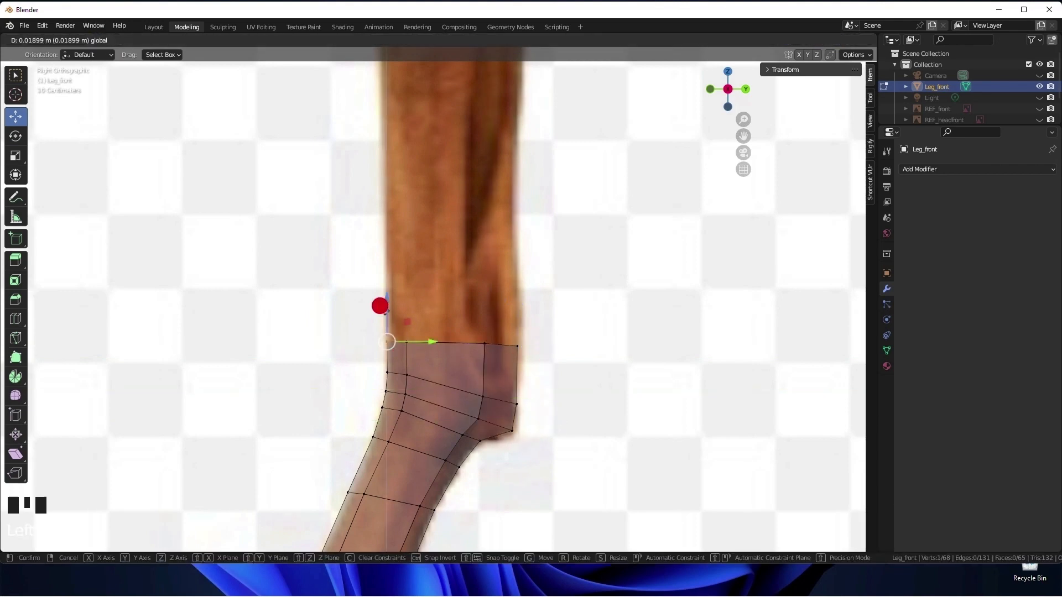
Select the leg's top face and extrude it upward along the forearm.
middle_click_drag(465, 350, 495, 370)
key("3")
left_click(494, 385)
key("KP_3")
key("e")
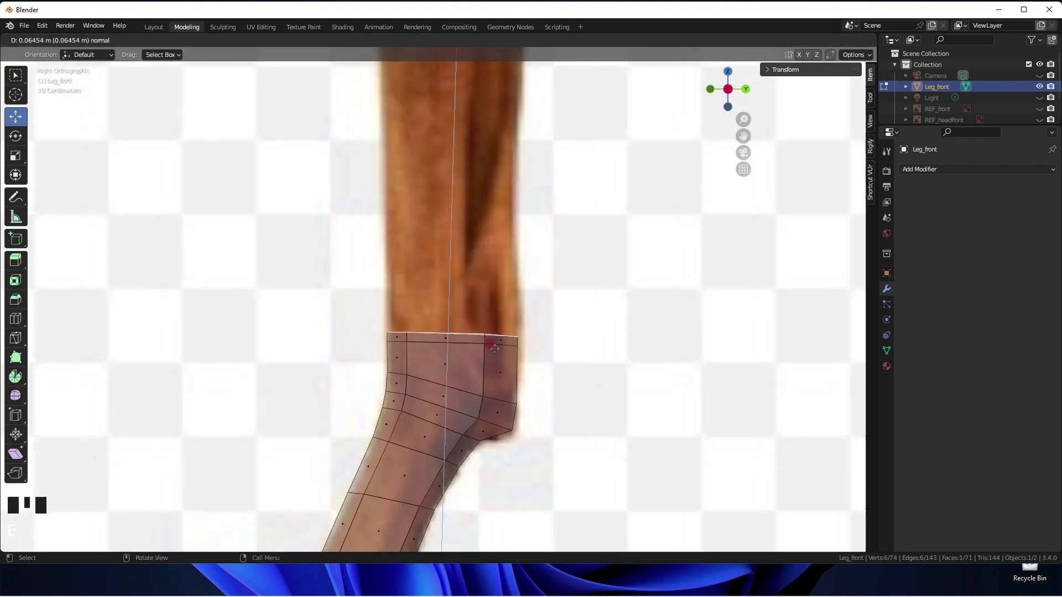
left_click(482, 172)
scroll(483, 176, "down", 3)
middle_click_drag(490, 212, 497, 314, "shift")
scroll(471, 352, "down", 3)
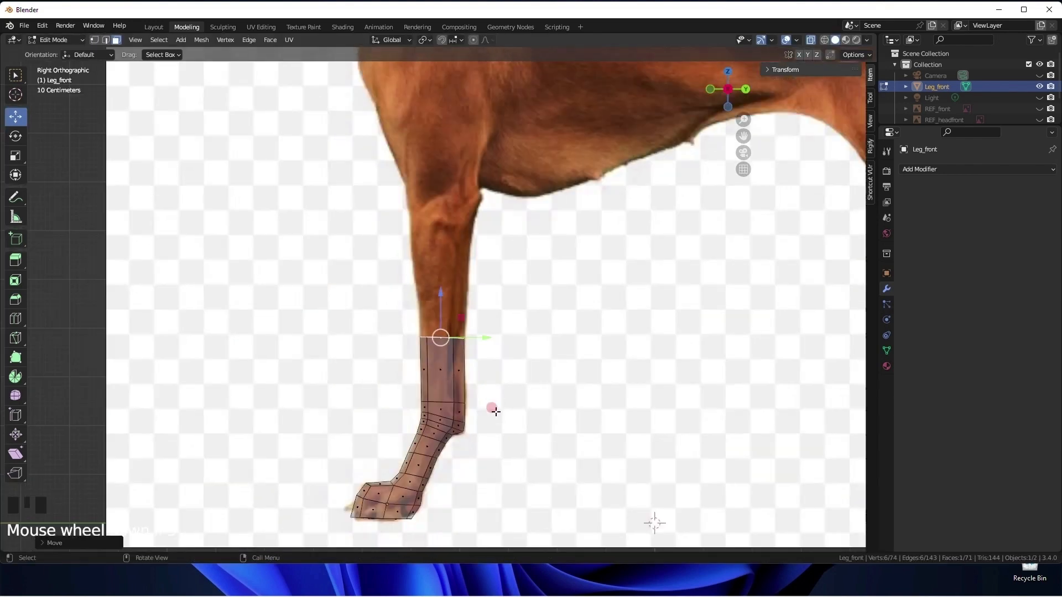
Extrude the forearm's top face up to just below the elbow and widen it to the reference leg.
middle_click_drag(471, 248, 474, 341, "shift")
scroll(474, 346, "up", 2)
key("e")
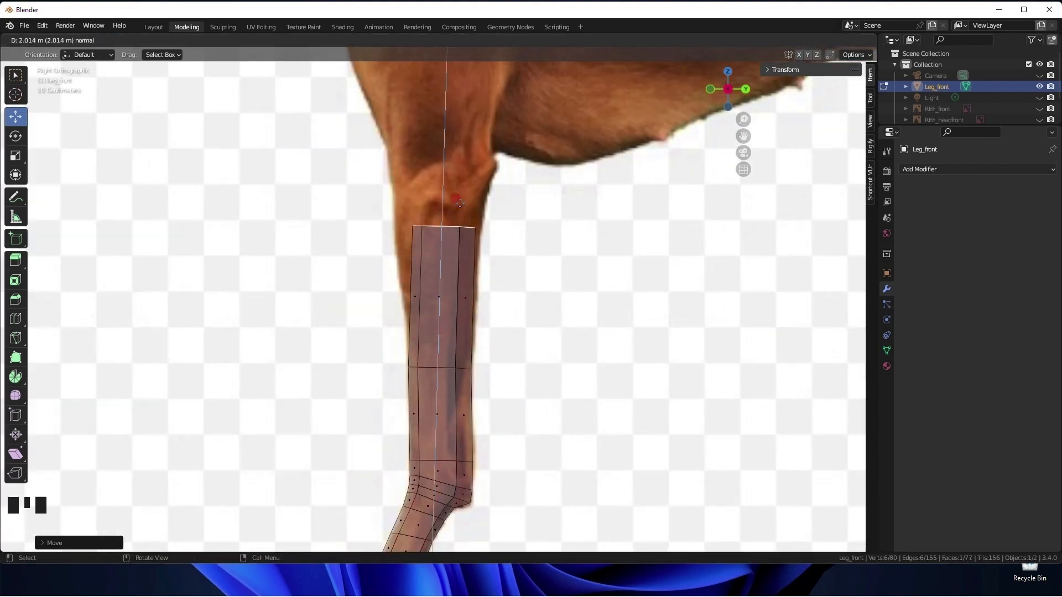
left_click(502, 217)
scroll(502, 218, "up", 2)
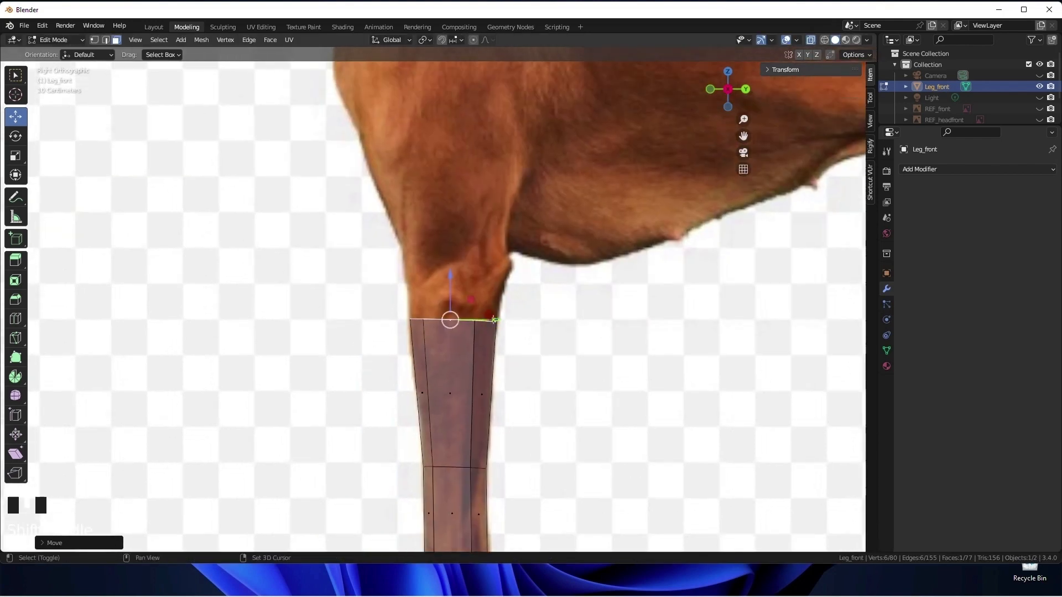
Extrude a short section at the elbow, tilt its top face up toward the rear and scale it to fit.
key("e")
left_click(473, 269)
left_click_drag(424, 256, 456, 278)
key("s")
left_click(526, 271)
key("shift+space")
key("g")
middle_click_drag(455, 277, 470, 331)
scroll(505, 304, "down", 3)
Extrude the tilted elbow face into the upper leg and move its rear top vertices backward to the reference edge.
key("e")
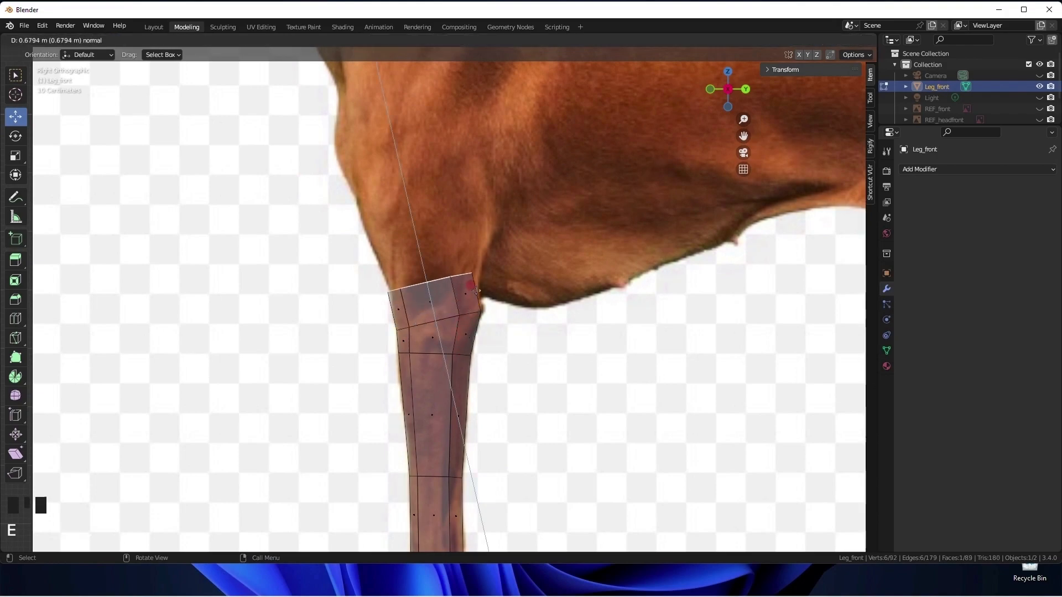
left_click(476, 290)
middle_click_drag(475, 279, 578, 308)
key("KP_3")
scroll(571, 311, "down", 2)
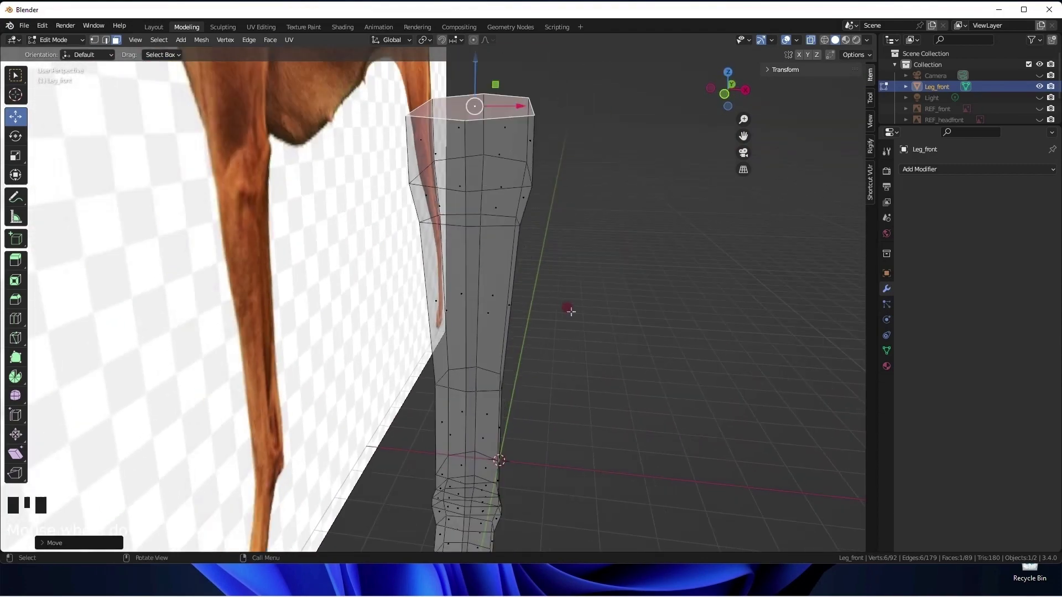
key("KP_3")
middle_click_drag(463, 347, 458, 374, "shift")
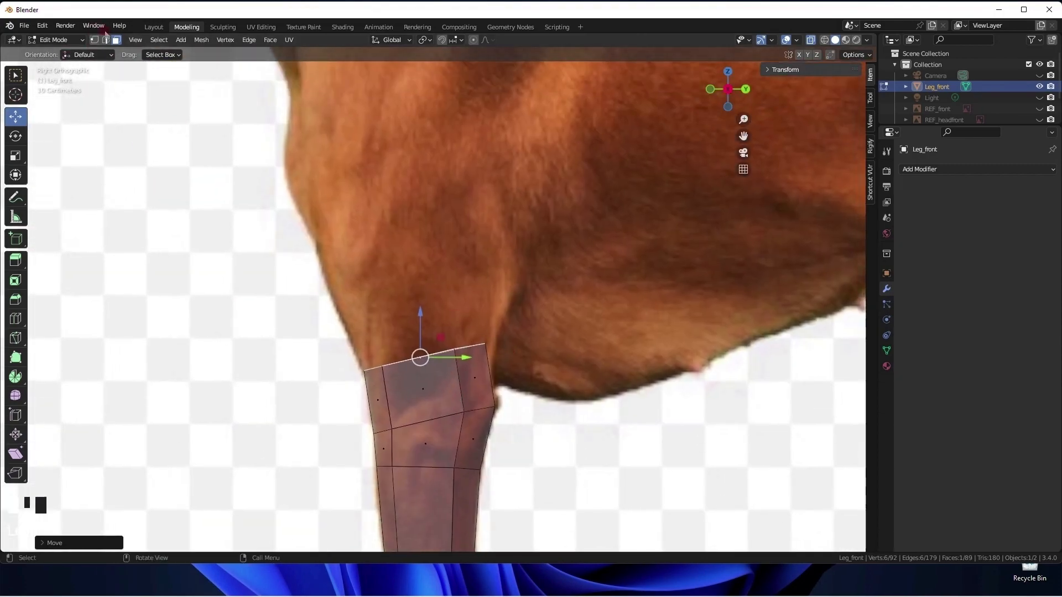
left_click_drag(442, 369, 443, 370)
scroll(531, 375, "down", 2)
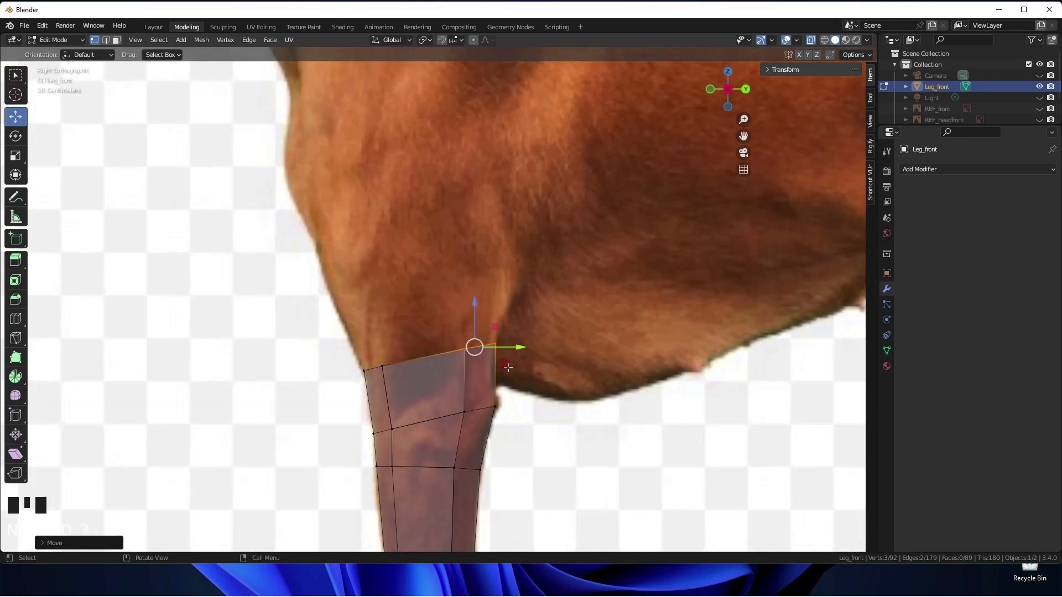
Try to lower all of the upper leg's top vertices toward the elbow.
middle_click_drag(446, 404, 435, 361, "shift")
left_click_drag(437, 265, 436, 286)
scroll(480, 333, "up", 3)
middle_click_drag(472, 340, 482, 273, "shift")
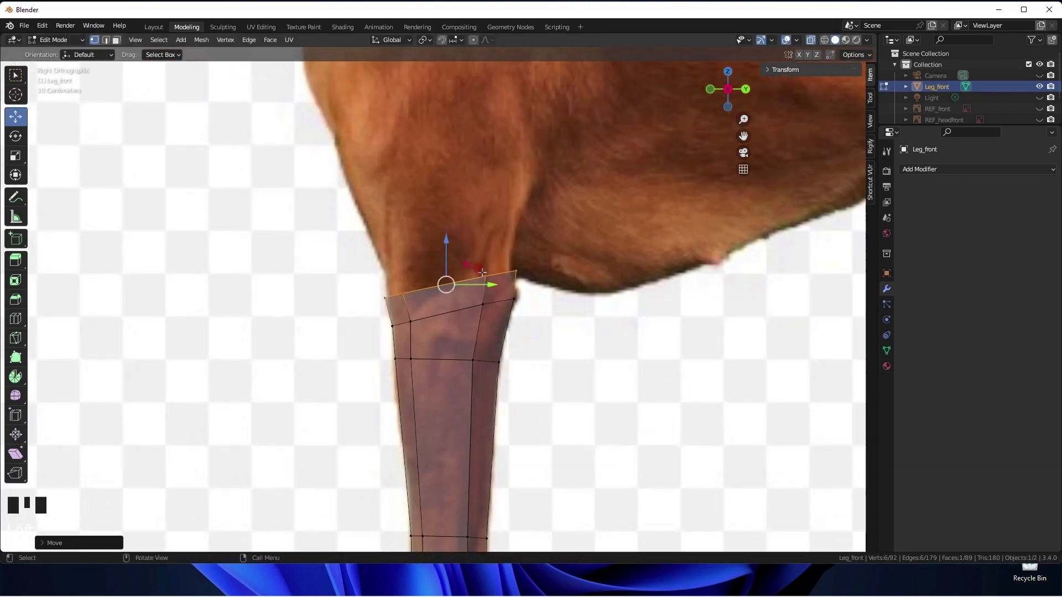
key("ctrl+z")
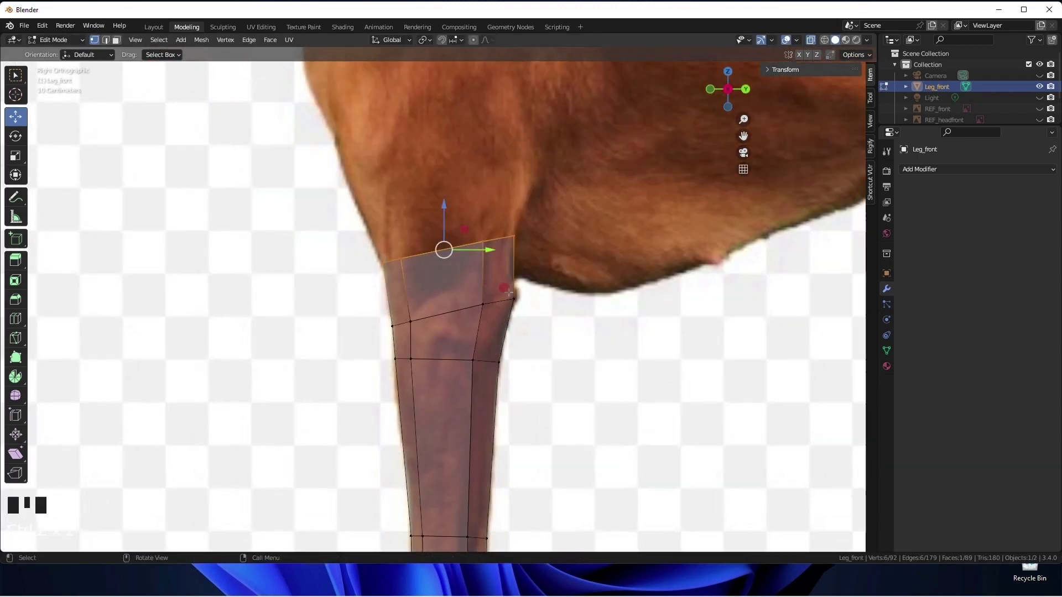
Raise the inner rear vertices below the elbow and the front vertices of both elbow loops.
left_click_drag(515, 378, 516, 380)
left_click_drag(482, 317, 481, 310)
left_click_drag(527, 351, 528, 352)
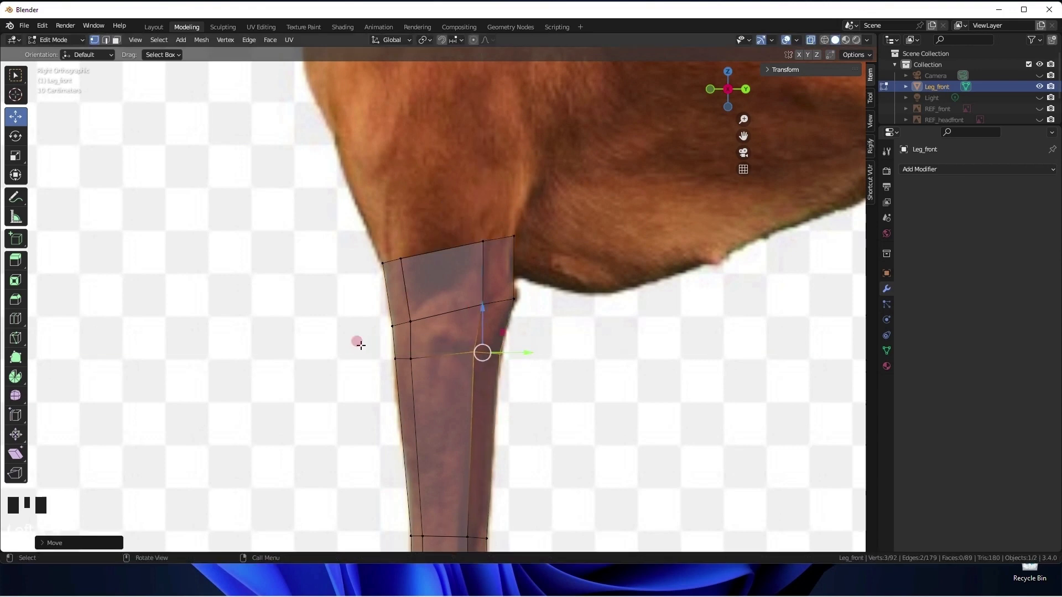
left_click_drag(362, 346, 430, 375)
left_click_drag(406, 318, 405, 305)
left_click_drag(431, 344, 402, 332)
left_click_drag(404, 283, 404, 271)
left_click_drag(433, 310, 431, 310)
left_click_drag(470, 293, 493, 310)
Add one horizontal loop cut just above the elbow and another just below it.
left_click(21, 326)
left_click(514, 271)
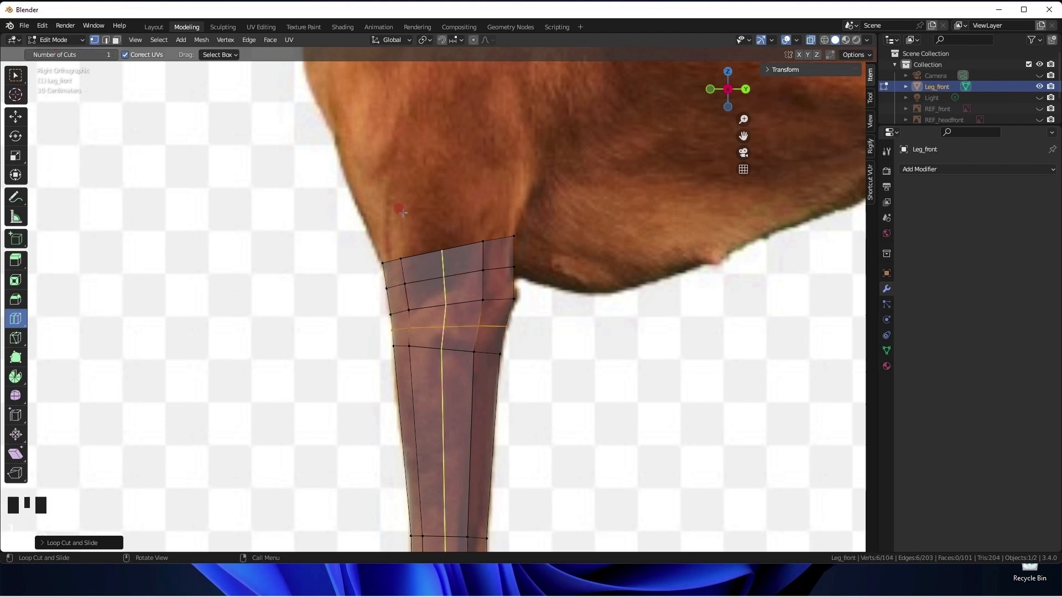
middle_click_drag(235, 292, 111, 183)
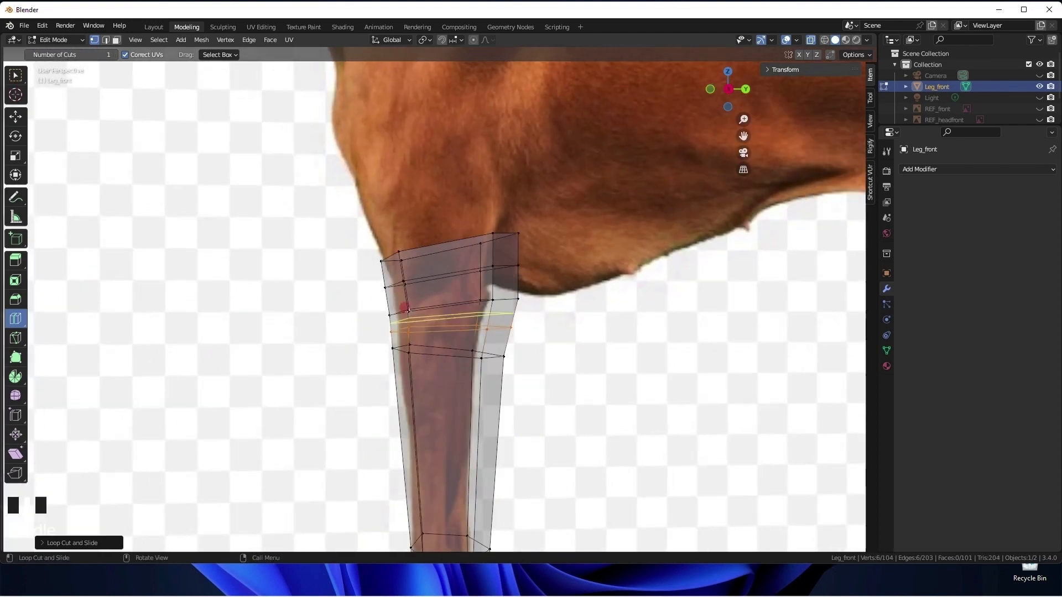
Move the rear vertices of the loop above the elbow onto the reference leg's rear edge.
key("KP_3")
left_click(16, 75)
left_click_drag(501, 257, 557, 268)
left_click(16, 116)
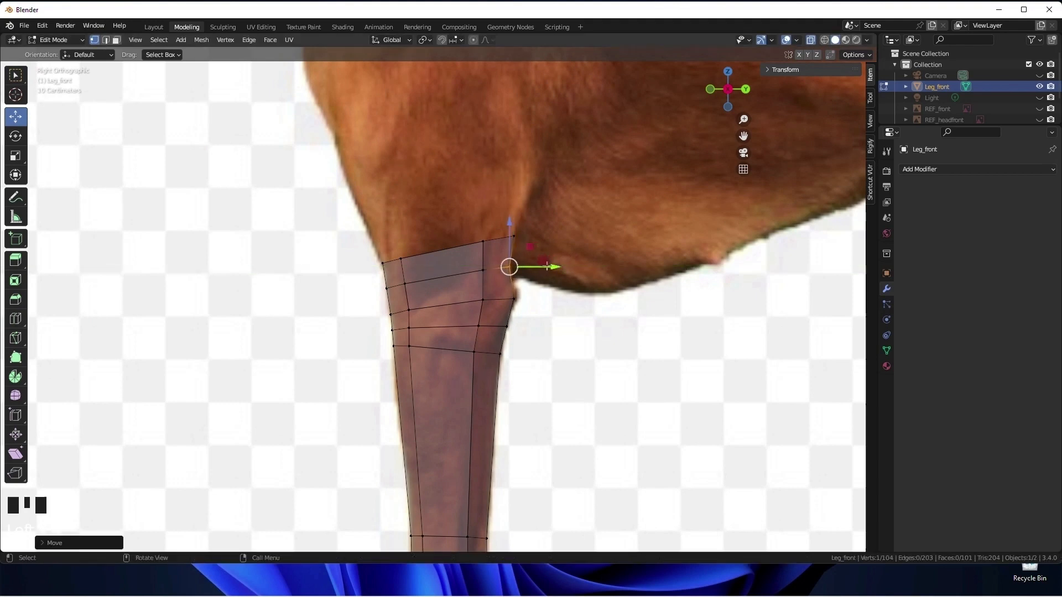
middle_click_drag(514, 277, 562, 314, "shift")
Shift the inner rear vertices of the elbow loop and the two loops above it slightly forward.
left_click_drag(516, 323, 553, 293)
left_click_drag(560, 310, 558, 310)
left_click_drag(519, 270, 542, 288, "shift")
left_click_drag(559, 295, 556, 296)
left_click_drag(518, 329, 540, 346, "shift")
left_click_drag(568, 303, 567, 304)
left_click_drag(517, 329, 541, 346, "shift")
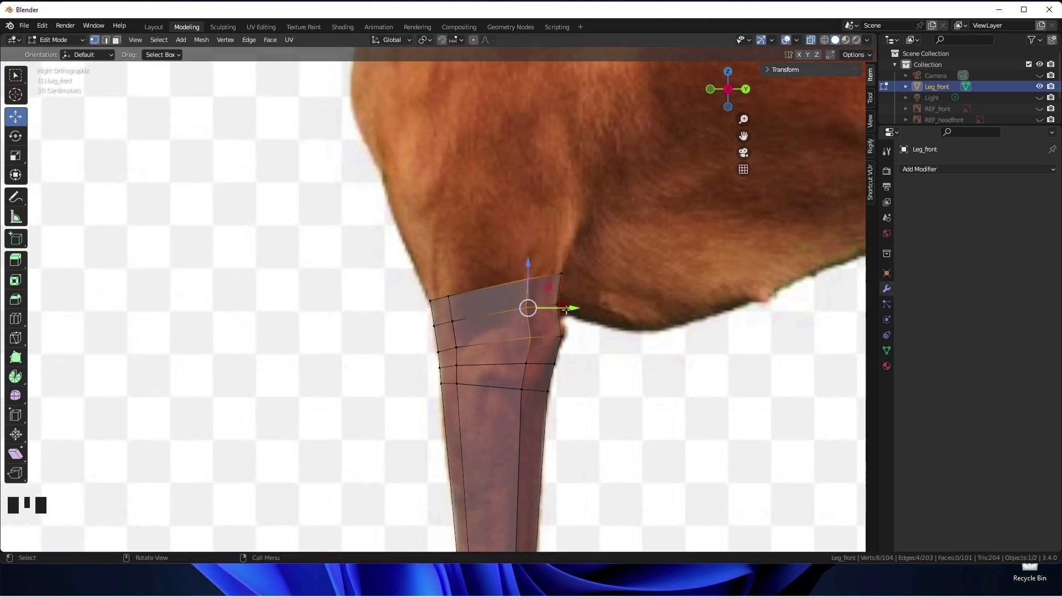
left_click_drag(569, 308, 568, 309)
Shift the inner rear vertices of the two loops below the elbow slightly forward.
left_click_drag(513, 381, 568, 389)
left_click_drag(535, 323, 512, 369)
left_click_drag(572, 350, 569, 351)
left_click_drag(513, 382, 534, 399)
left_click_drag(567, 389, 566, 388)
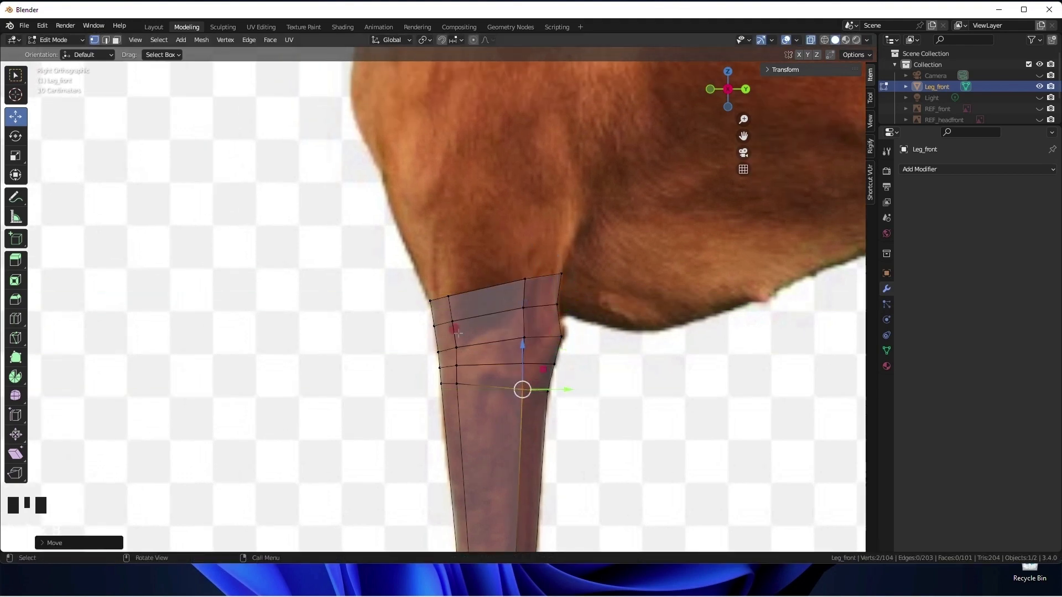
Nudge the inner front elbow vertices forward and the rear vertices above the elbow slightly backward.
left_click_drag(447, 339, 465, 356)
left_click_drag(501, 348, 498, 348)
left_click_drag(448, 358, 500, 365)
left_click_drag(546, 294, 568, 314)
left_click_drag(601, 305, 603, 304)
Extrude the upper leg's top face upward toward the chest in side view.
middle_click_drag(491, 265, 500, 363)
key("3")
left_click(506, 291)
key("KP_3")
scroll(526, 277, "down", 2)
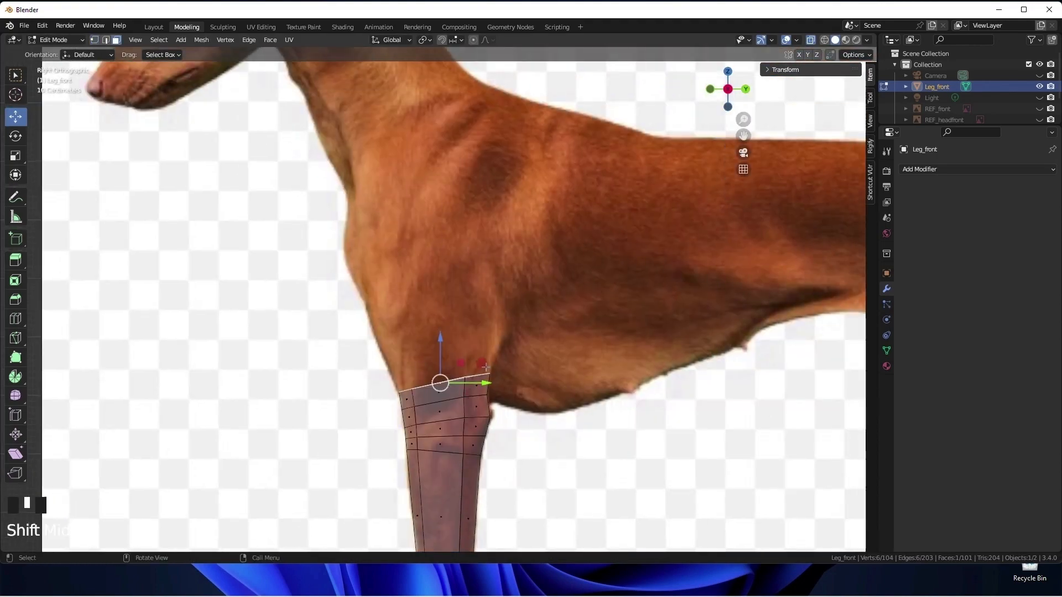
key("e")
left_click(491, 328)
Rotate the new top face flatter and scale it up to the width of the reference leg.
left_click(15, 136)
mouse_move(451, 305)
left_mouse_down()
mouse_move(477, 296)
mouse_move(436, 307)
left_mouse_up()
key("s")
left_click(524, 337)
key("w")
left_click(15, 117)
scroll(476, 350, "up", 2)
left_click(506, 371)
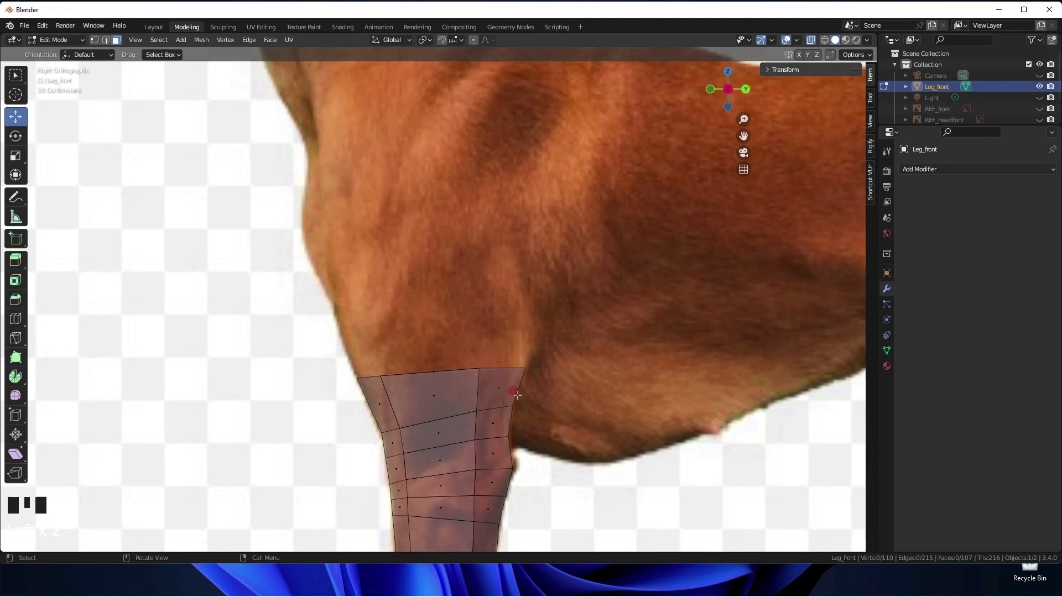
Adjust the inner front elbow vertices and move the outer front vertices of the two loops above onto the reference edge.
left_click_drag(387, 454, 412, 486)
middle_click_drag(410, 478, 436, 399, "shift")
scroll(564, 443, "down", 3)
scroll(569, 448, "up", 3)
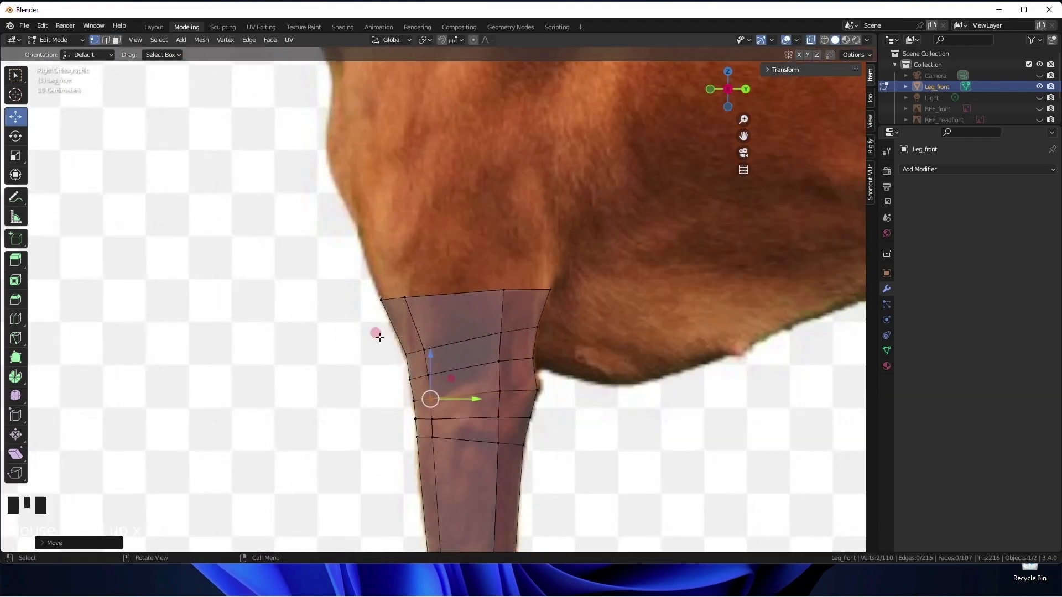
left_click_drag(394, 367, 421, 389)
left_click_drag(411, 380, 410, 378)
left_click_drag(394, 342, 418, 366)
left_click_drag(409, 355, 401, 349)
left_click_drag(413, 337, 434, 361)
Extrude the leg's top face upward into the shoulder area and scale it up slightly.
middle_click_drag(396, 346, 497, 331)
key("KP_3")
key("3")
left_click(451, 309)
key("KP_3")
key("e")
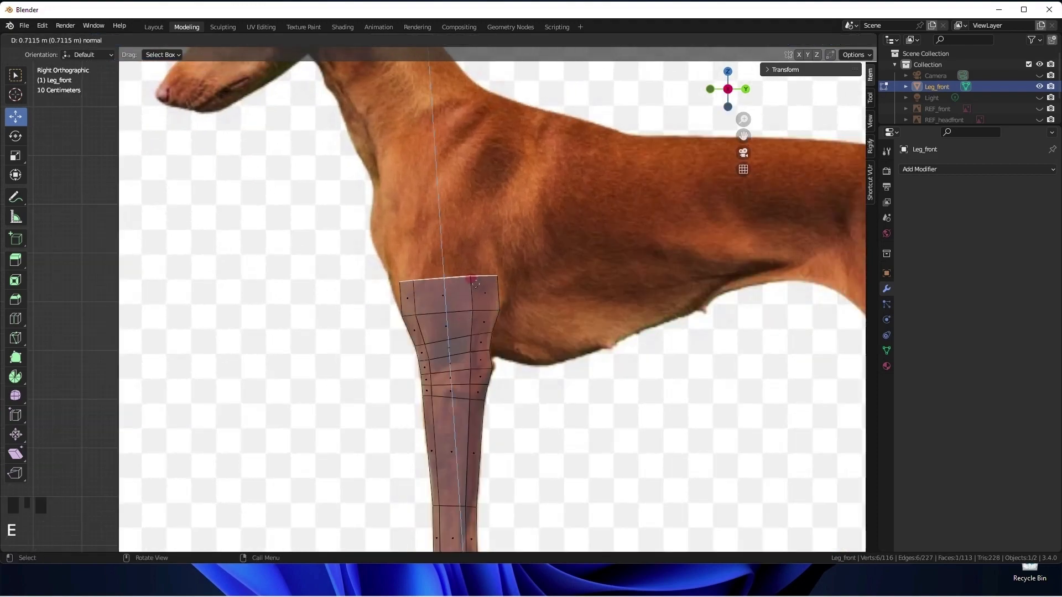
left_click(479, 274)
key("s")
left_click(488, 275)
Extrude one more upward segment from the shoulder face and widen its top by scaling.
key("e")
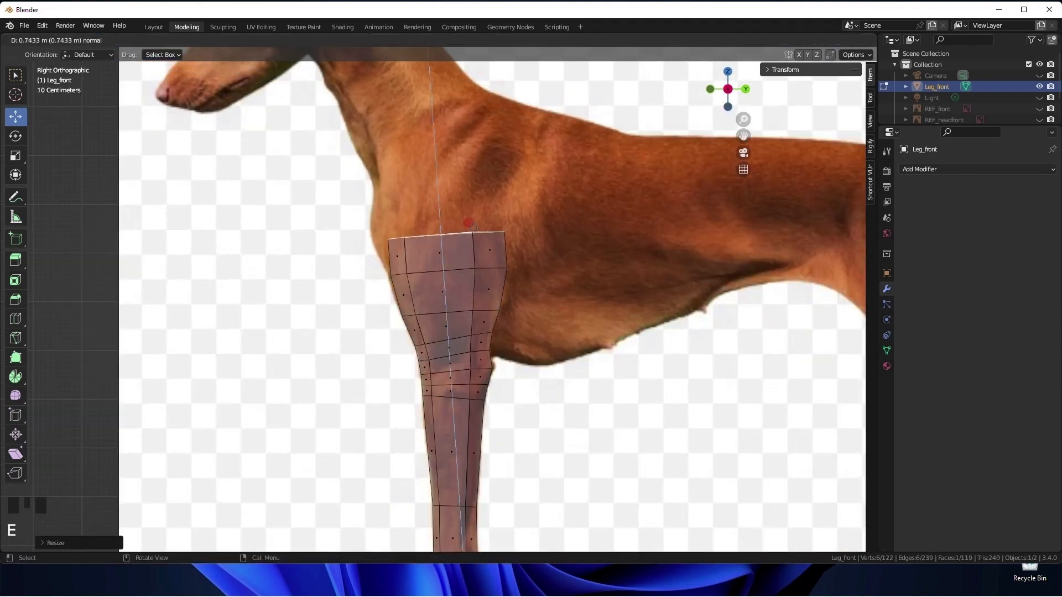
left_click(472, 221)
key("s")
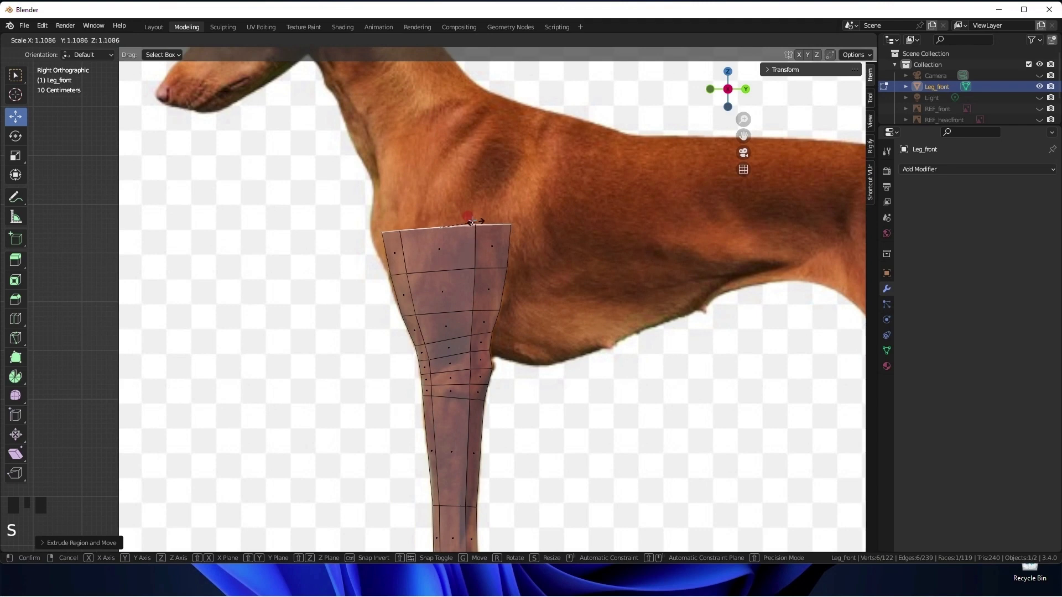
left_click(469, 223)
Lower the vertices of the top two loops of the leg slightly.
key("1")
left_click_drag(529, 218, 491, 291)
left_click_drag(552, 246, 380, 294)
left_click_drag(368, 212, 514, 238)
left_click_drag(443, 205, 442, 218)
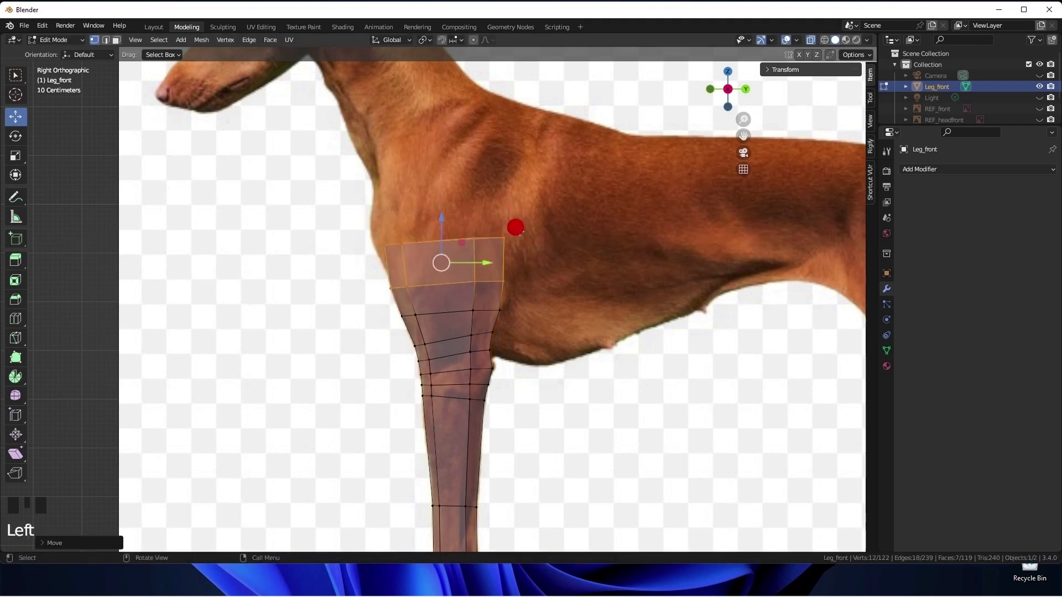
Shift the outer rear top vertices and the inner rear vertices of the upper three loops slightly forward.
left_click_drag(519, 232, 488, 249)
left_click_drag(549, 238, 538, 237)
left_click_drag(451, 226, 488, 295)
left_click_drag(520, 260, 513, 260)
left_click_drag(458, 300, 485, 322)
left_click_drag(519, 310, 515, 310)
left_click_drag(444, 228, 480, 252)
left_click_drag(513, 237, 508, 237)
Adjust the inner and outer front vertices of the second loop from the top along the Y axis.
left_click_drag(392, 230, 451, 244)
left_click_drag(400, 276, 420, 298)
left_click_drag(452, 286, 456, 286)
left_click_drag(379, 275, 399, 300)
left_click_drag(437, 288, 437, 288)
left_click(632, 346)
Return to Object Mode and turn on the wireframe overlay for the scene.
scroll(631, 349, "down", 2)
middle_click_drag(587, 426, 487, 338, "shift")
key("Tab")
double_click(376, 341)
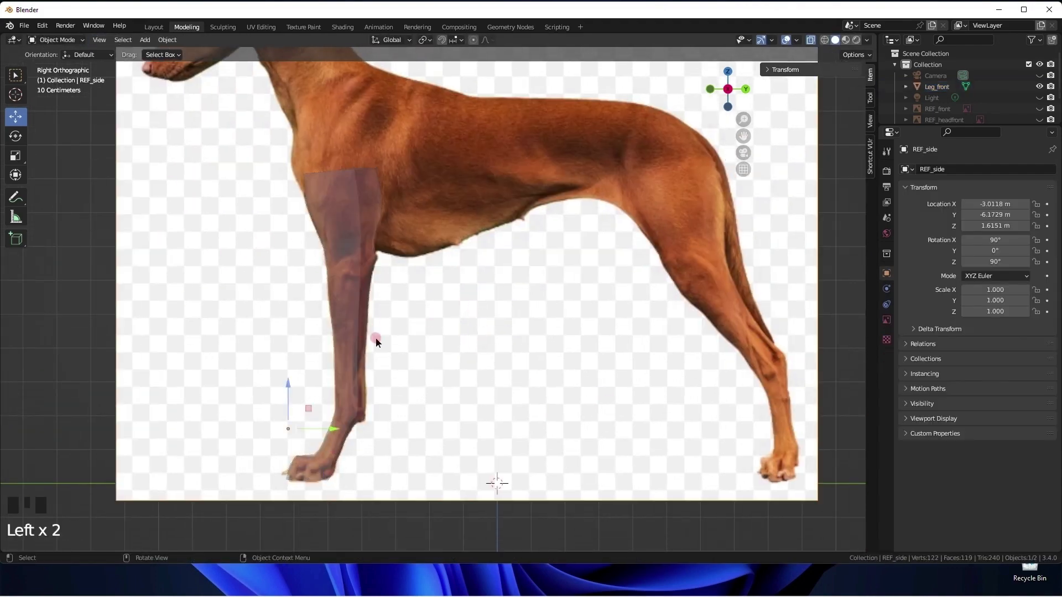
left_click(798, 43)
left_click(725, 239)
Duplicate the front leg and move the copy along Y to the reference's hind paw.
left_click(351, 354)
left_click_drag(357, 469, 675, 470)
key("ctrl+z")
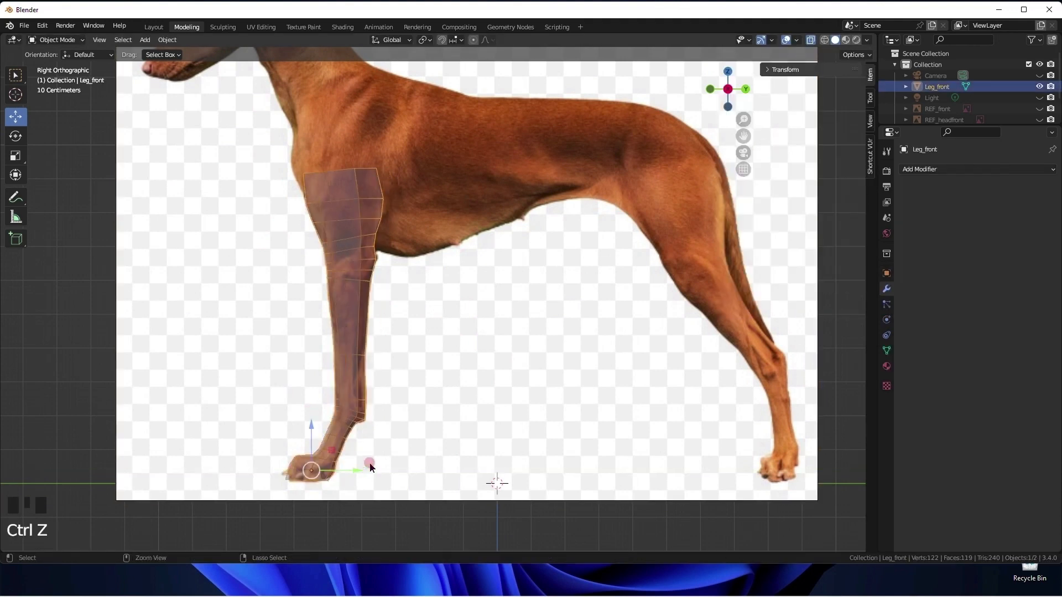
key("shift+d")
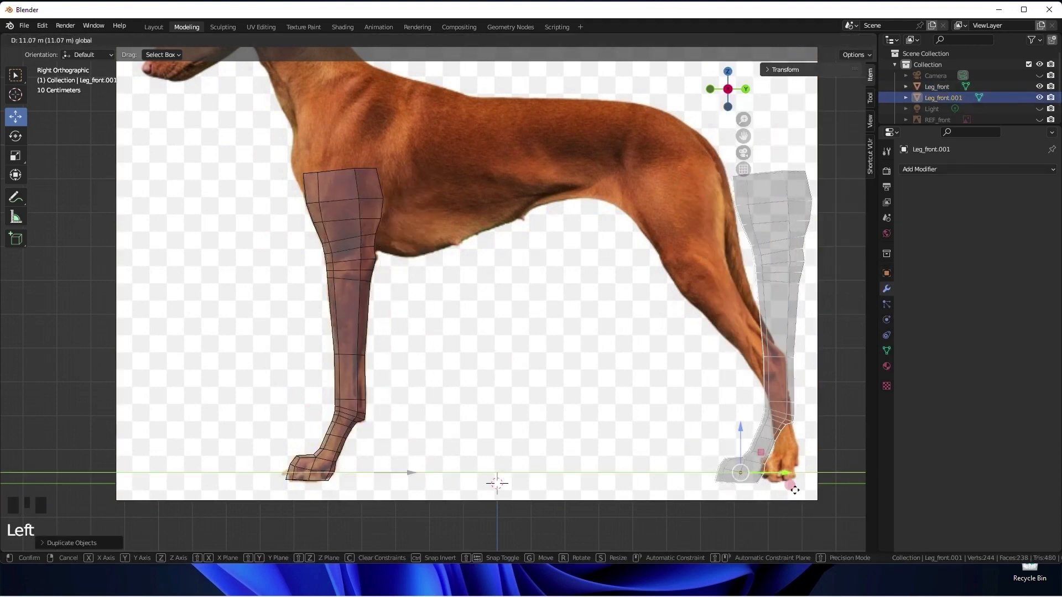
left_click(831, 482)
middle_click_drag(830, 482, 652, 481, "shift")
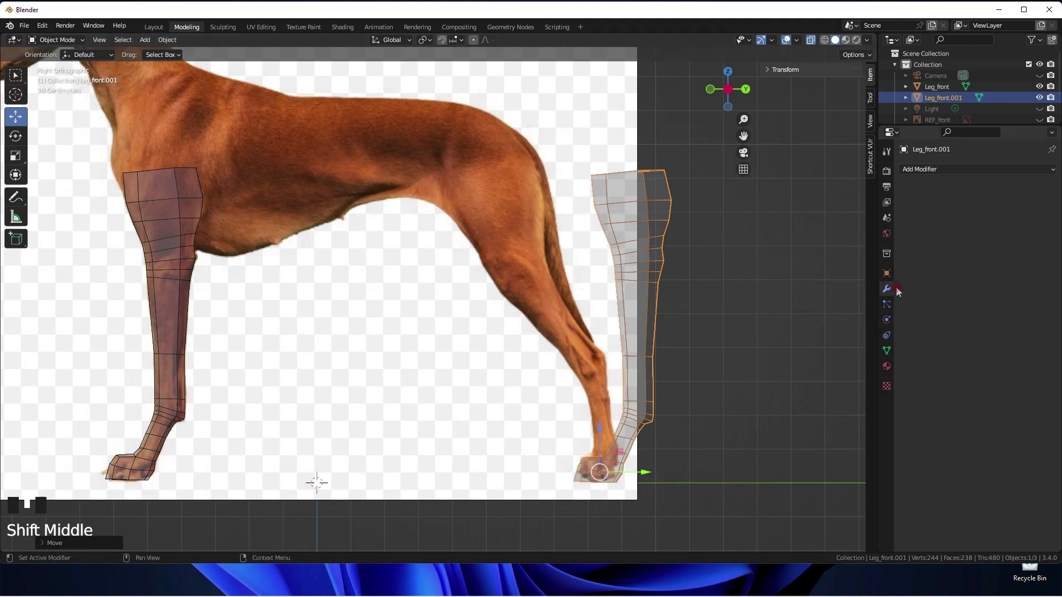
Add a Lattice modifier to the leg copy and try to pick a target object for it in the viewport.
left_click(961, 166)
left_click(944, 278)
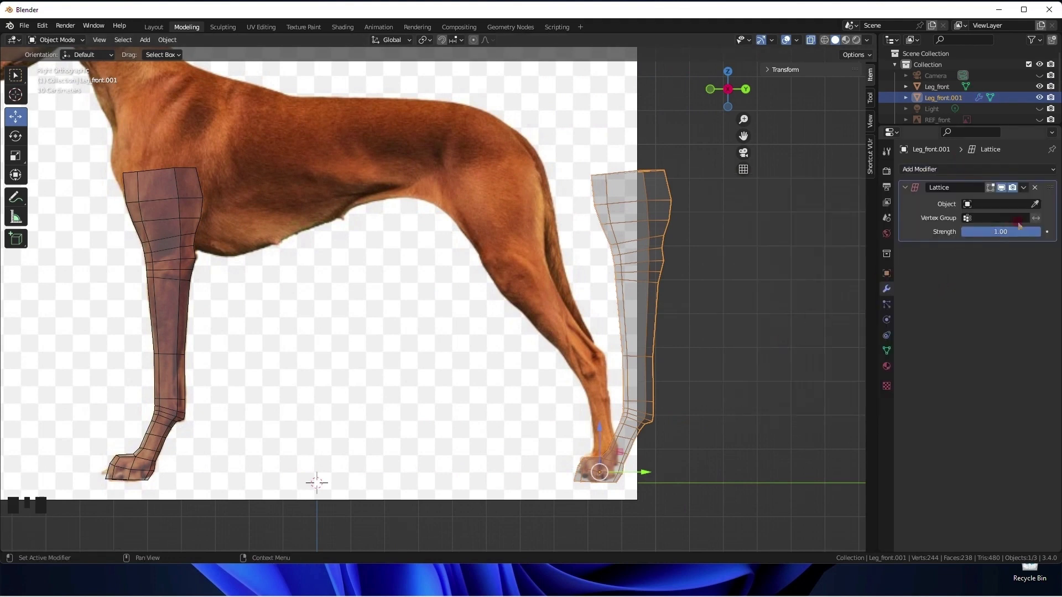
middle_click_drag(234, 155, 237, 185)
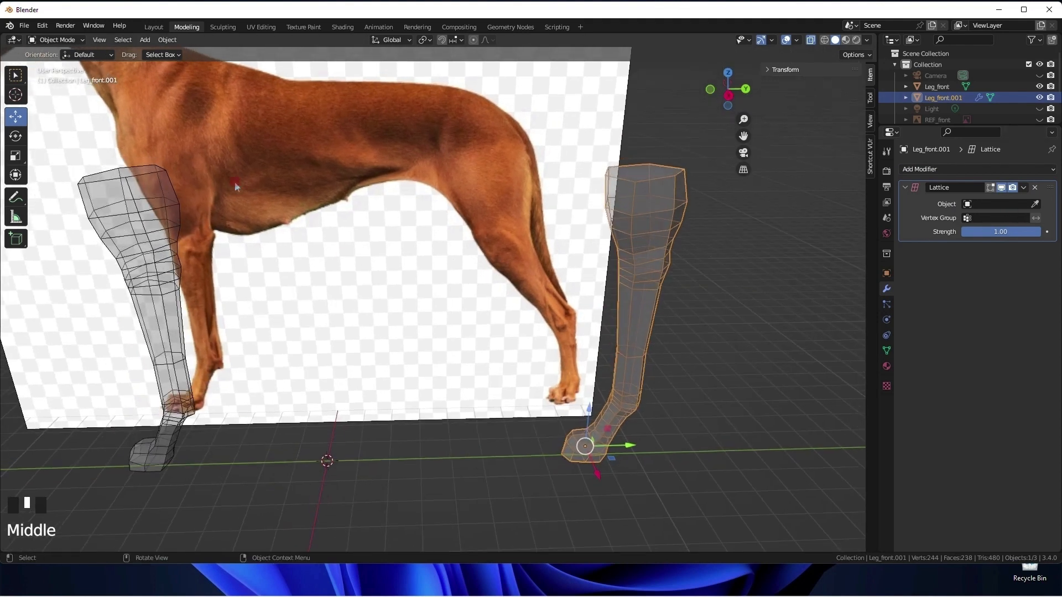
left_click(59, 40)
left_click(61, 65)
left_click(1034, 205)
left_click(675, 175)
left_click(69, 43)
left_click(67, 55)
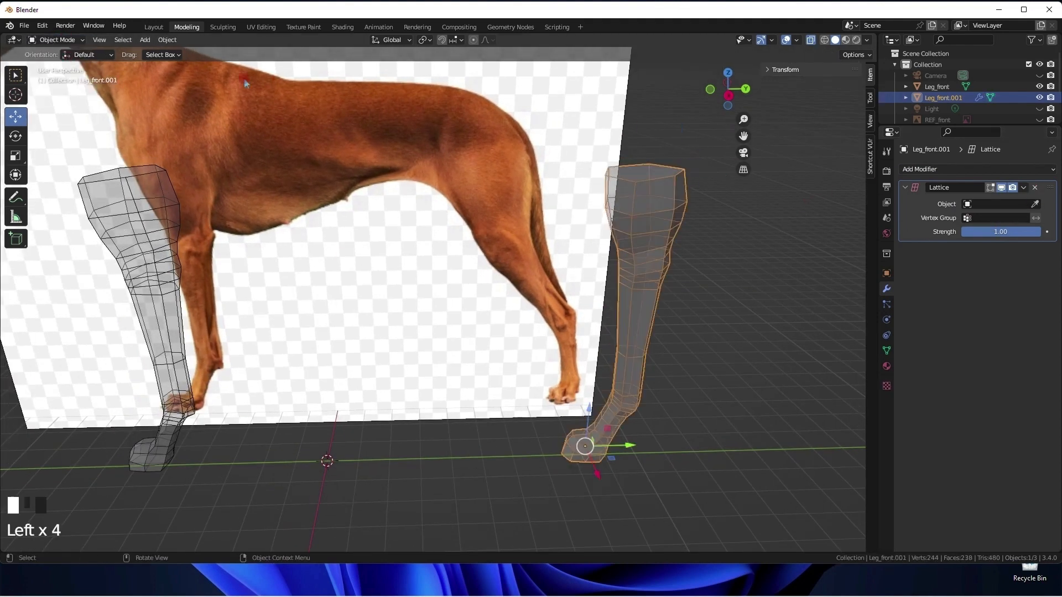
left_click(1035, 205)
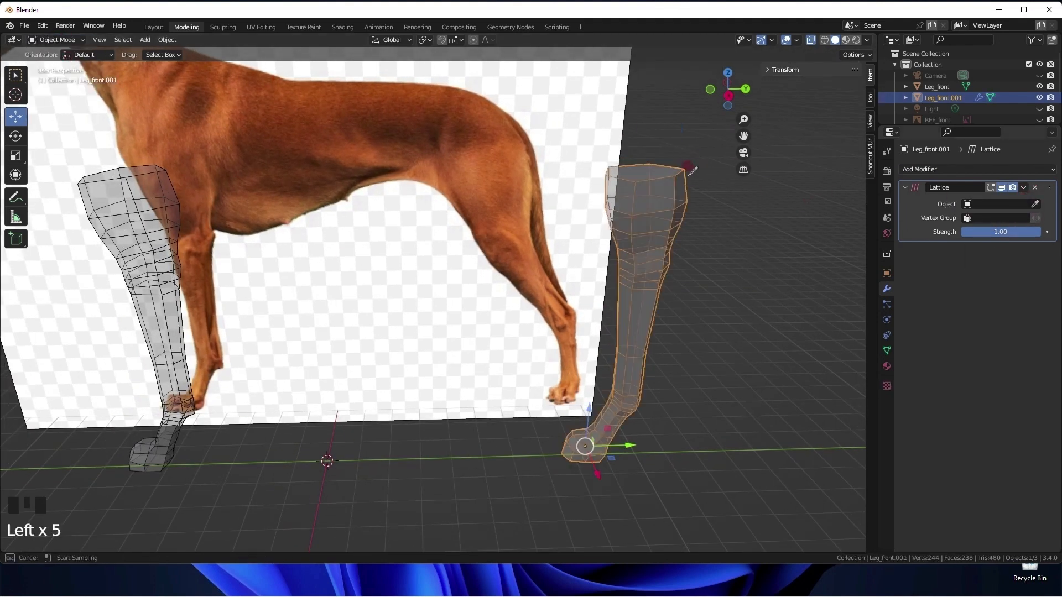
left_click(685, 170)
Add a lattice object at the world origin and scale it up uniformly.
left_click(654, 283)
mouse_move(654, 283)
middle_mouse_down()
mouse_move(612, 410)
mouse_move(745, 247)
mouse_move(664, 277)
middle_mouse_up()
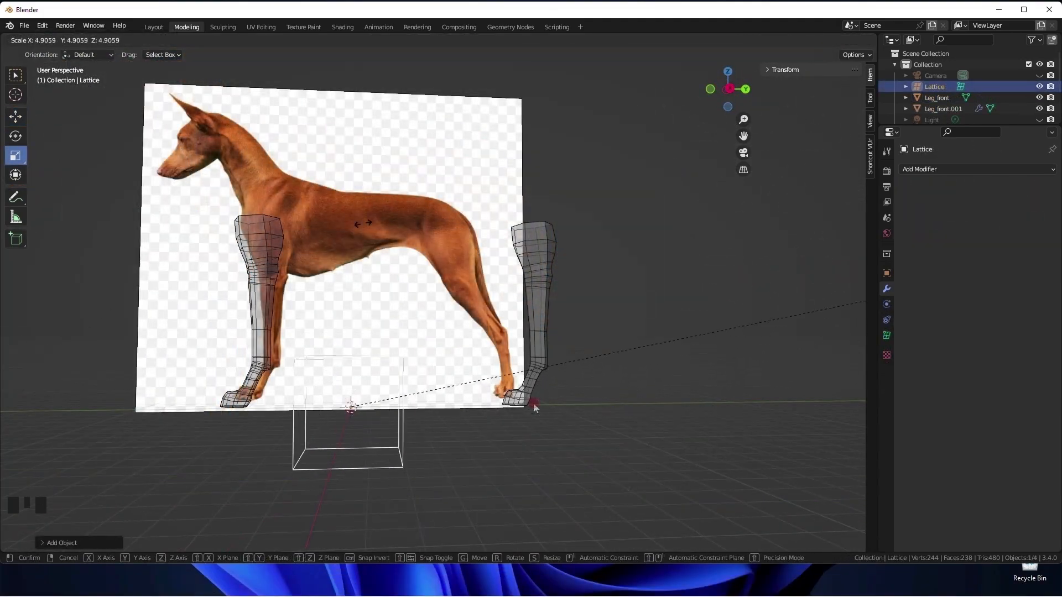
left_click(459, 320)
scroll(459, 321, "down", 3)
left_click(426, 354)
left_click(415, 392)
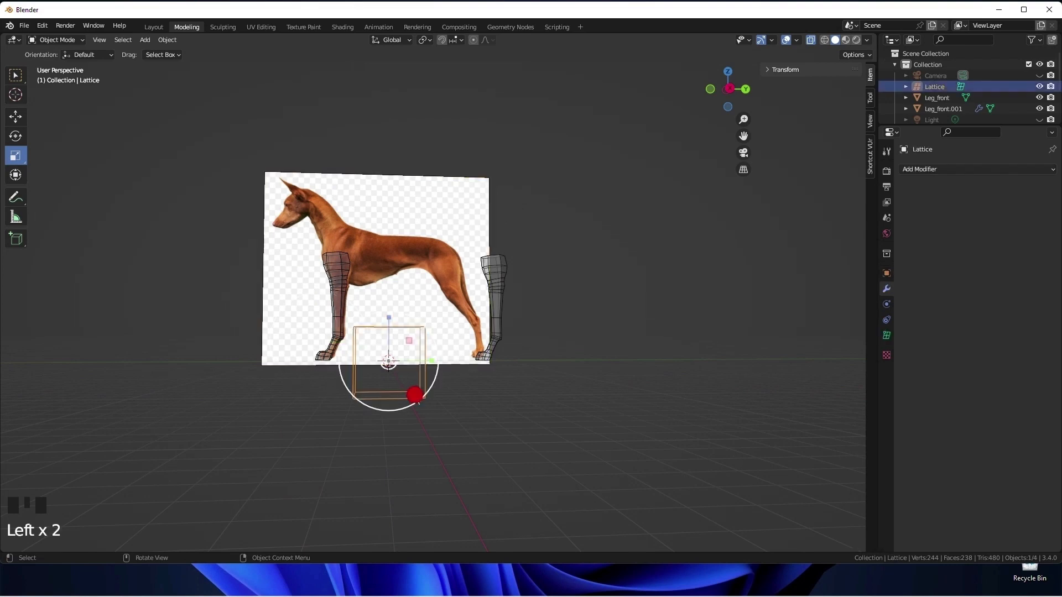
Move the lattice along Y to the leg copy and raise it above the ground line.
left_click_drag(433, 360, 644, 350)
key("ctrl+z")
left_click(16, 116)
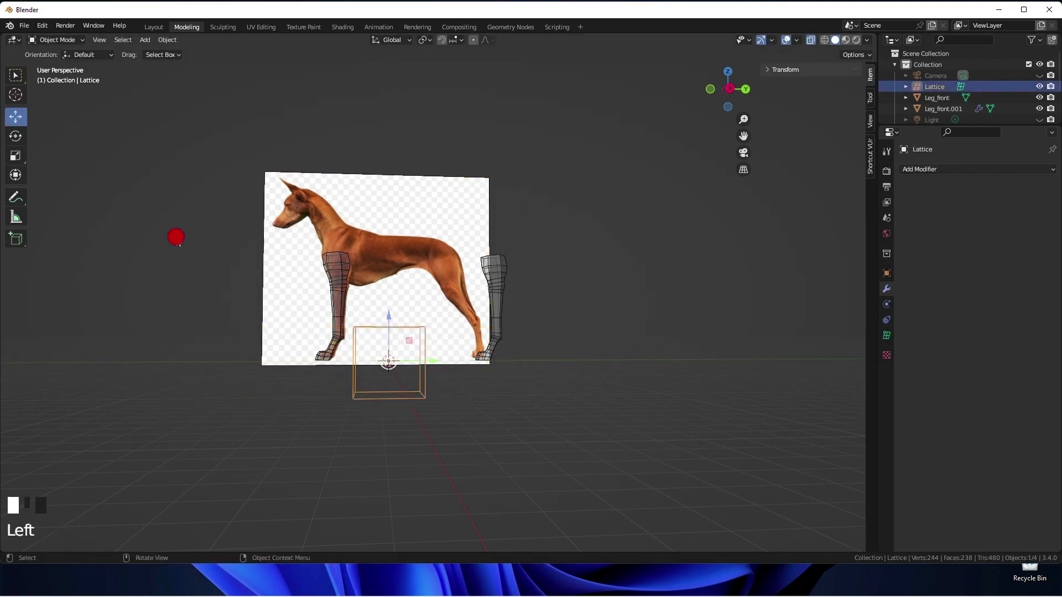
left_click_drag(432, 361, 485, 356)
key("KP_3")
scroll(490, 310, "up", 2)
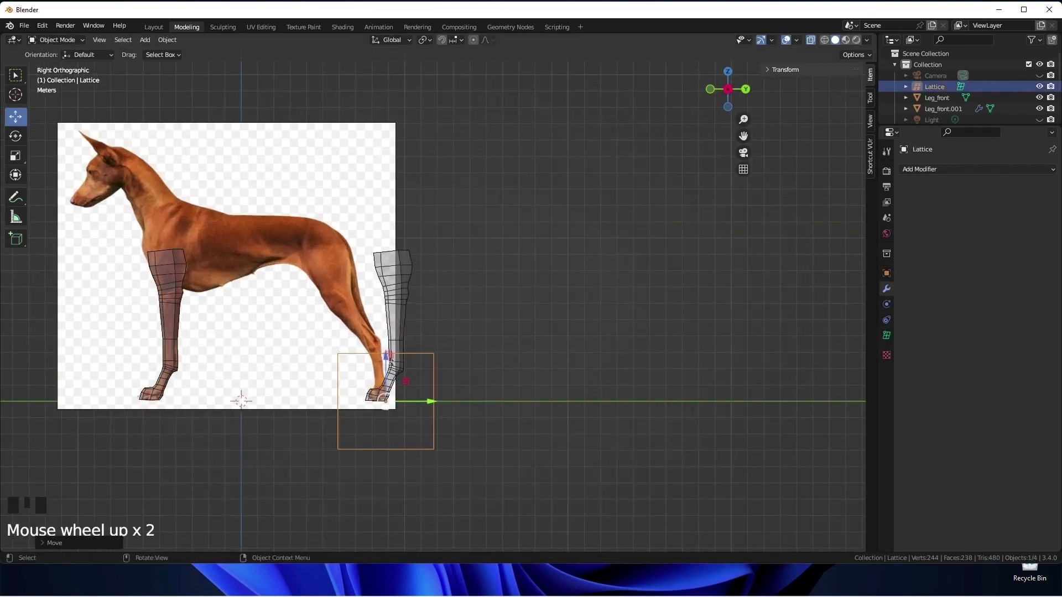
left_click_drag(386, 403, 386, 345)
Narrow the lattice along Y, stretch it along Z and raise it so it encloses the whole leg copy.
key("s")
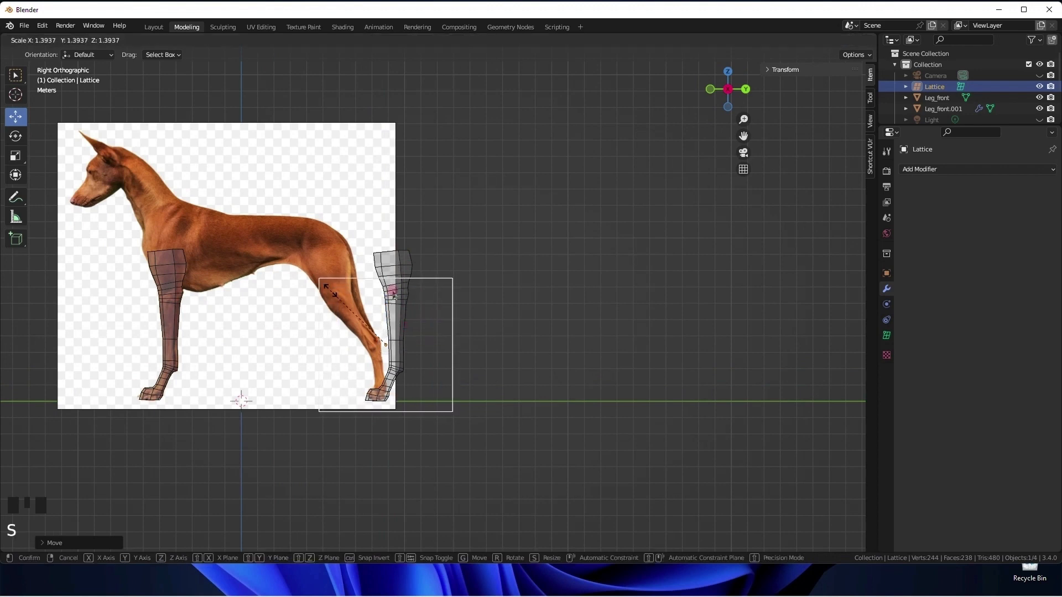
left_click(407, 287)
left_click(15, 155)
left_click(427, 344)
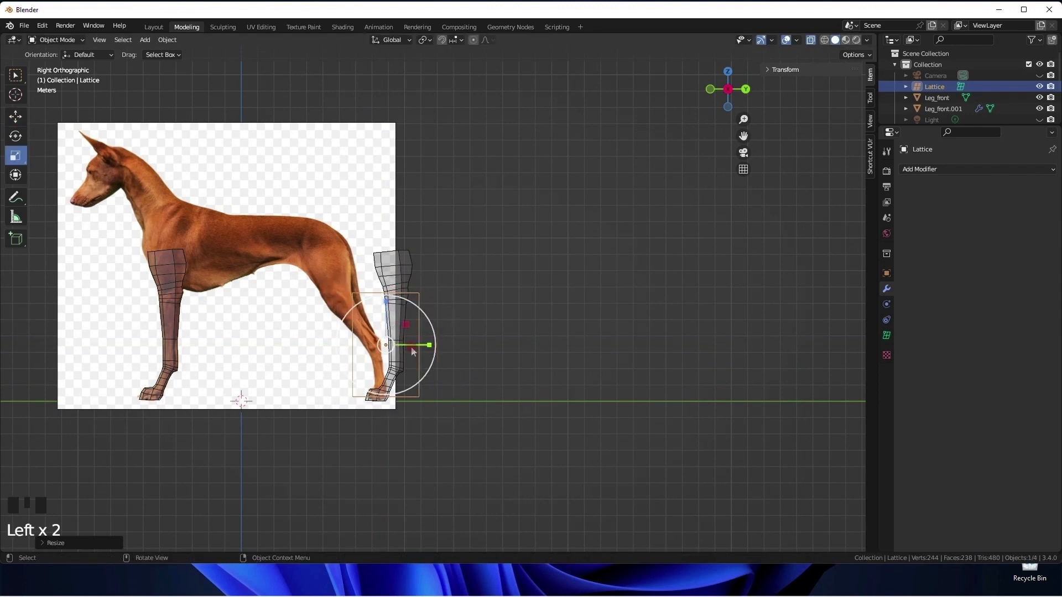
left_click_drag(386, 299, 385, 268)
left_click(15, 117)
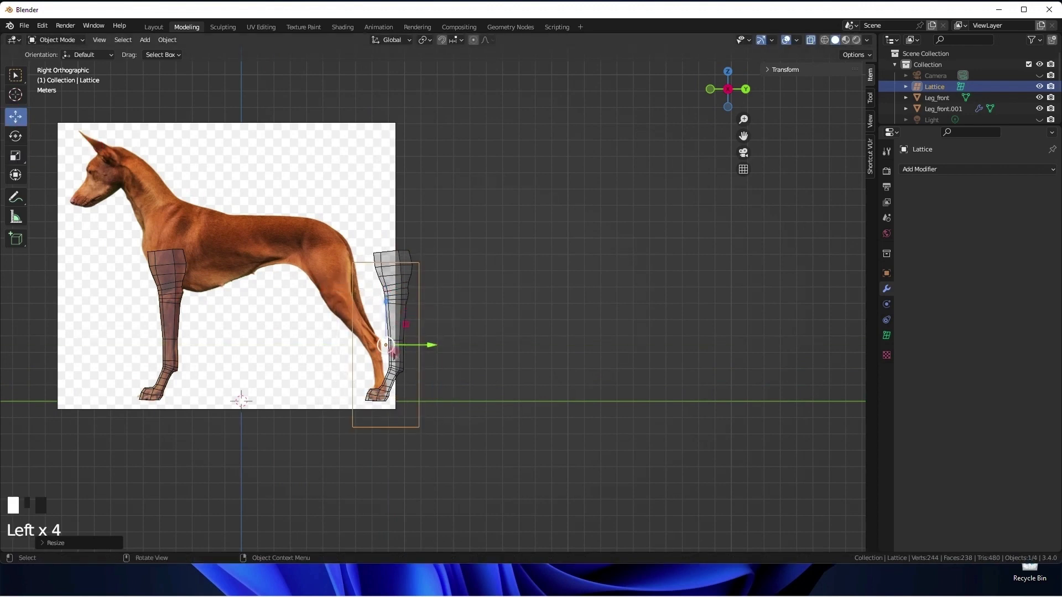
left_click_drag(387, 348, 391, 327)
scroll(393, 328, "up", 2)
middle_click_drag(515, 334, 603, 335, "shift")
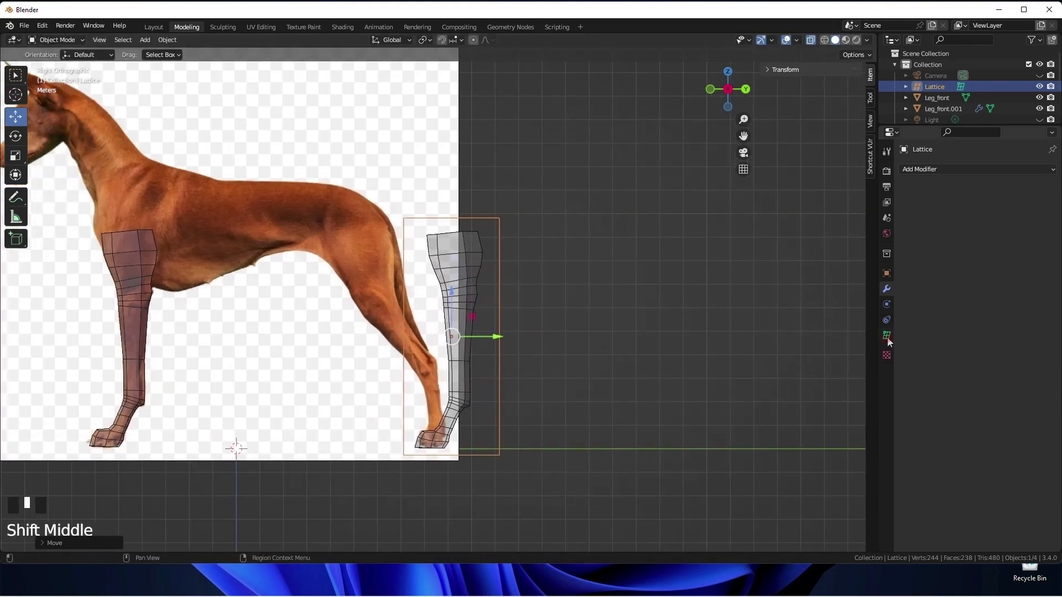
Add a Lattice modifier to the leg copy with the Lattice object as its target.
left_click(886, 336)
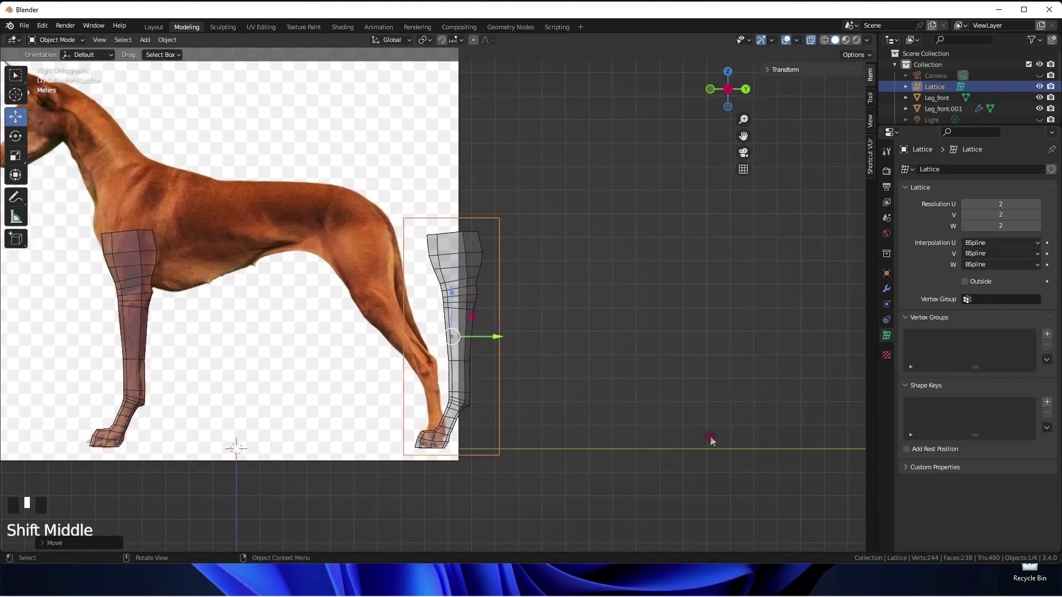
triple_click(483, 319)
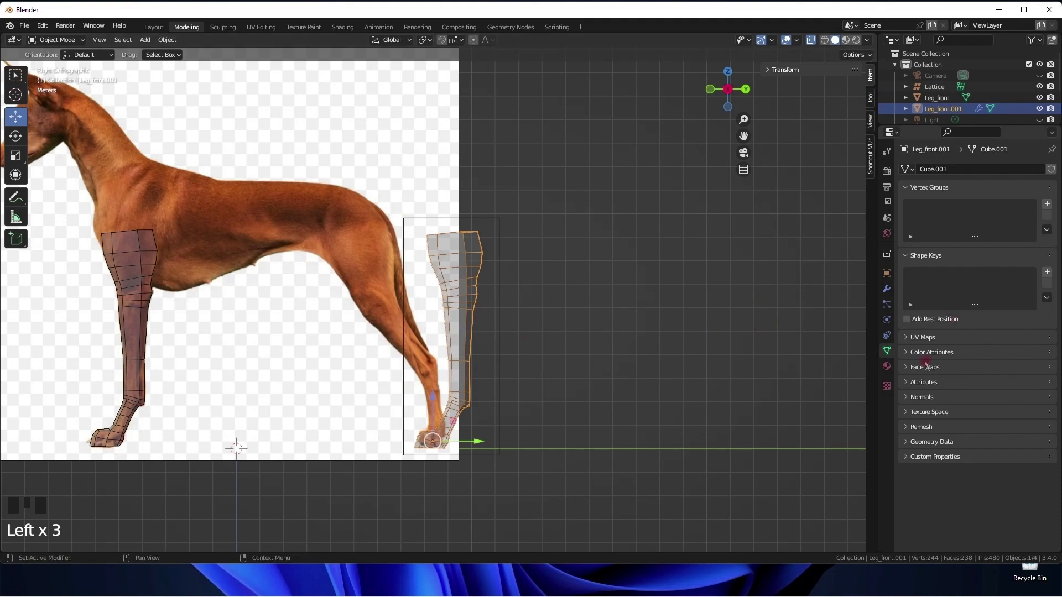
left_click(886, 288)
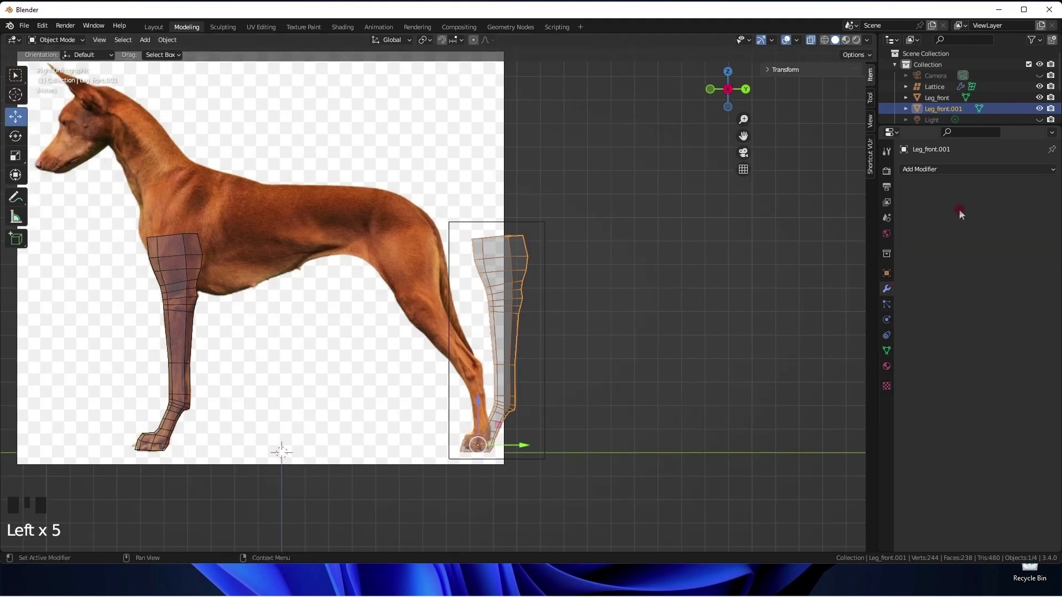
left_click(977, 170)
left_click(921, 273)
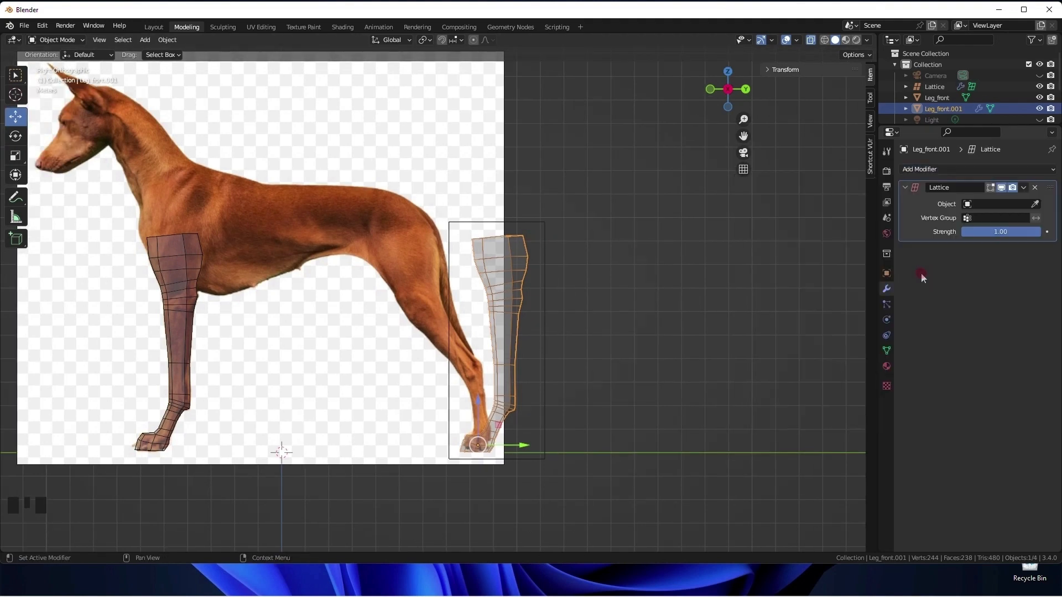
left_click(535, 222)
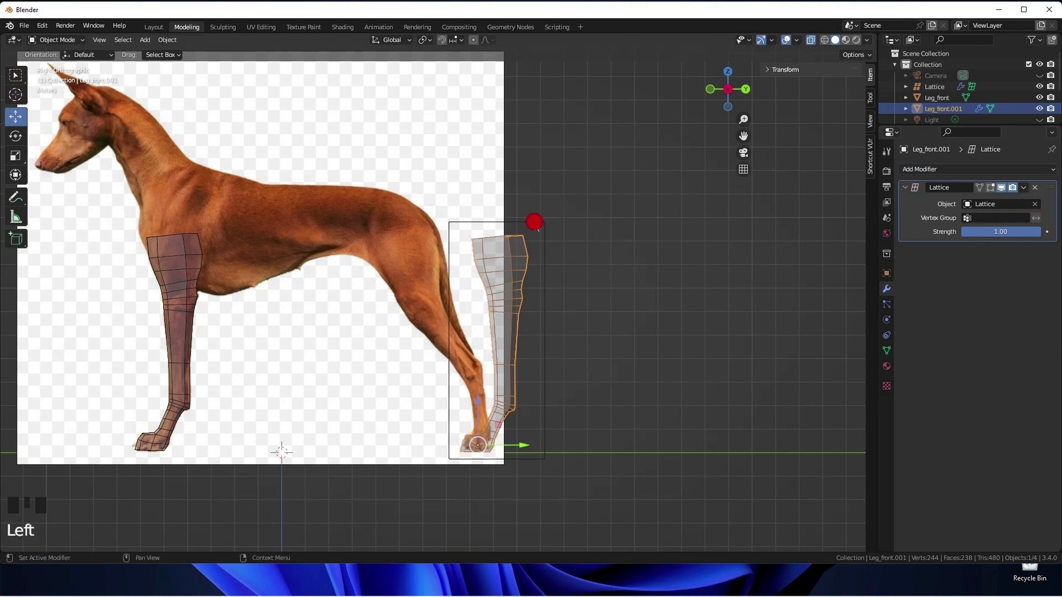
Leave the leg copy's mesh editing, select the lattice and open it in Edit Mode.
left_click(546, 240)
key("Tab")
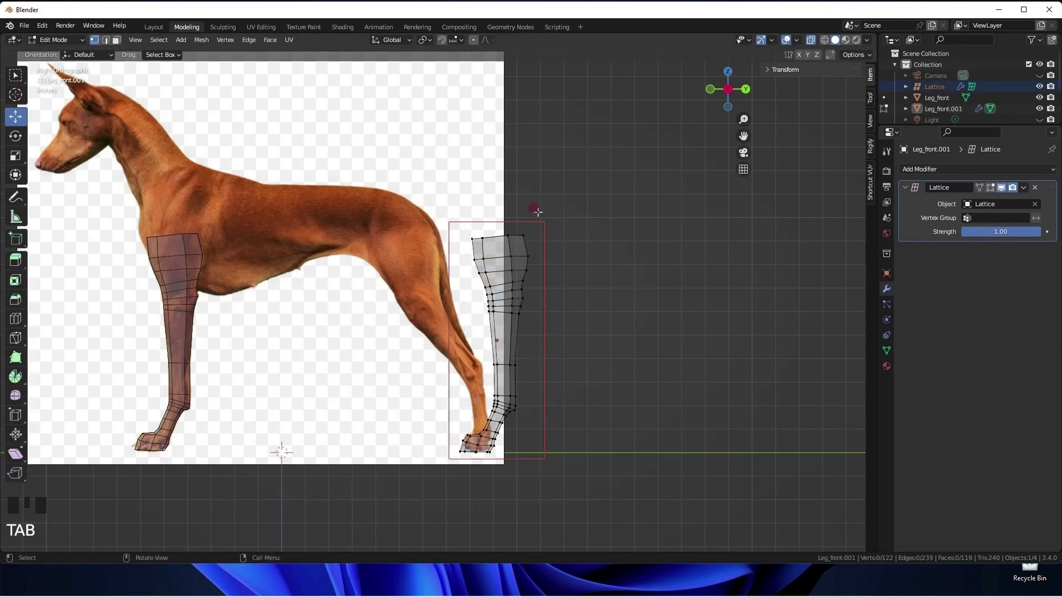
key("Tab")
key("Tab")
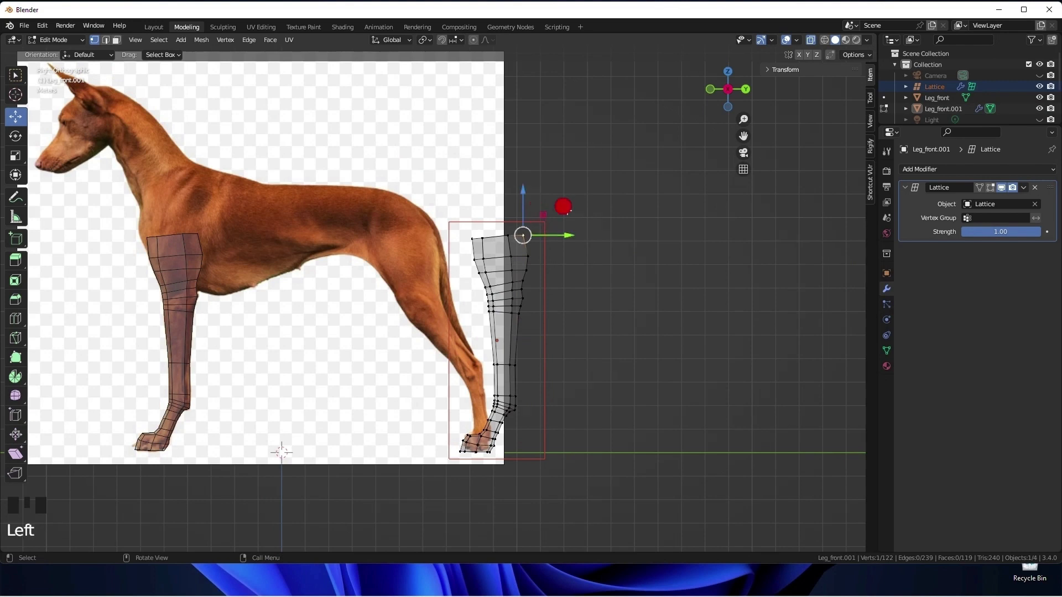
left_click(545, 218)
left_click(547, 219)
key("Tab")
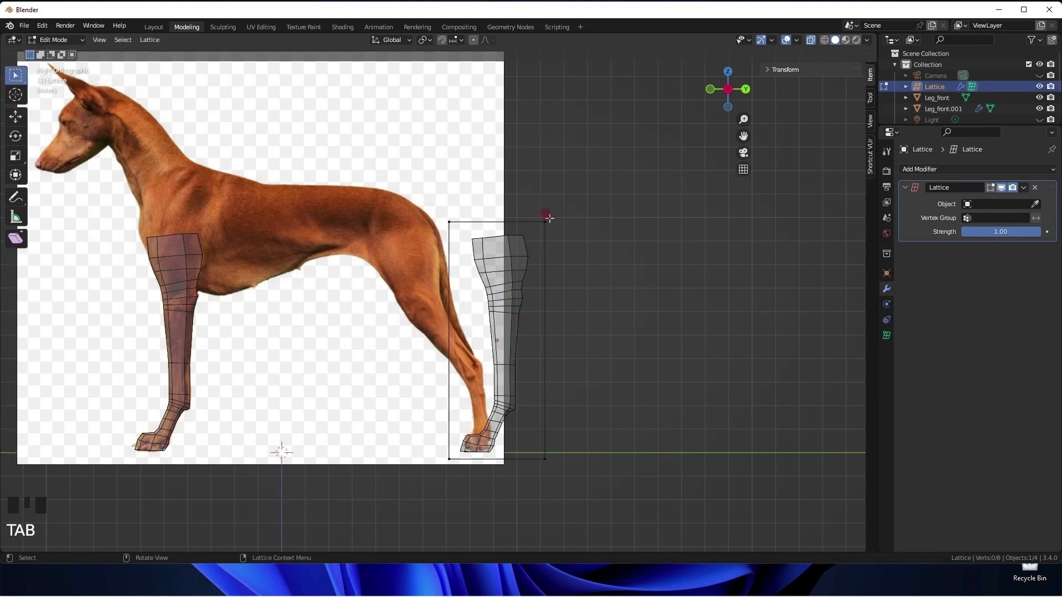
Move the lattice's rear top points slightly upward.
left_click(15, 116)
left_click(544, 222)
left_click_drag(545, 221, 545, 191)
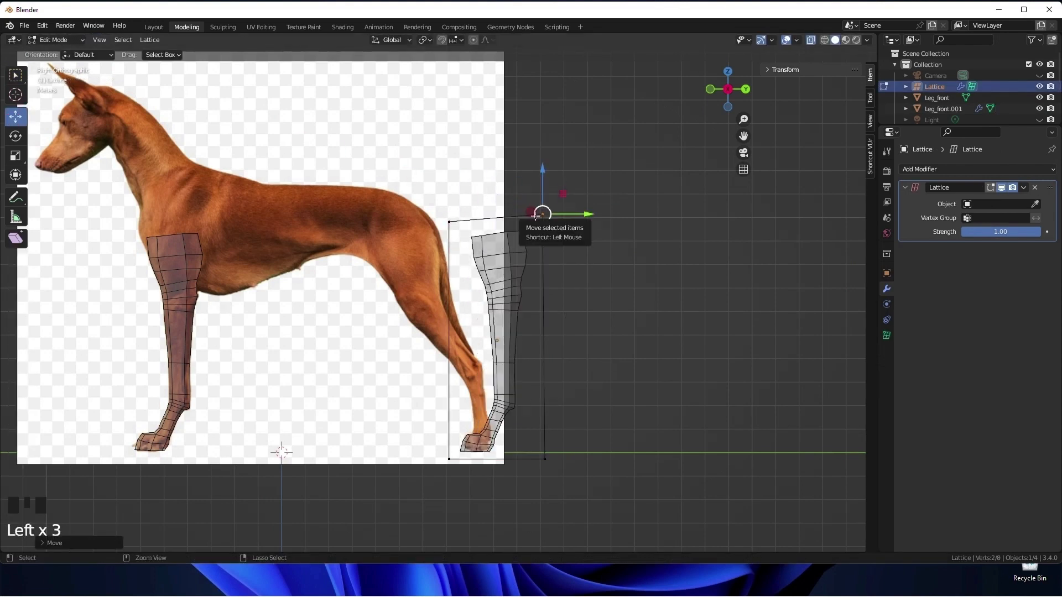
Undo the last move of the lattice's rear top points, clear the selection and open the lattice's data properties.
key("ctrl+z")
scroll(419, 277, "up", 2)
scroll(529, 243, "down", 2)
middle_click_drag(564, 235, 552, 241, "shift")
left_click(597, 251)
left_click(887, 335)
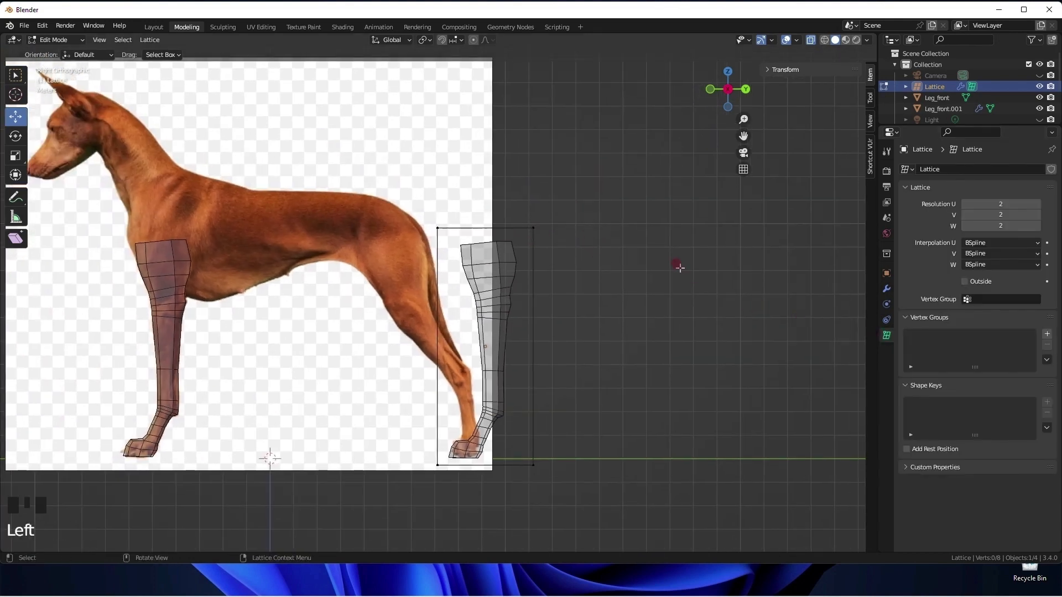
Leave lattice editing and set the lattice's W resolution to 4.
key("Tab")
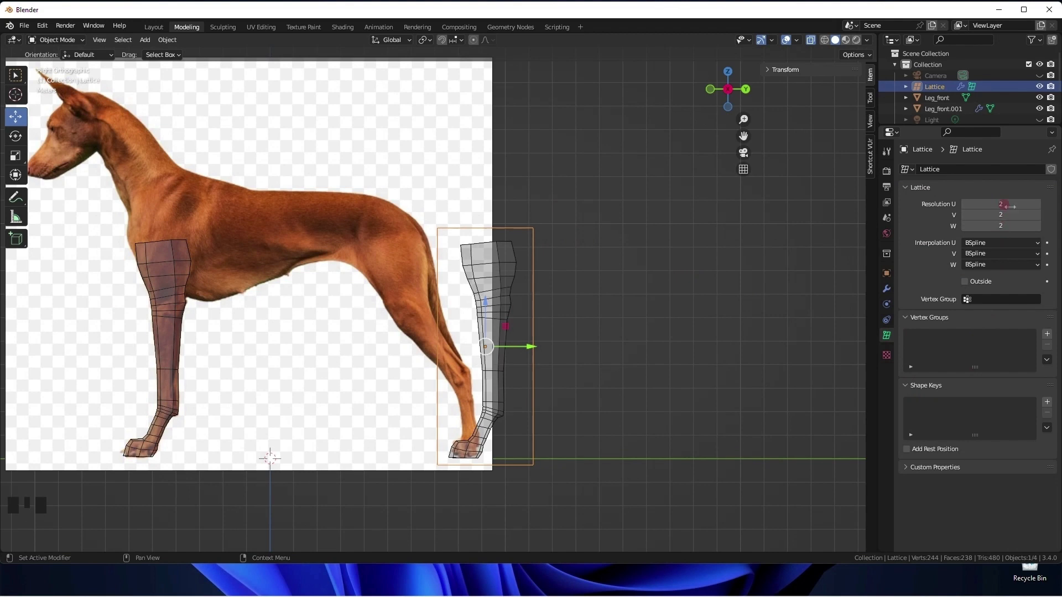
left_click_drag(1001, 204, 1005, 227)
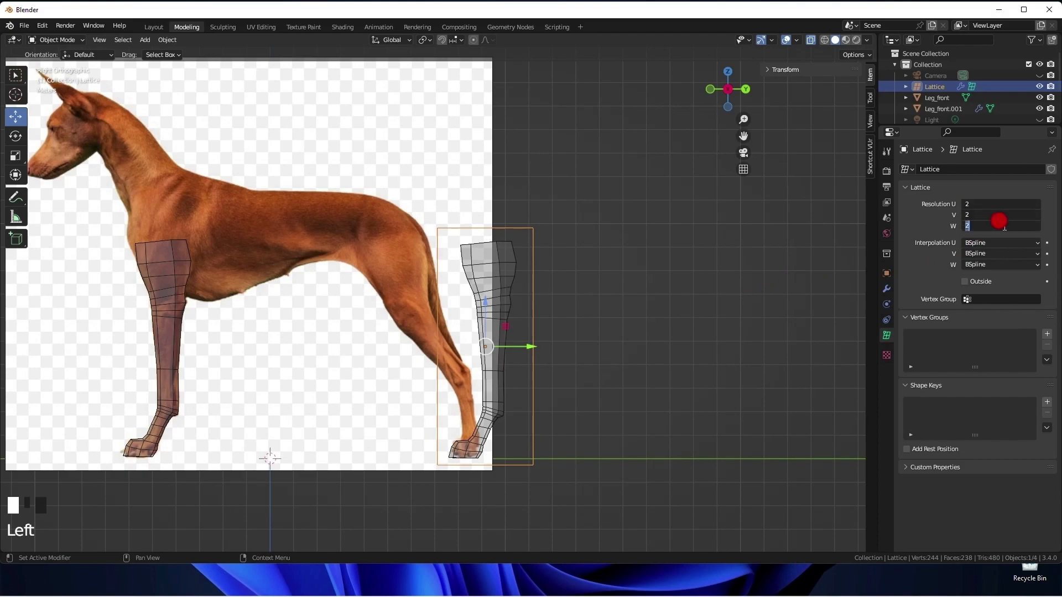
key("Return")
middle_click_drag(601, 335, 698, 326)
middle_click_drag(403, 371, 306, 334)
key("KP_3")
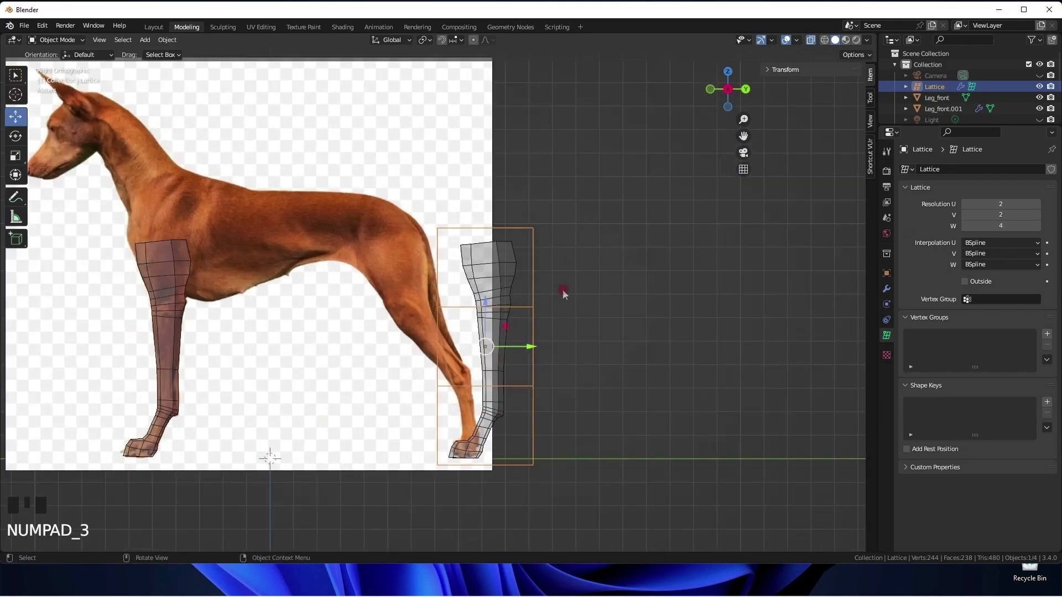
Try to shift the lattice's upper rows forward toward the hind leg in Edit Mode.
key("Tab")
scroll(559, 227, "up", 2)
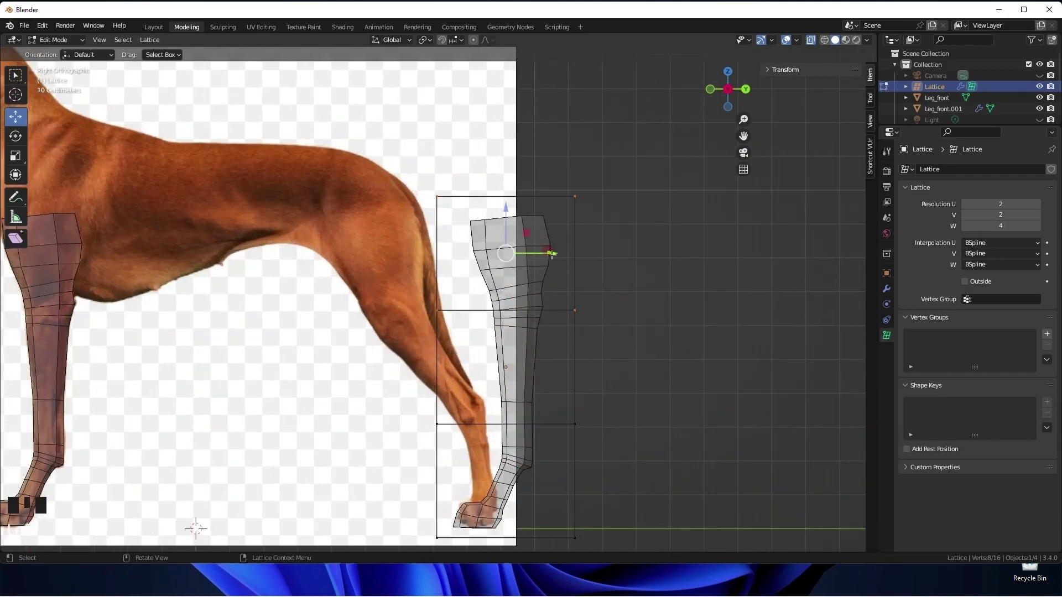
scroll(505, 253, "down", 2)
left_click_drag(360, 177, 683, 444)
left_click_drag(515, 299, 481, 300)
key("ctrl+z")
Set the lattice's W resolution to 6.
left_click(986, 223)
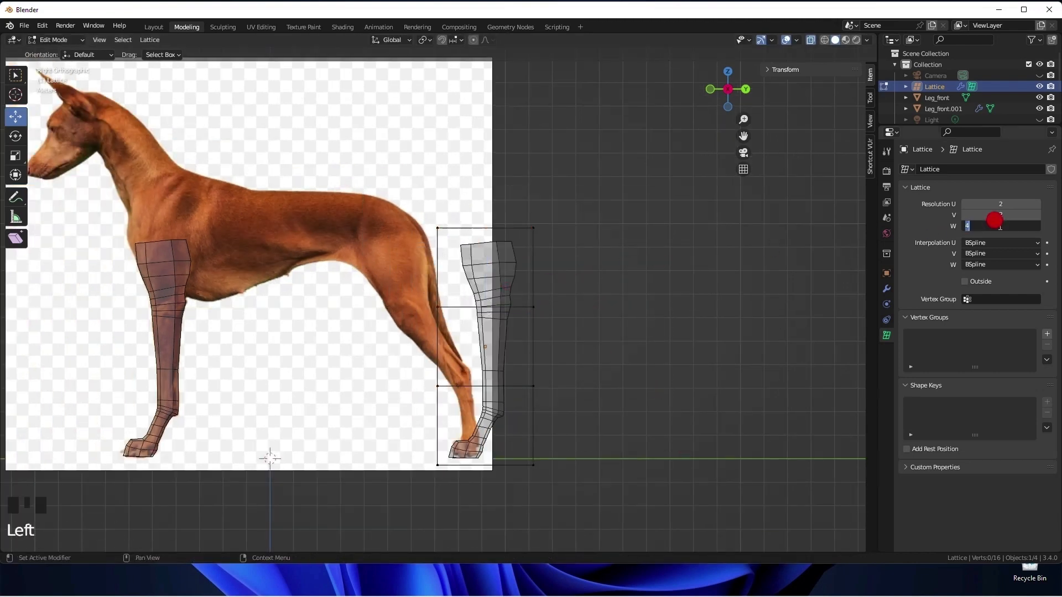
type("6")
left_click(935, 285)
Shift the lattice's rows individually along Y so the leg copy bends along the reference hind leg.
left_click_drag(386, 190, 579, 397)
left_click_drag(519, 302, 483, 295)
left_click_drag(418, 397, 508, 416)
left_click_drag(484, 466, 494, 465)
scroll(592, 470, "up", 2)
middle_click_drag(592, 448, 598, 320, "shift")
key("ctrl+z")
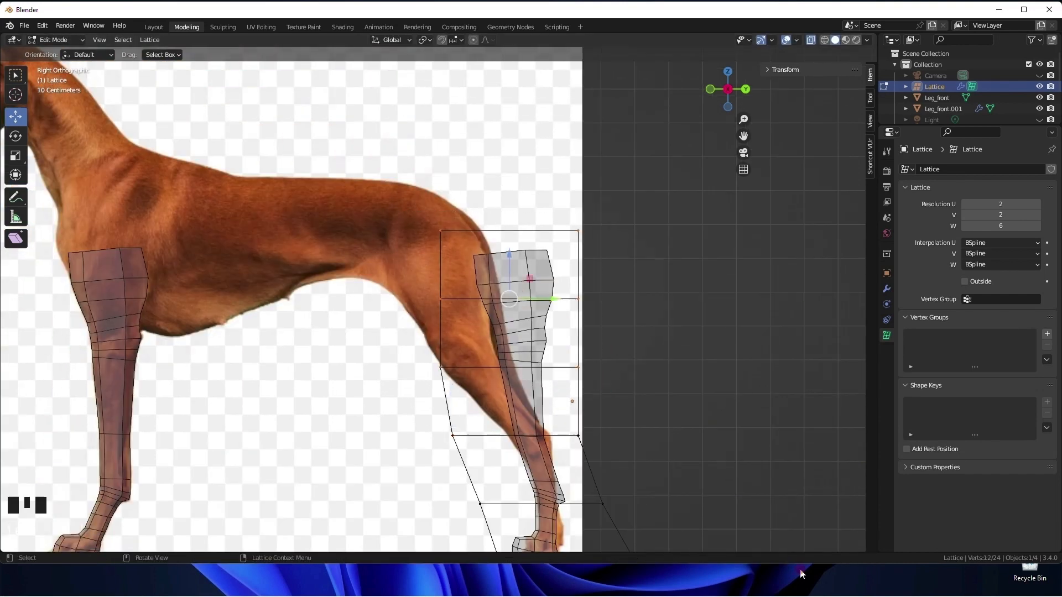
Tilt the lattice's three upper rows and move them forward over the reference thigh.
left_click_drag(478, 325, 486, 328)
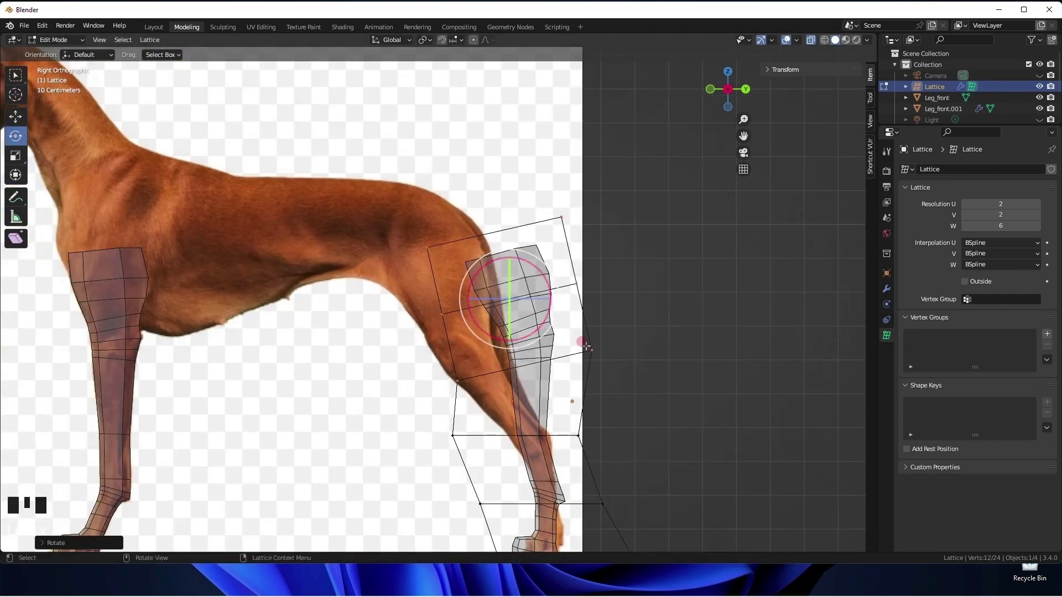
scroll(631, 355, "down", 2)
middle_click_drag(607, 349, 605, 293, "shift")
left_click(16, 117)
scroll(514, 202, "up", 3)
left_click_drag(514, 203, 448, 232)
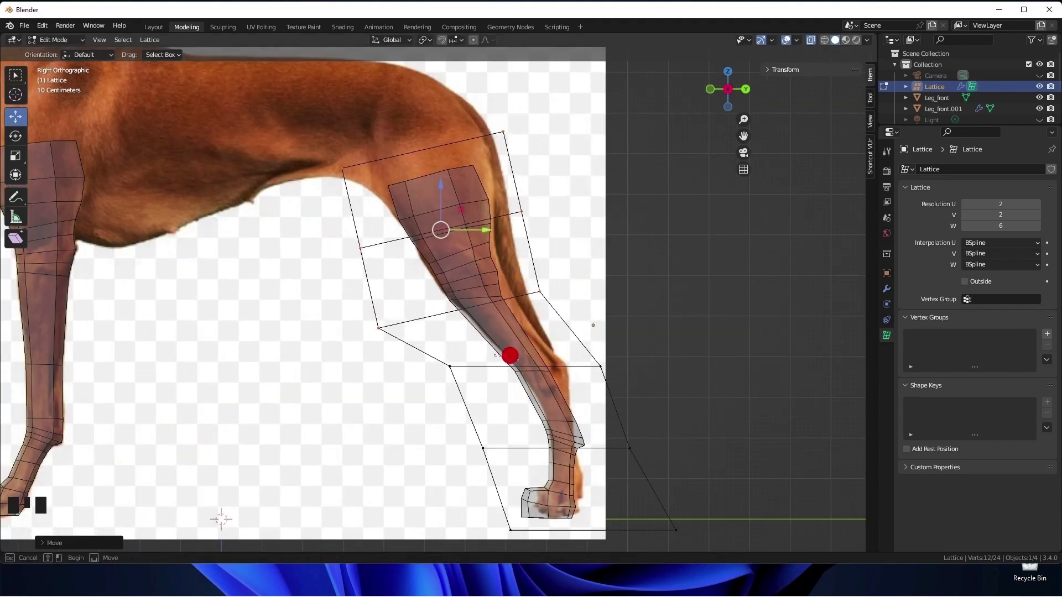
Rotate and reposition the lattice's fourth row so it slopes across the lower leg just above the hock.
left_click_drag(511, 356, 654, 389)
key("r")
left_click(569, 337)
mouse_move(534, 365)
left_mouse_down()
mouse_move(555, 364)
mouse_move(545, 368)
left_mouse_up()
Spread the lattice's top front and rear points outward to widen the top of the thigh.
middle_click_drag(487, 282, 511, 331, "shift")
left_click_drag(345, 183, 569, 249)
left_click_drag(367, 216, 345, 222)
left_click_drag(542, 169, 518, 191)
left_click_drag(527, 181, 563, 171)
left_click(634, 334)
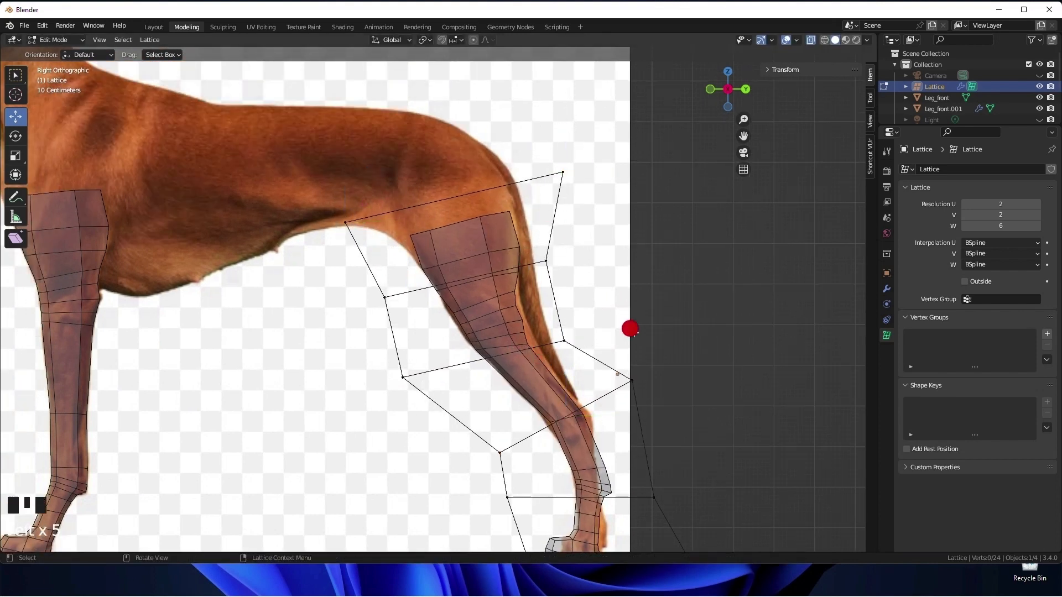
Adjust the front and rear points of the lattice's third row outward, lowering the front and raising the rear.
left_click_drag(568, 339, 583, 332)
left_click_drag(382, 363, 417, 390)
left_click_drag(400, 380, 381, 382)
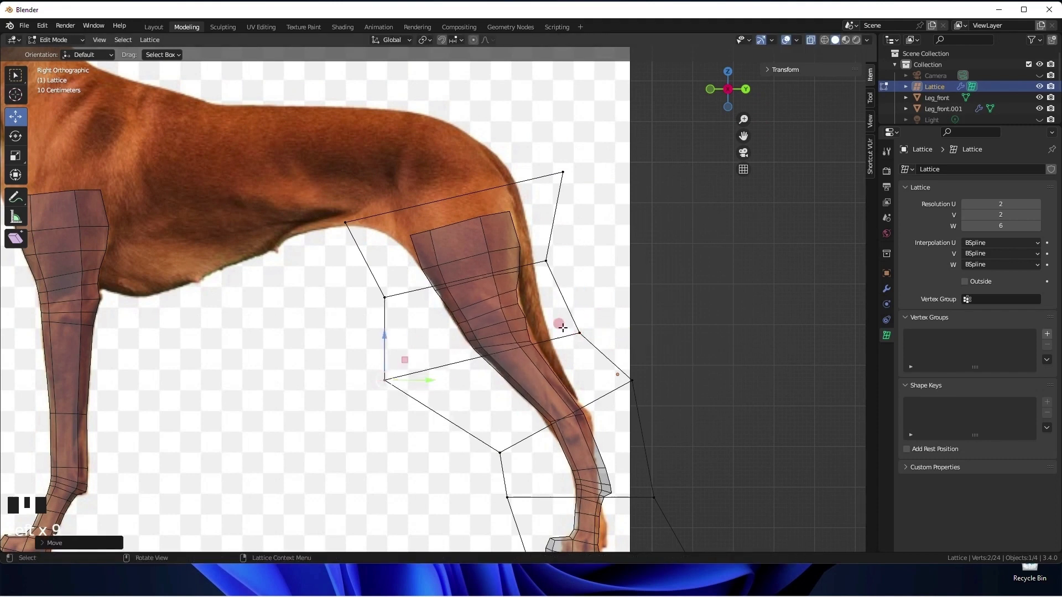
left_click_drag(564, 323, 593, 342)
left_click_drag(585, 332, 590, 326)
left_click_drag(411, 401, 375, 370)
left_click_drag(392, 385, 402, 405)
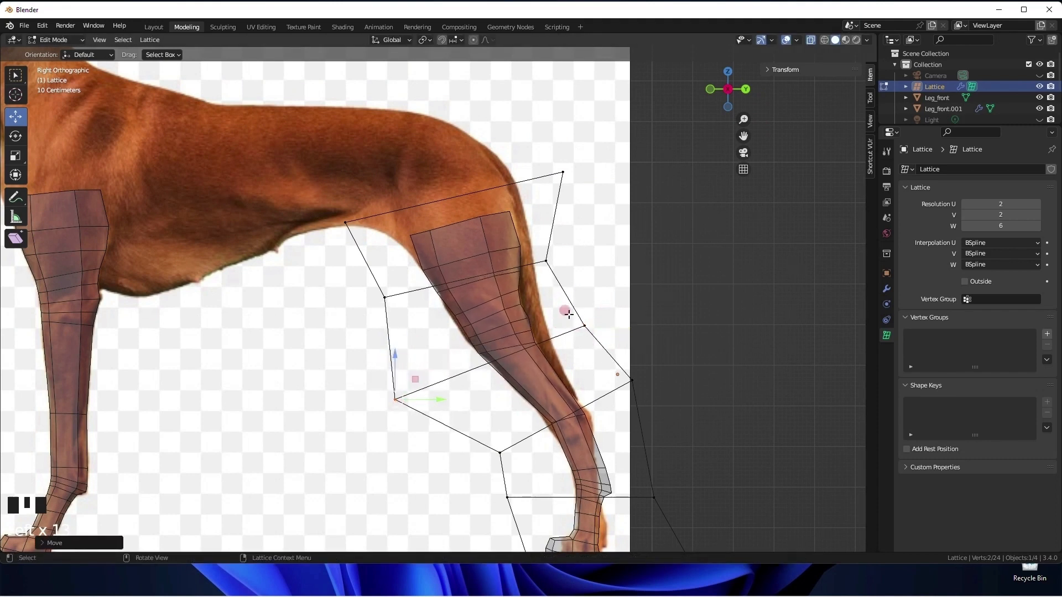
left_click_drag(566, 312, 595, 337)
left_click_drag(583, 325, 589, 323)
Pull the lattice's top front point further forward and check the deformed leg from an angle.
left_click_drag(346, 224, 314, 219)
scroll(406, 343, "down", 3)
middle_click_drag(411, 347, 397, 348)
left_click(592, 336)
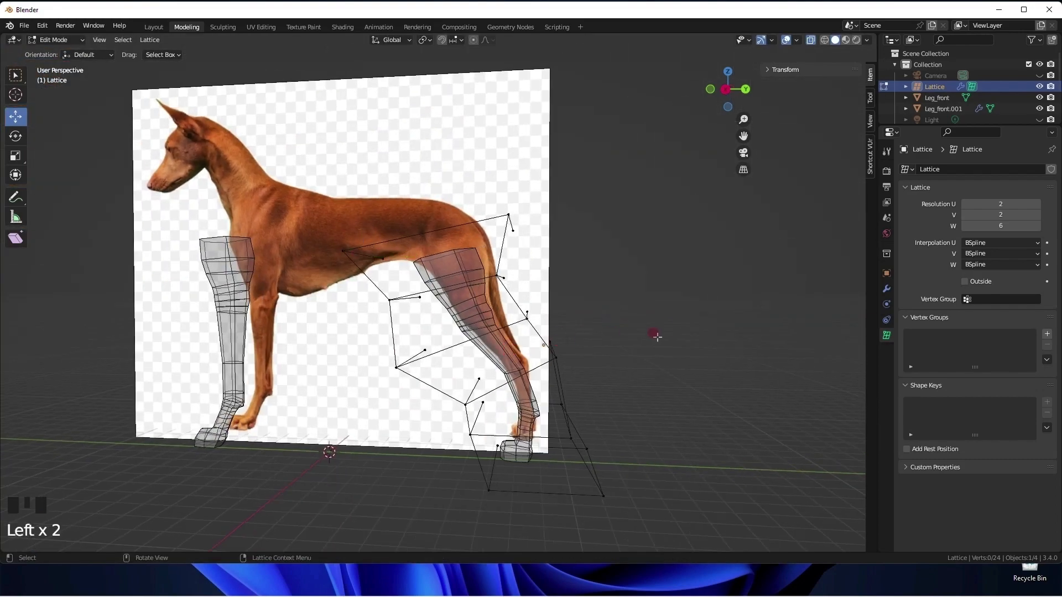
key("Tab")
middle_click_drag(524, 353, 648, 359)
Try to move the rear points of the lattice's fifth row slightly along Y.
left_click(483, 412)
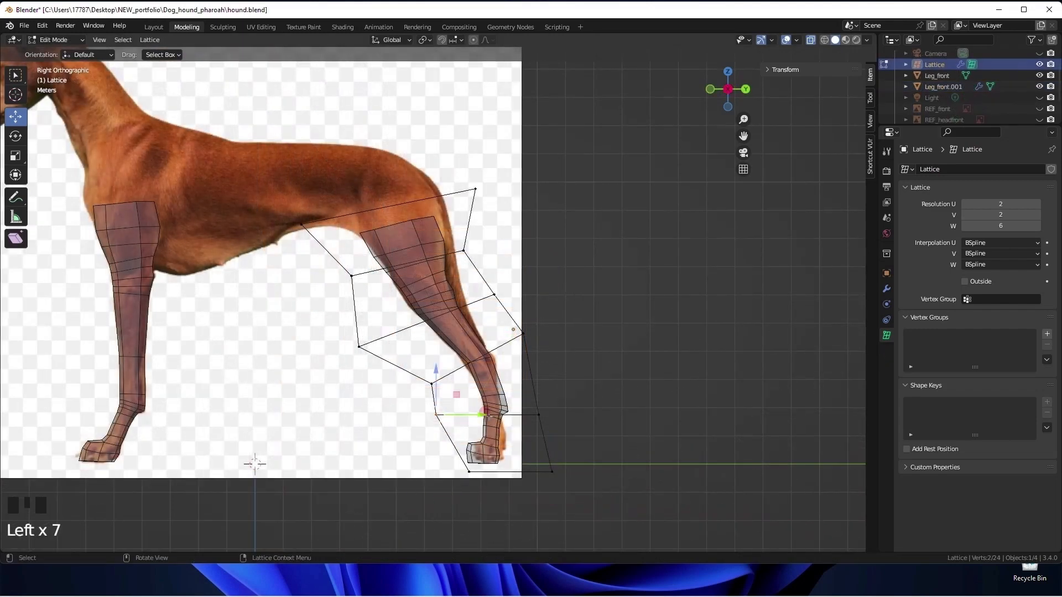
left_click_drag(553, 414, 690, 418)
key("ctrl+z")
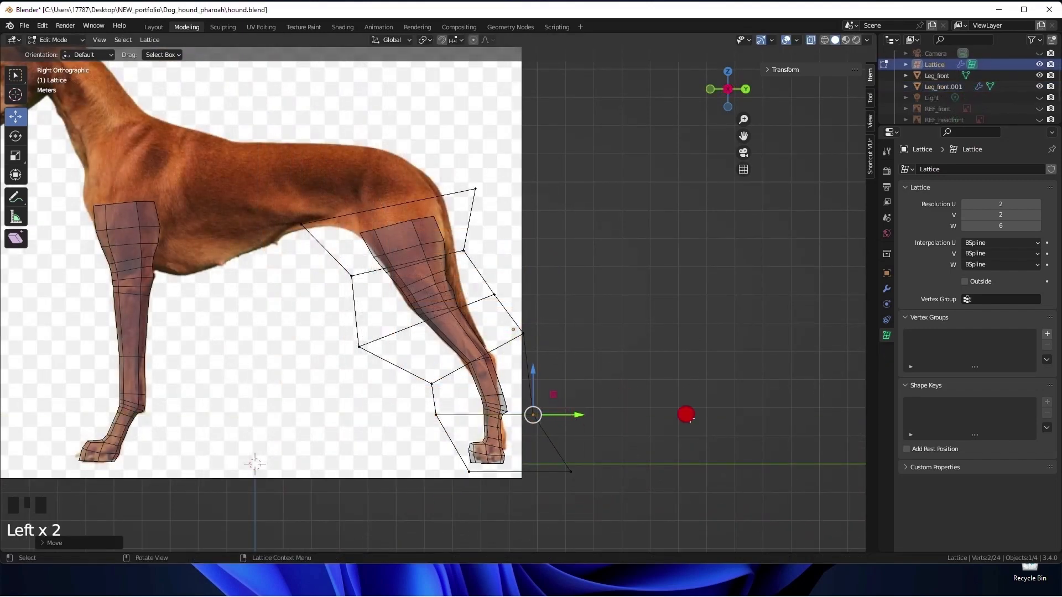
Undo the lattice's deletion and apply the Lattice modifier on the hind leg copy.
key("Tab")
middle_click_drag(499, 326, 774, 346)
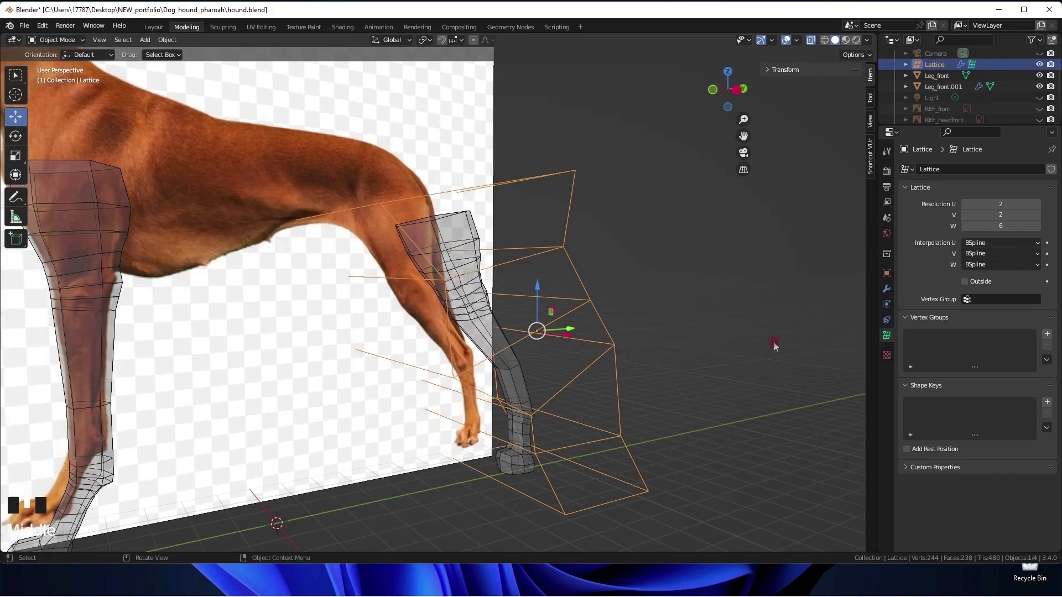
key("ctrl+z")
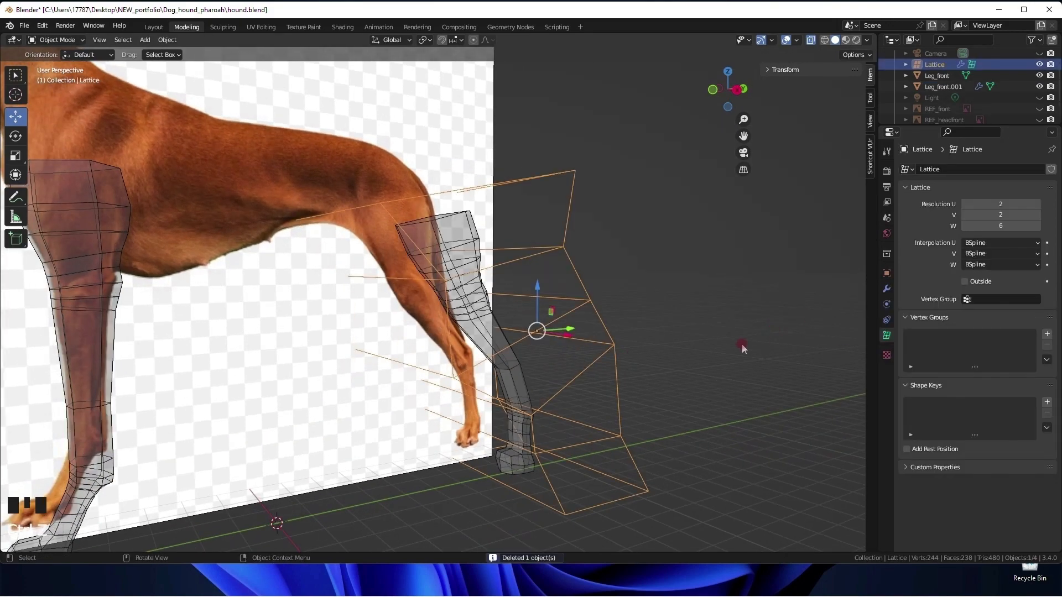
left_click(499, 336)
left_click(886, 289)
middle_click_drag(698, 327, 678, 294)
left_click(1023, 187)
left_click(1012, 202)
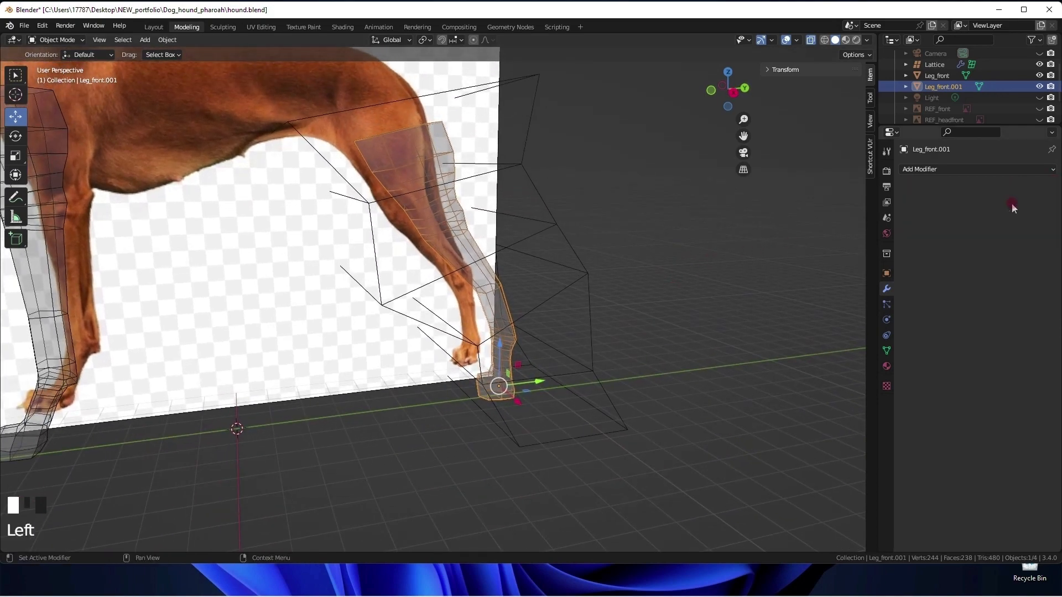
Delete the lattice object.
left_click(576, 248)
key("Delete")
middle_click_drag(582, 324, 595, 306)
key("ctrl+z")
key("Delete")
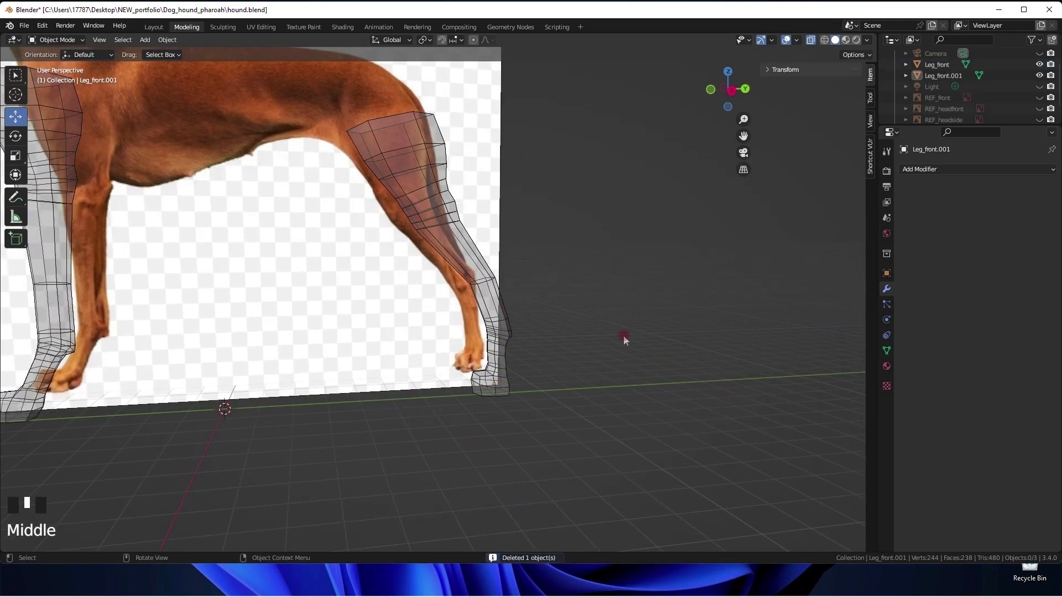
Select the hind leg copy and open its mesh in Edit Mode in the right side view.
left_click(543, 341)
key("KP_3")
scroll(531, 322, "up", 2)
middle_click_drag(531, 322, 596, 336, "shift")
left_click(597, 336)
left_click(518, 369)
left_click(519, 369)
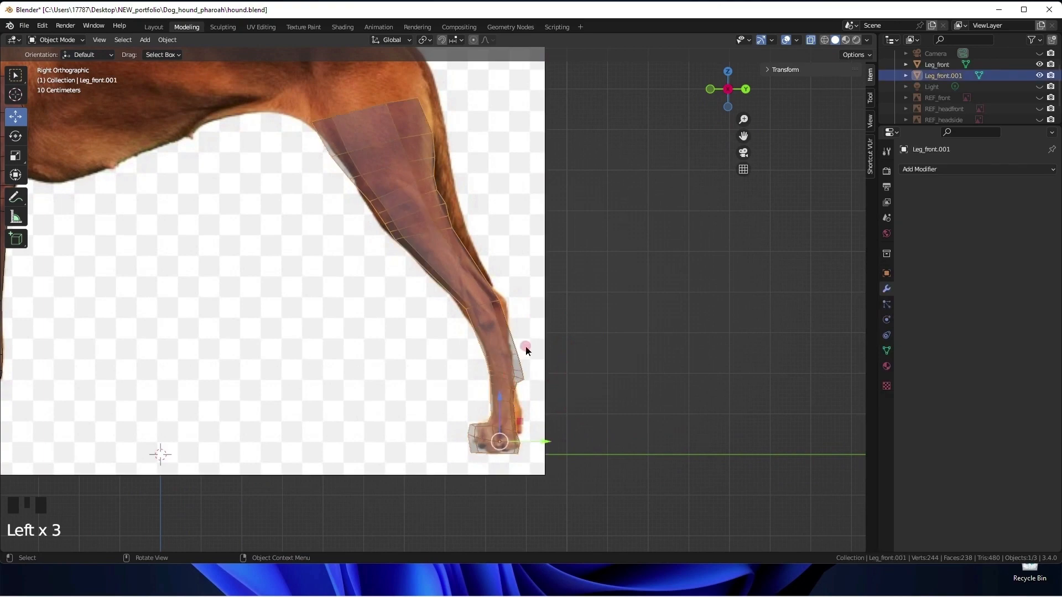
middle_click_drag(526, 350, 514, 276, "shift")
scroll(656, 339, "up", 4)
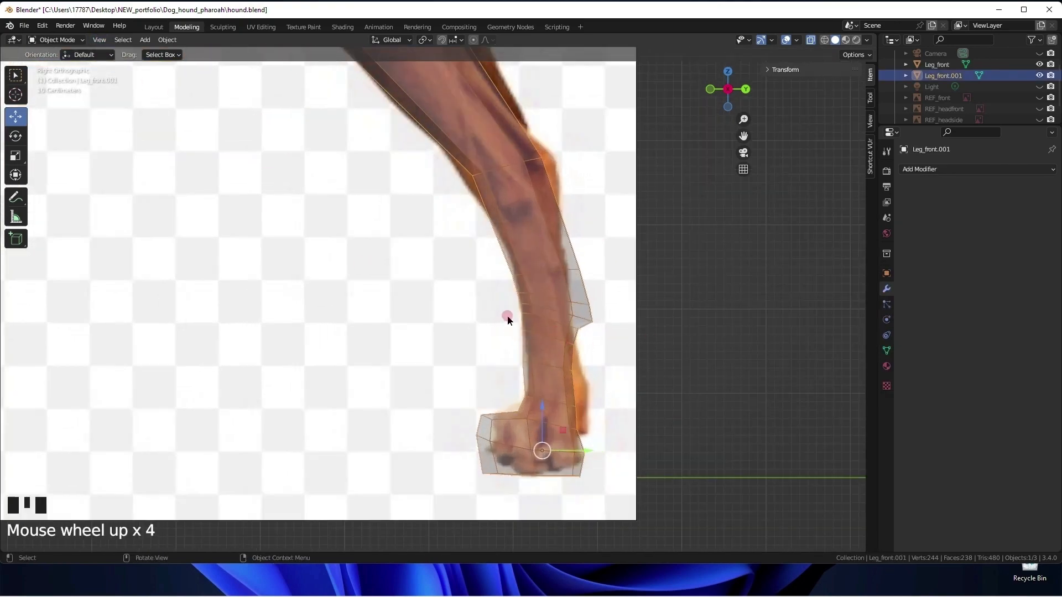
middle_click_drag(507, 320, 567, 354)
key("Tab")
scroll(568, 357, "down", 2)
key("KP_3")
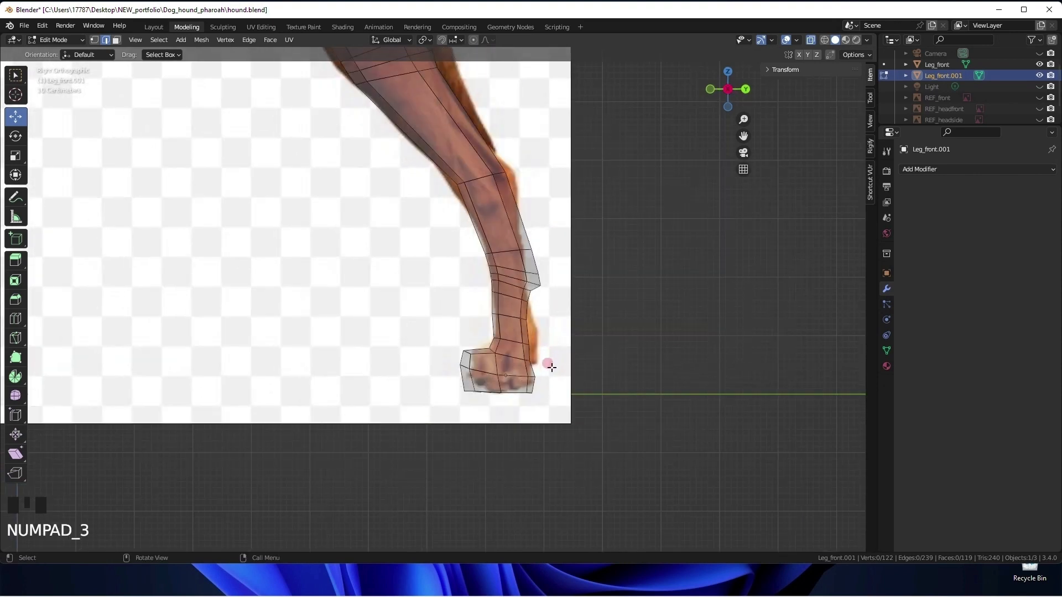
middle_click_drag(545, 361, 482, 375, "shift")
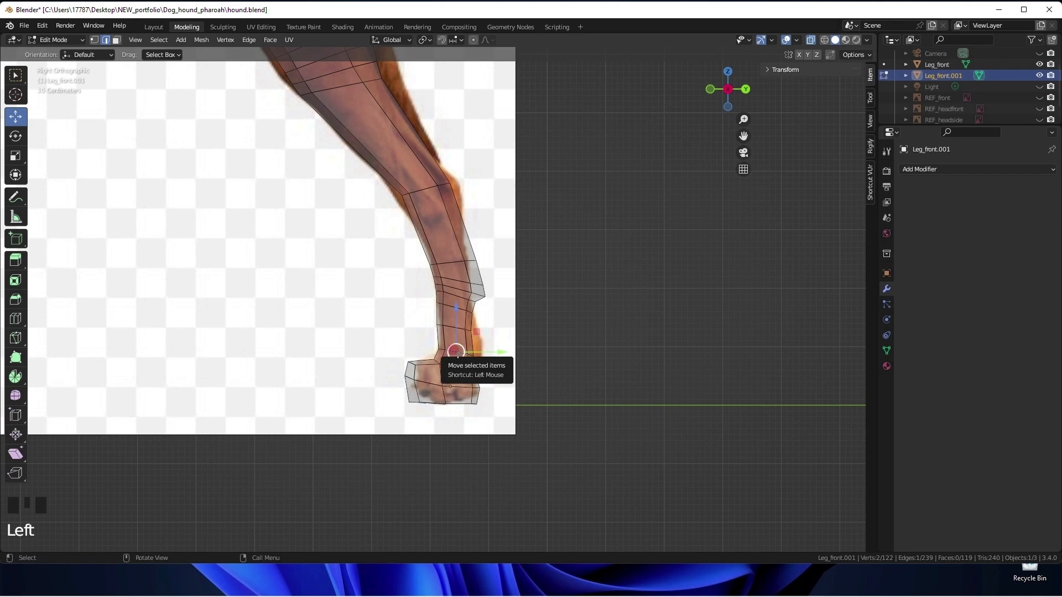
key("1")
scroll(480, 384, "up", 1)
left_click_drag(506, 432, 438, 383)
left_click_drag(422, 343, 508, 388)
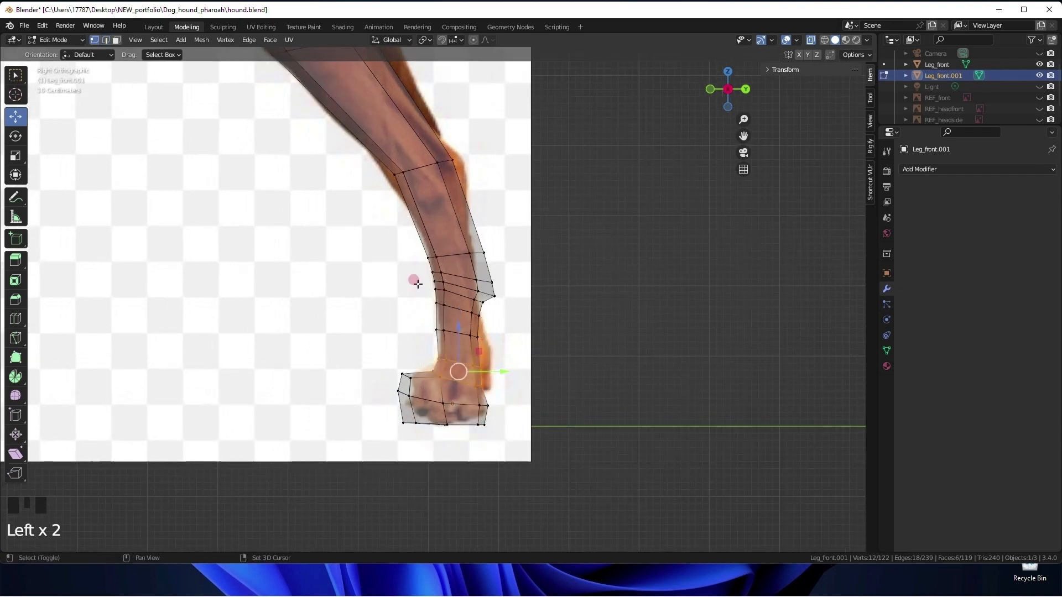
Dissolve the edge loop around the lower leg between the heel bump and the paw.
key("w")
left_click(454, 329)
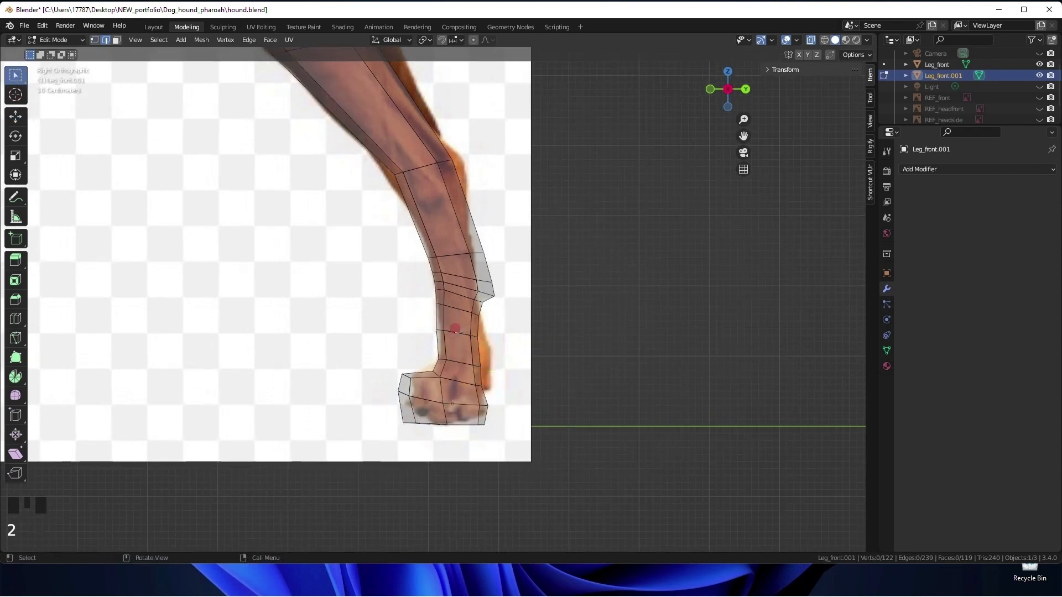
middle_click_drag(455, 329, 454, 339)
left_click(455, 346, "ctrl+alt")
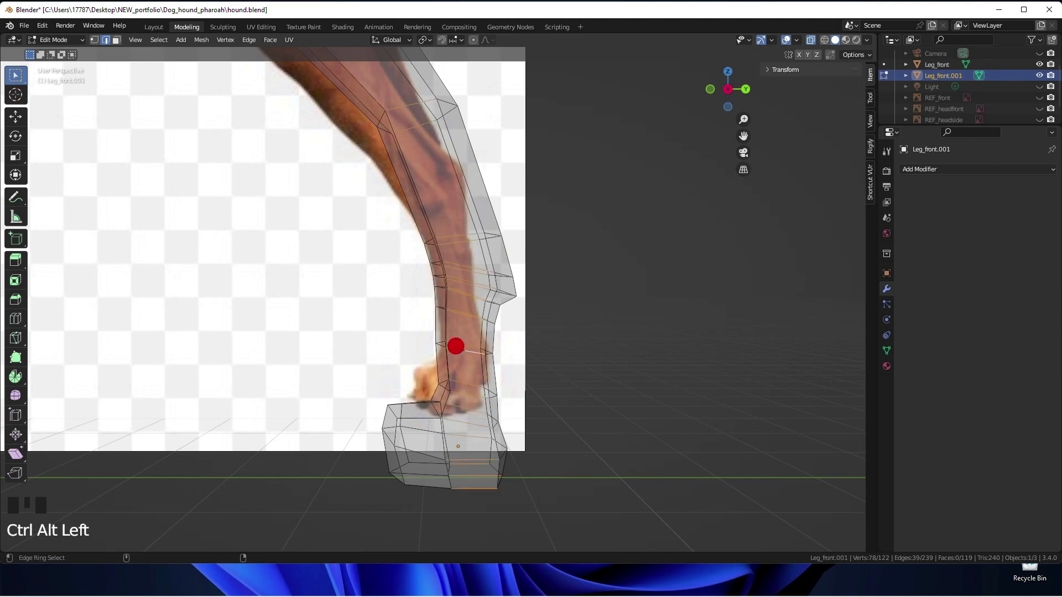
left_click(491, 350)
middle_click_drag(483, 349, 484, 353)
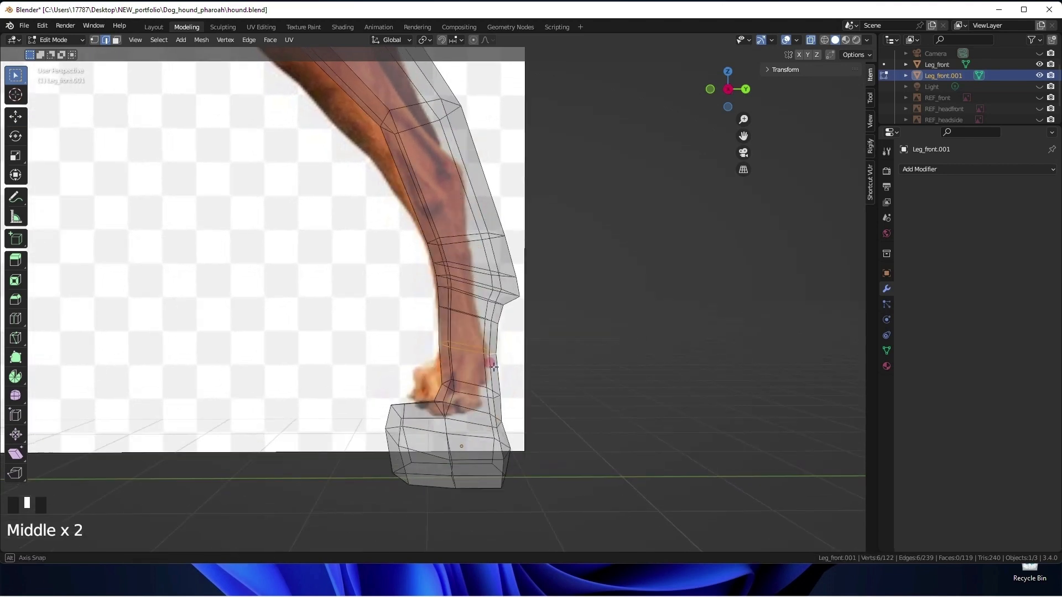
key("Delete")
left_click(485, 354)
key("KP_3")
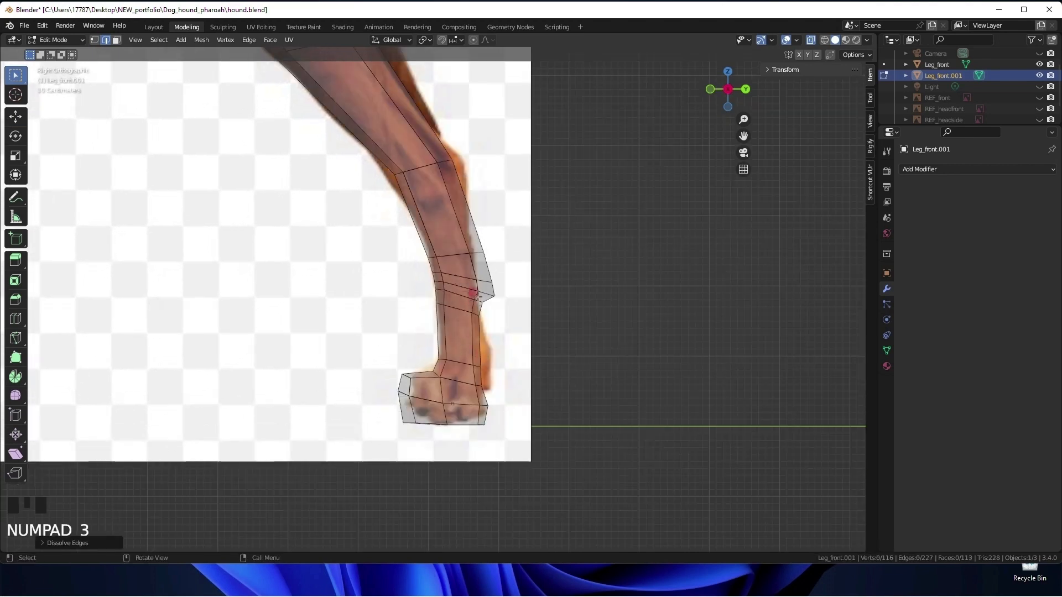
Dissolve two of the closely spaced edge loops around the bump on the back of the lower leg.
middle_click_drag(478, 297, 481, 315, "shift")
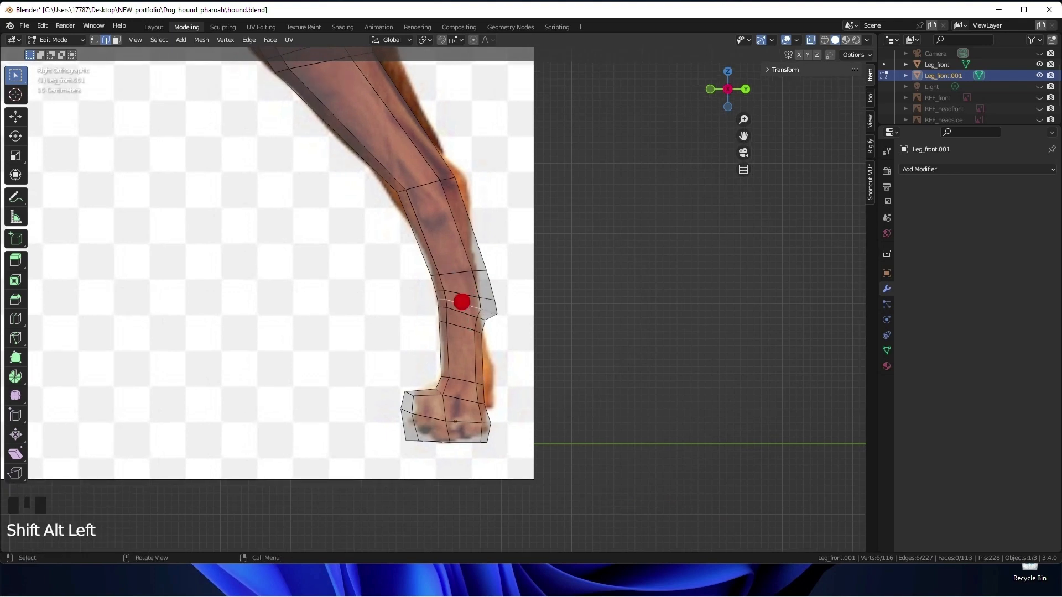
key("Delete")
left_click(467, 306)
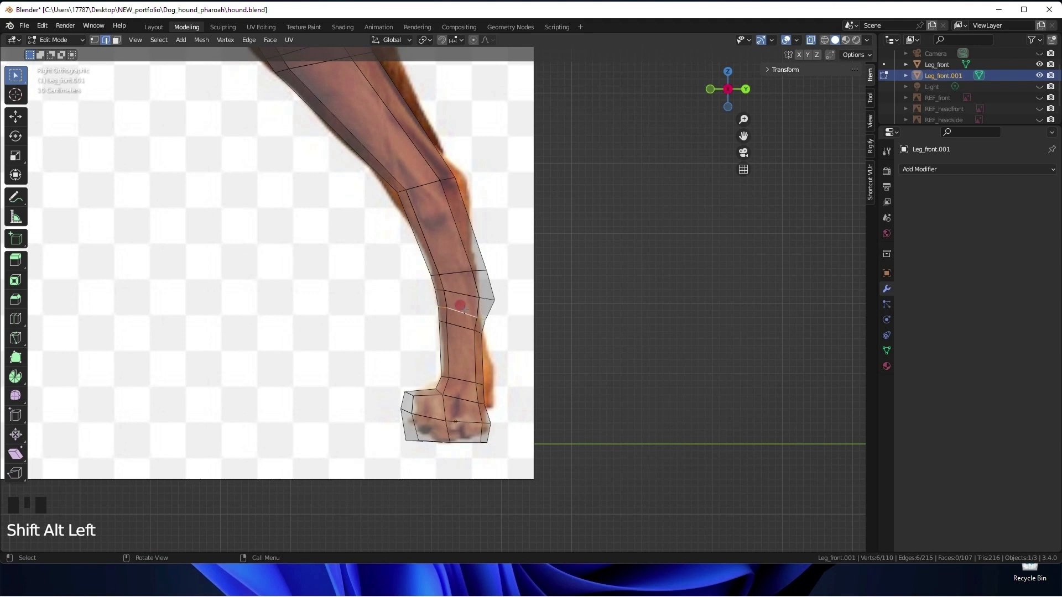
key("Delete")
left_click(461, 305)
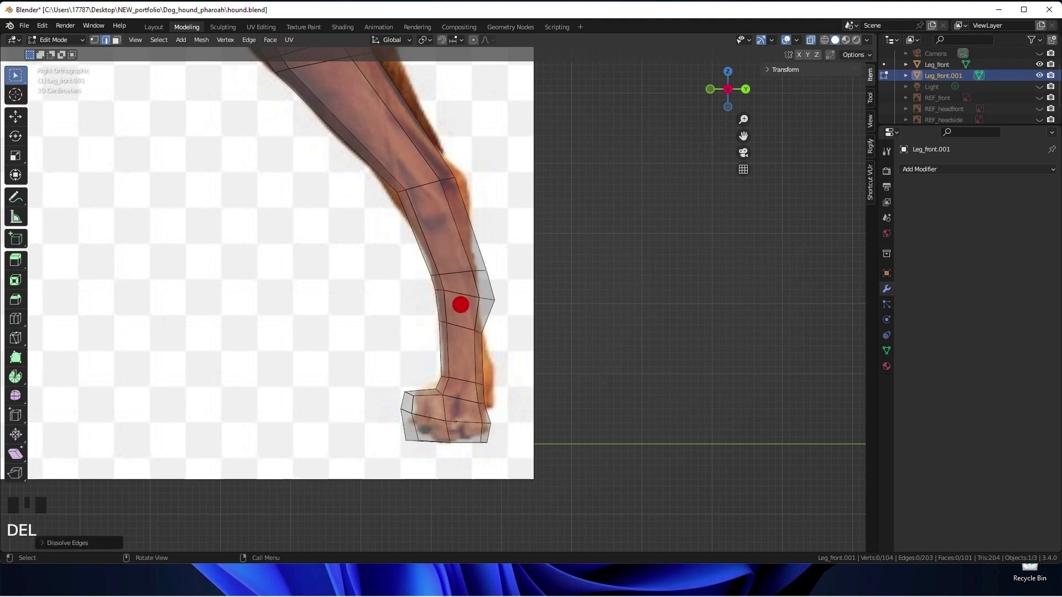
Rotate the lowest edge loop of the knee cluster so it crosses the leg diagonally and reposition it.
middle_click_drag(457, 331, 492, 431, "shift")
scroll(453, 378, "up", 4)
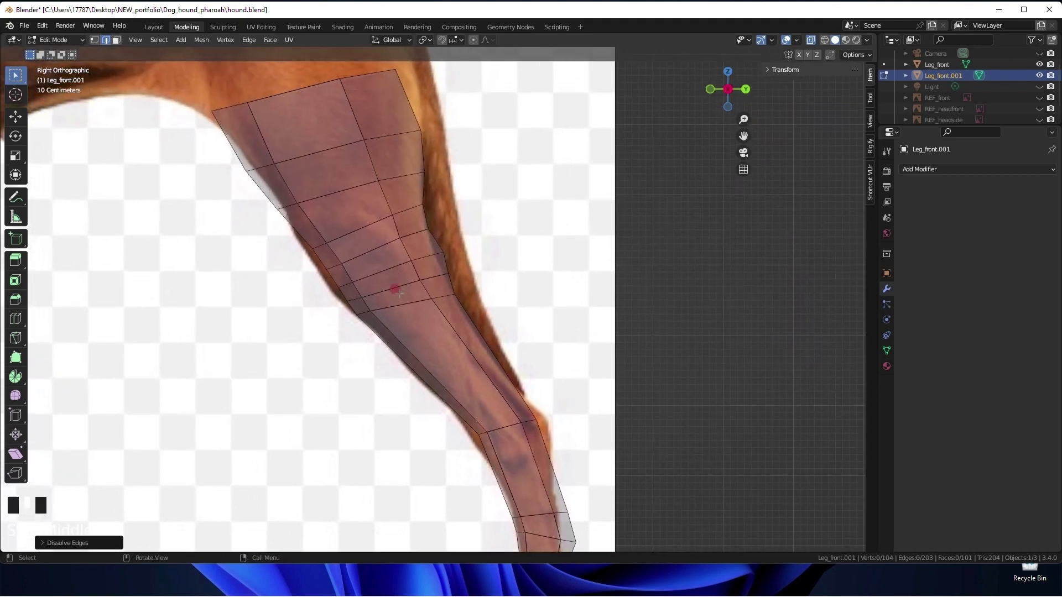
left_click(15, 135)
left_click_drag(414, 302, 376, 333)
left_click(16, 117)
left_click_drag(403, 266, 421, 297)
left_click(420, 294)
scroll(426, 296, "up", 2)
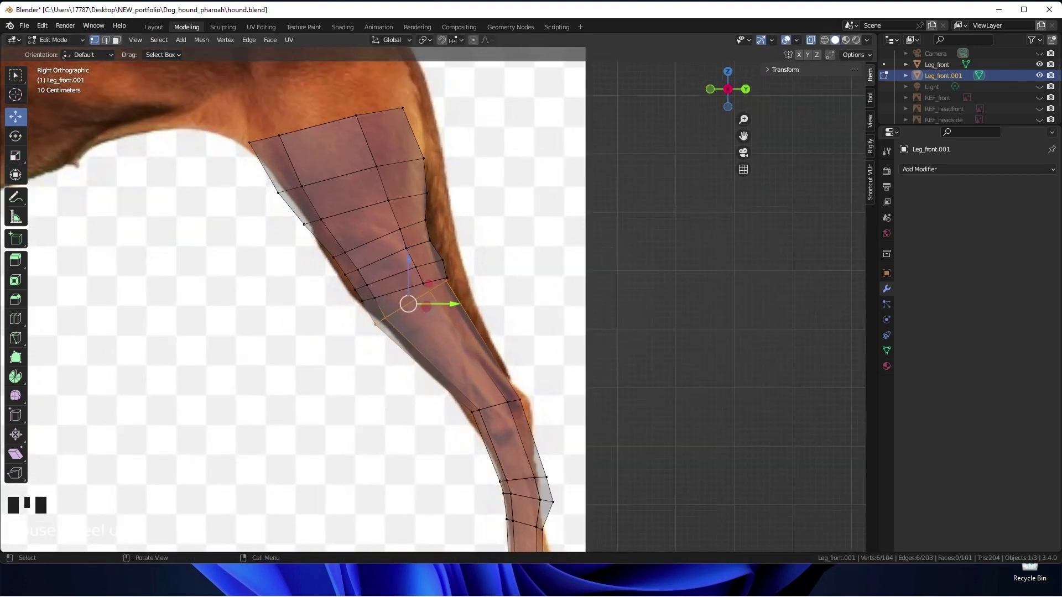
Scale down the slanted edge loop and move it further down the leg to match the reference outline.
key("s")
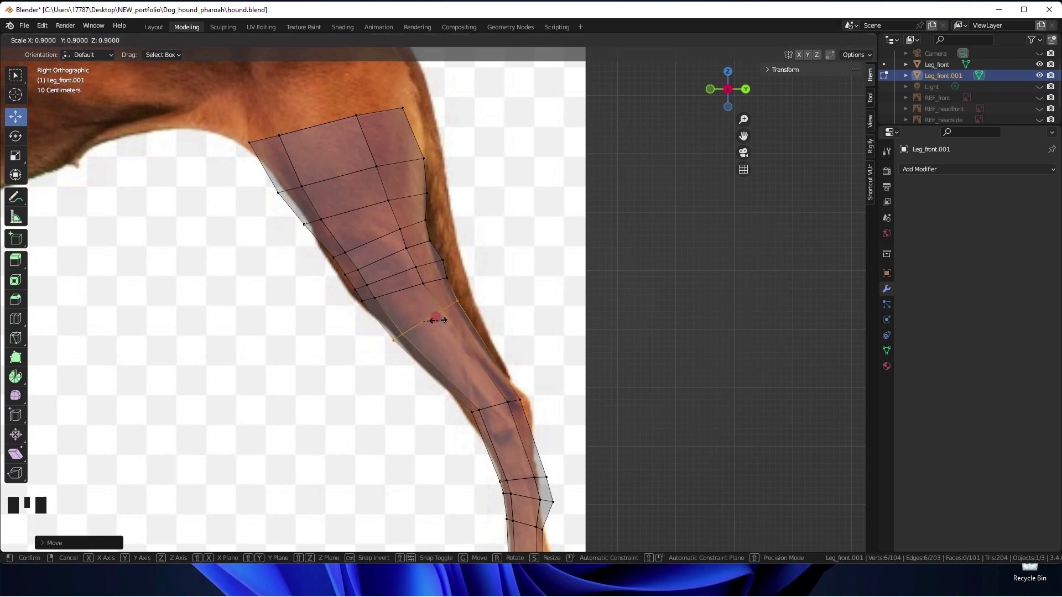
key("s")
left_click_drag(450, 343, 448, 345)
left_click(449, 343)
key("s")
left_click(445, 343)
Move the second-lowest edge loop of the knee cluster down the leg, tilt it diagonally and scale it down to the reference outline.
left_click(379, 301, "alt")
left_click_drag(402, 292, 413, 310)
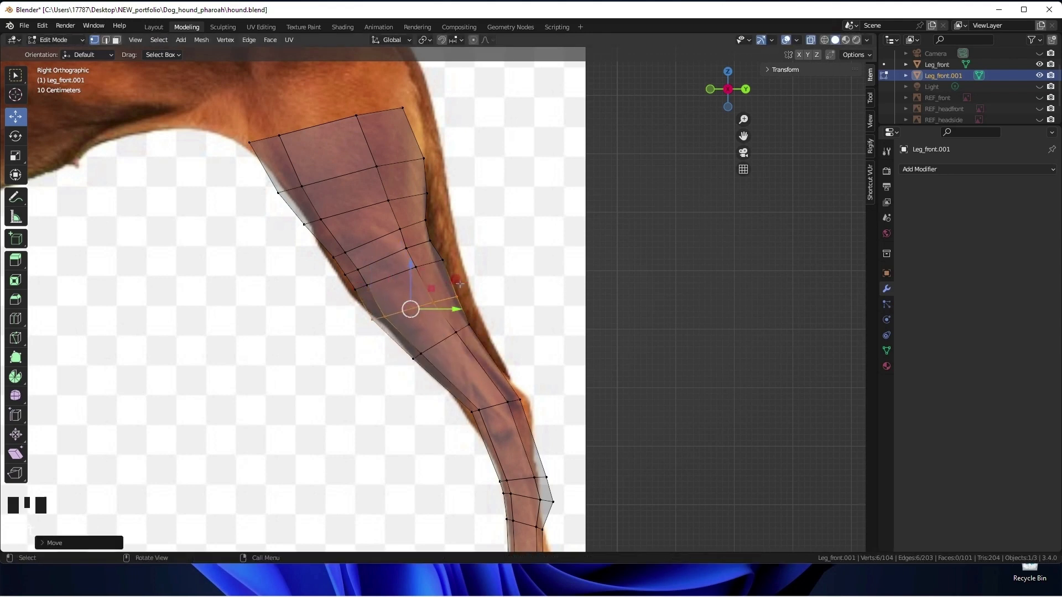
key("r")
left_click(454, 276)
key("s")
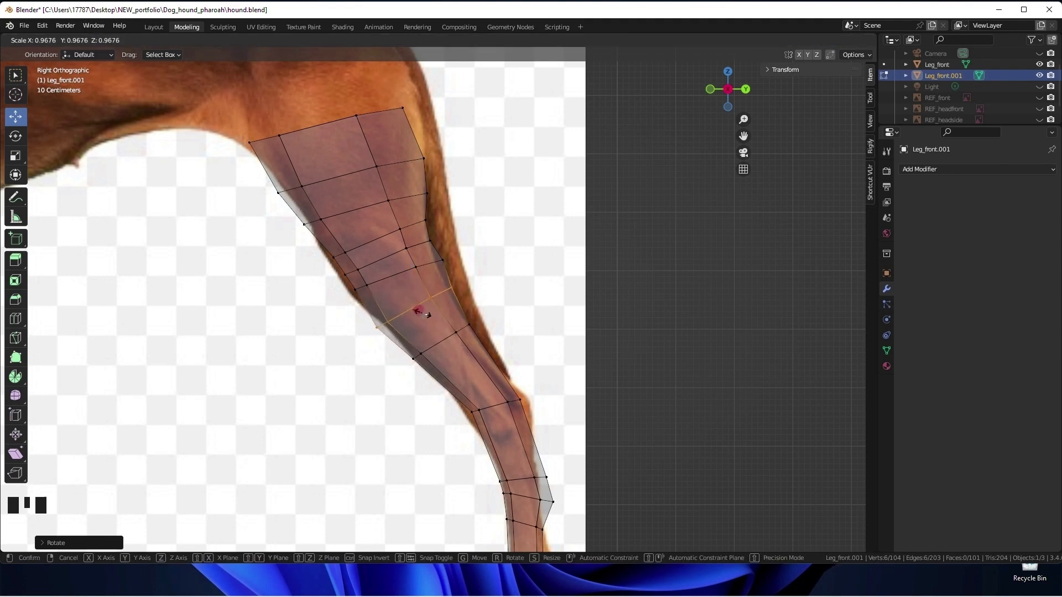
left_click(423, 313)
left_click_drag(420, 312, 423, 315)
left_click_drag(424, 315, 417, 314)
left_click(422, 313)
Rotate the next edge loop up in the knee cluster, scale it down and reposition it to fit the reference leg.
key("r")
left_click(443, 245)
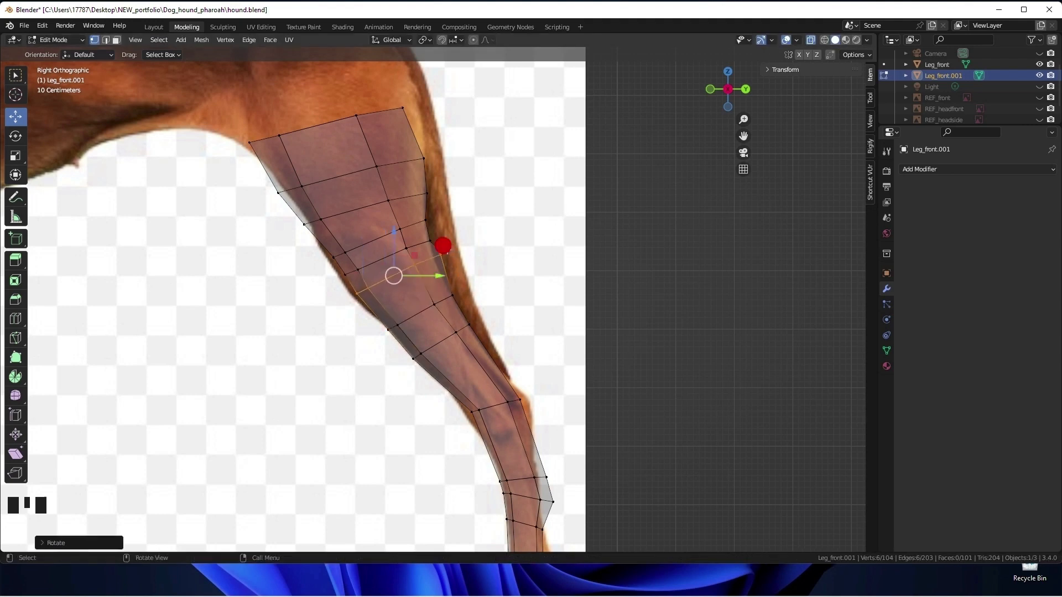
key("s")
left_click(408, 277)
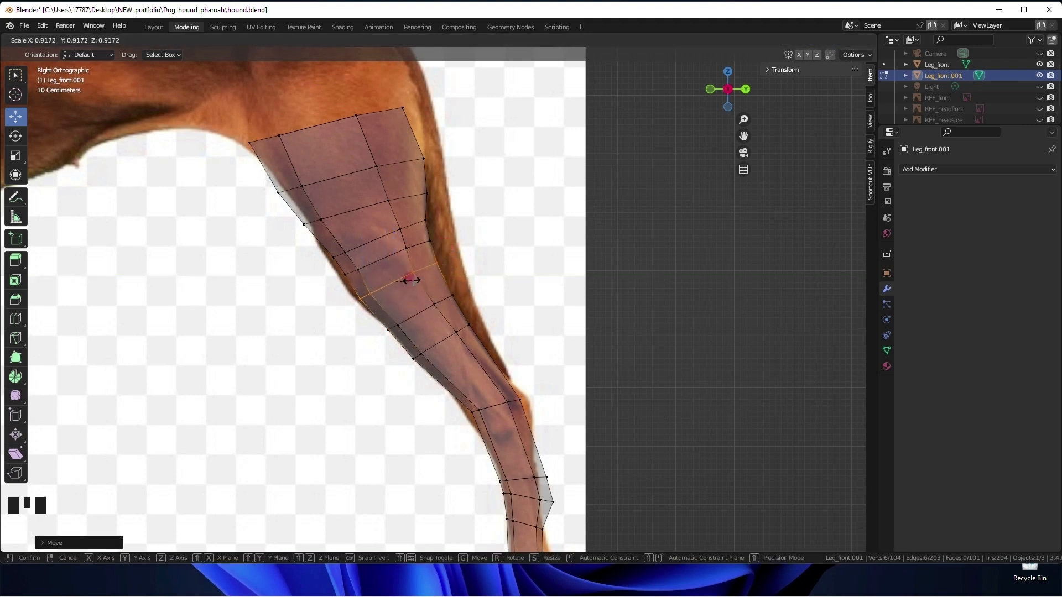
left_click_drag(392, 280, 397, 283)
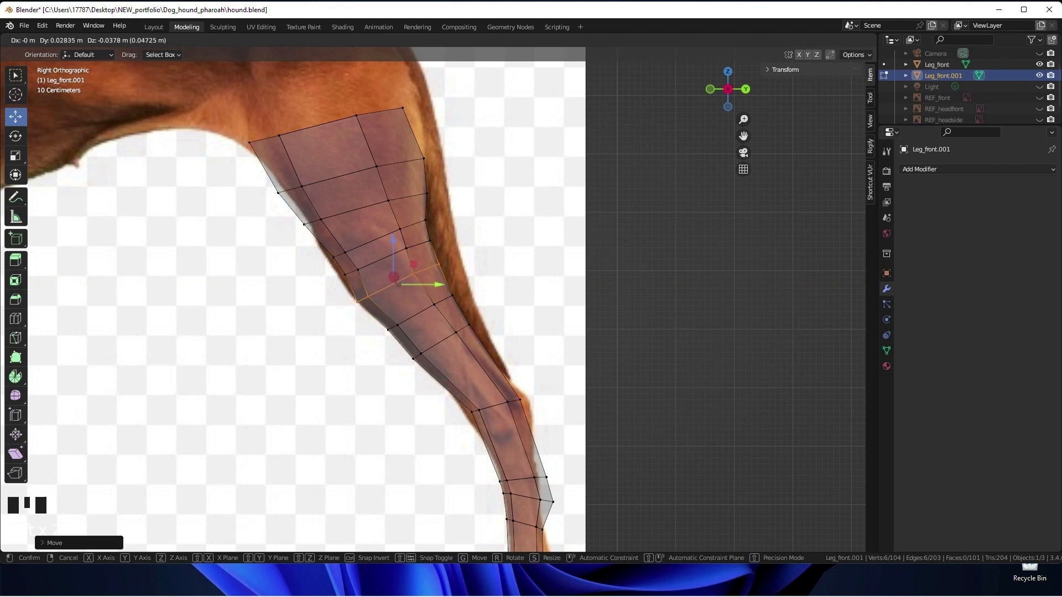
Adjust individual vertices on the loops below the knee, undo the last nudge and rescale the selected front vertices.
middle_click_drag(357, 258, 384, 302, "shift")
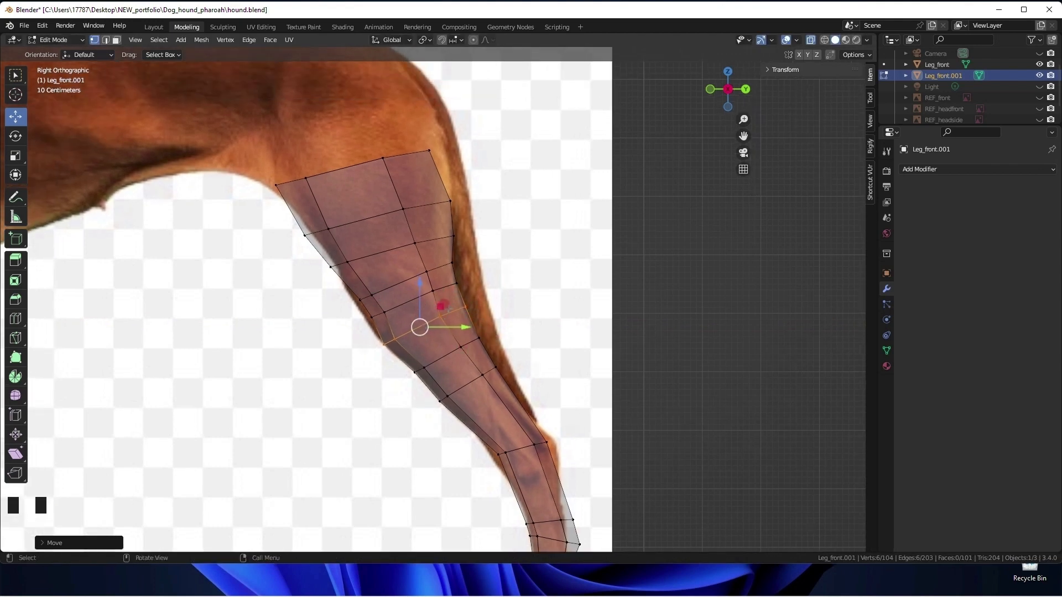
left_click_drag(453, 318, 455, 333)
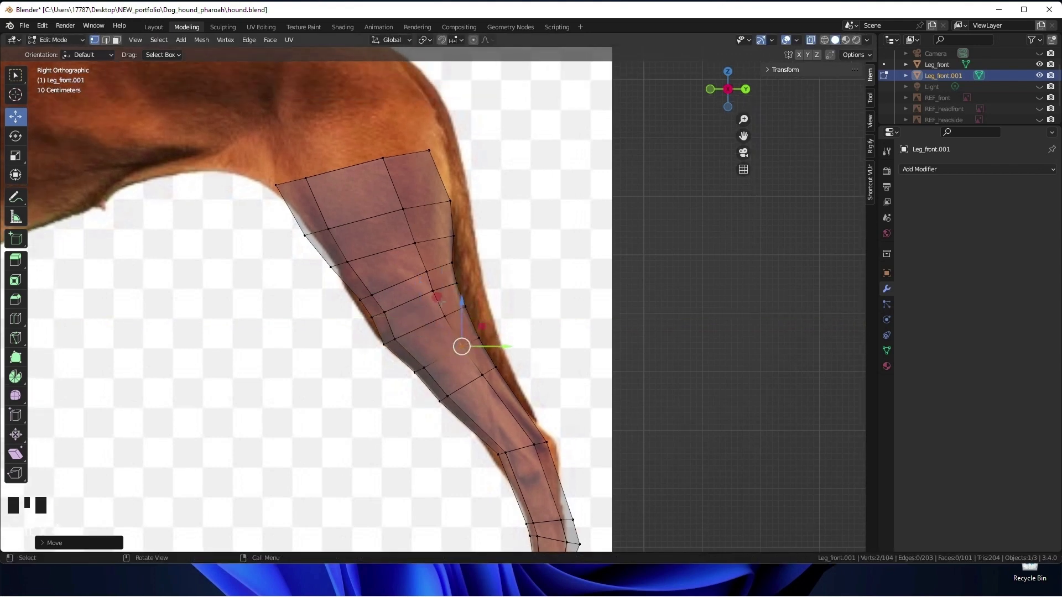
middle_click_drag(386, 292, 423, 315, "shift")
left_click_drag(422, 349, 415, 357)
key("ctrl+z")
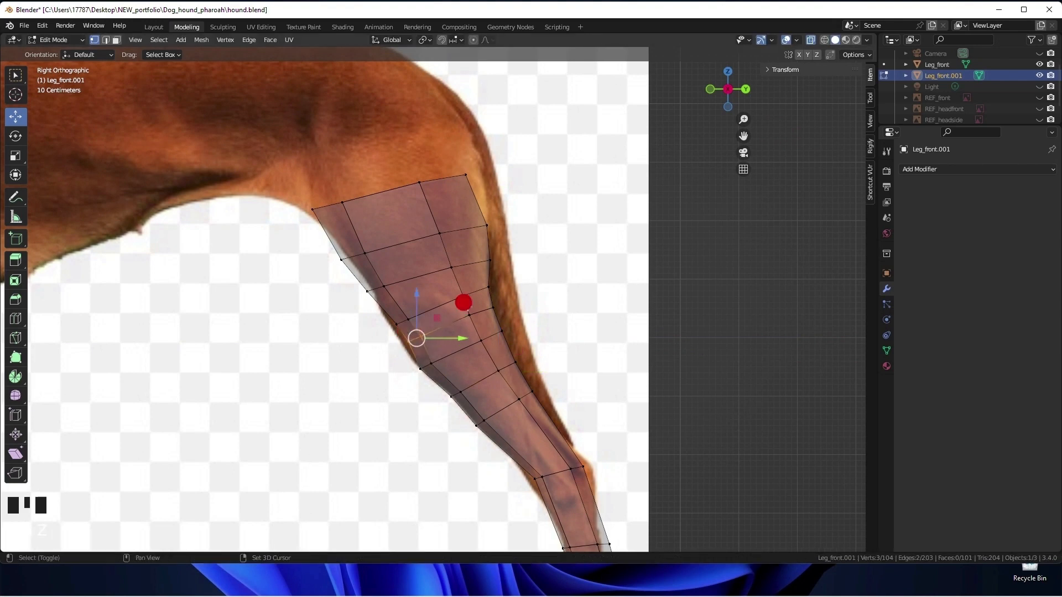
key("s")
left_click(510, 306)
Move the vertices of the upper knee loops so their rows are evenly spaced and follow the leg outline.
left_click_drag(447, 327, 443, 330)
left_click_drag(397, 340, 422, 352)
left_click_drag(412, 343, 412, 344)
left_click_drag(459, 308, 477, 325)
left_click_drag(467, 317, 469, 315)
left_click_drag(389, 313, 414, 332)
left_click_drag(405, 322, 402, 323)
mouse_move(480, 277)
left_mouse_down()
mouse_move(498, 296)
mouse_move(459, 299)
mouse_move(489, 290)
left_mouse_up()
left_click(374, 293)
left_click(487, 287)
left_click_drag(313, 209, 319, 224)
Raise the top row of leg vertices into the thigh and shift the row below it to follow the haunch.
middle_click_drag(291, 172, 322, 217, "shift")
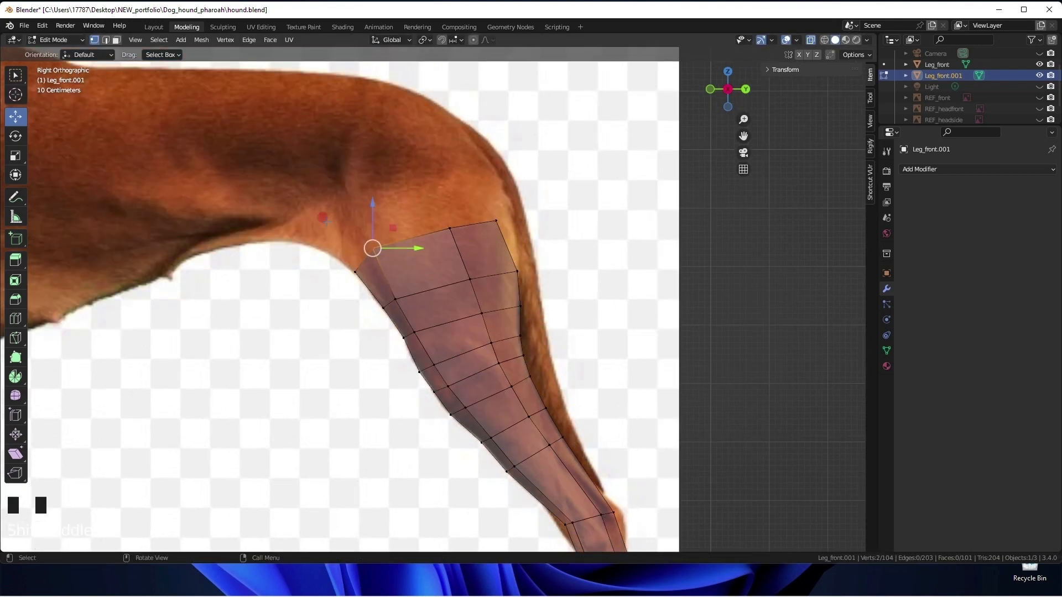
left_click_drag(373, 248, 360, 230)
left_click_drag(450, 228, 428, 183)
left_click_drag(496, 220, 503, 184)
left_click_drag(517, 271, 516, 238)
left_click_drag(465, 272, 460, 251)
left_click_drag(395, 300, 391, 289)
Nudge the vertices of the lower thigh rows to even out their spacing along the front and middle of the leg.
left_click_drag(473, 298, 518, 332)
left_click_drag(458, 251, 455, 252)
left_click_drag(414, 332, 414, 326)
middle_click_drag(470, 420, 386, 275, "shift")
left_click_drag(398, 297, 399, 297)
Dissolve one of the closely spaced edge loops around the bump below the hock and return to the right side view.
middle_click_drag(548, 386, 439, 290, "shift")
key("2")
middle_click_drag(428, 393, 437, 401)
left_click(437, 399, "alt")
key("Delete")
left_click(437, 399)
key("KP_3")
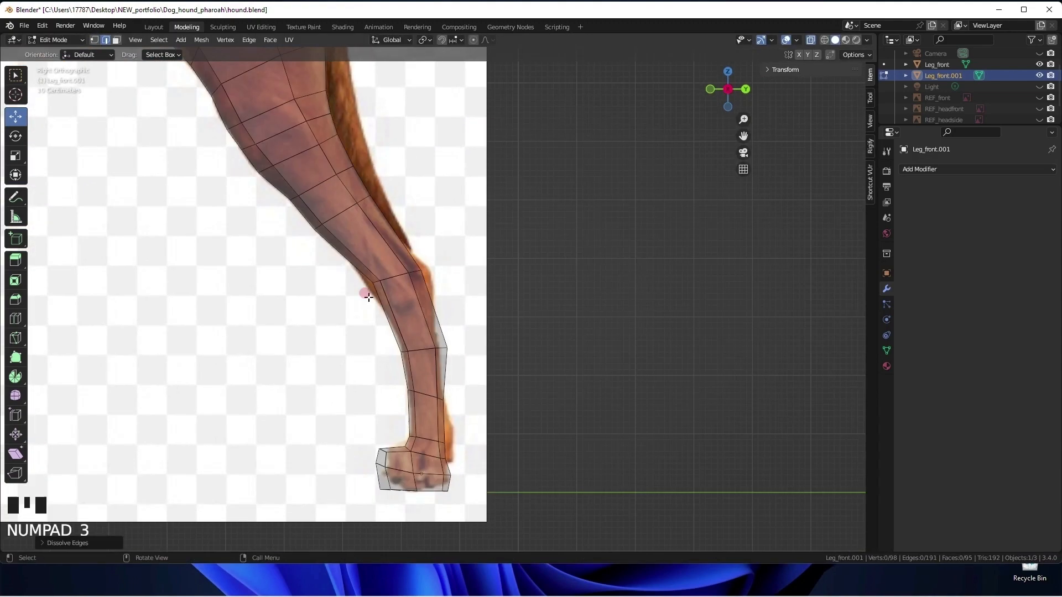
Move the loops around the hock up the leg so one sits above the joint and one just below it.
scroll(369, 297, "up", 2)
left_click(415, 347, "alt")
left_click_drag(415, 346, 440, 320)
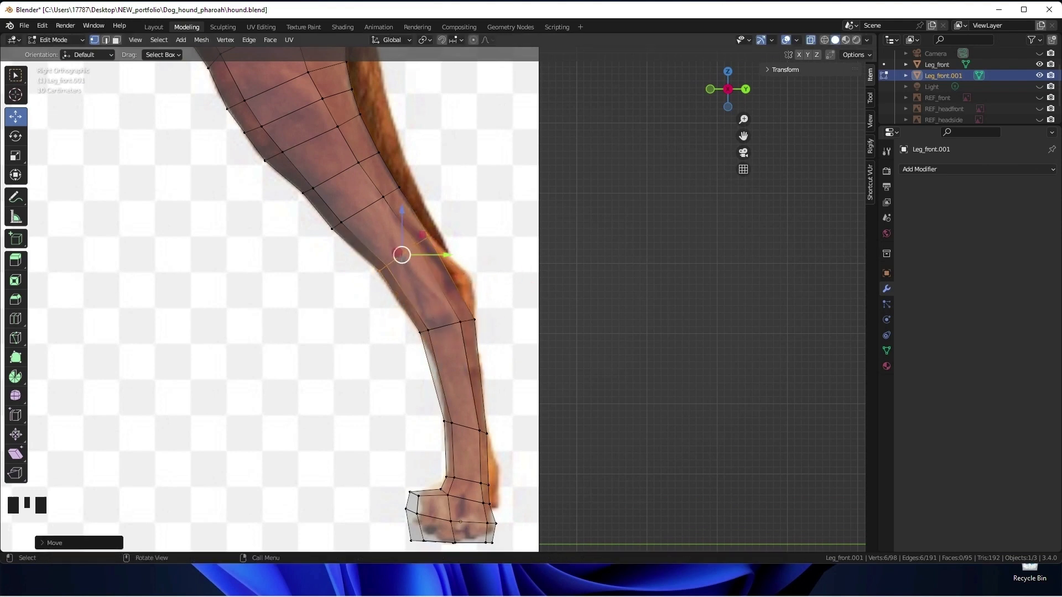
left_click(403, 255)
Add an edge loop across the hock, scale it and move its vertices to the heel point and front outline.
left_click(41, 309)
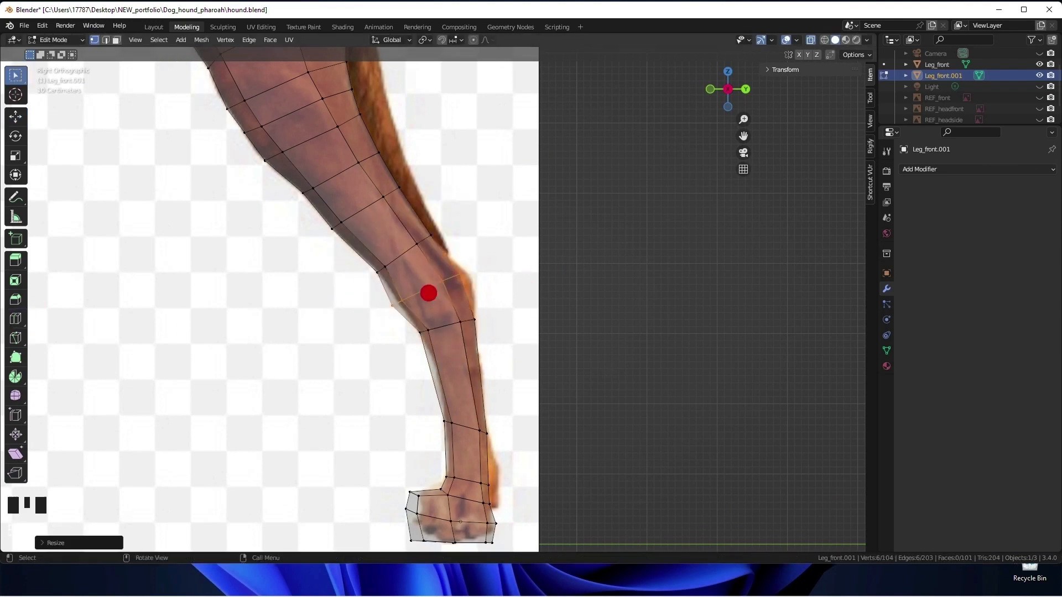
key("g")
middle_click_drag(429, 293, 440, 293, "shift")
left_click_drag(471, 291, 481, 289)
left_click_drag(402, 320, 436, 295)
left_click_drag(439, 306, 440, 303)
Move the lower-leg edge loop up beneath the hock, rotate it and align it with the reference outline.
middle_click_drag(448, 332, 469, 294, "shift")
left_click_drag(462, 410, 491, 283)
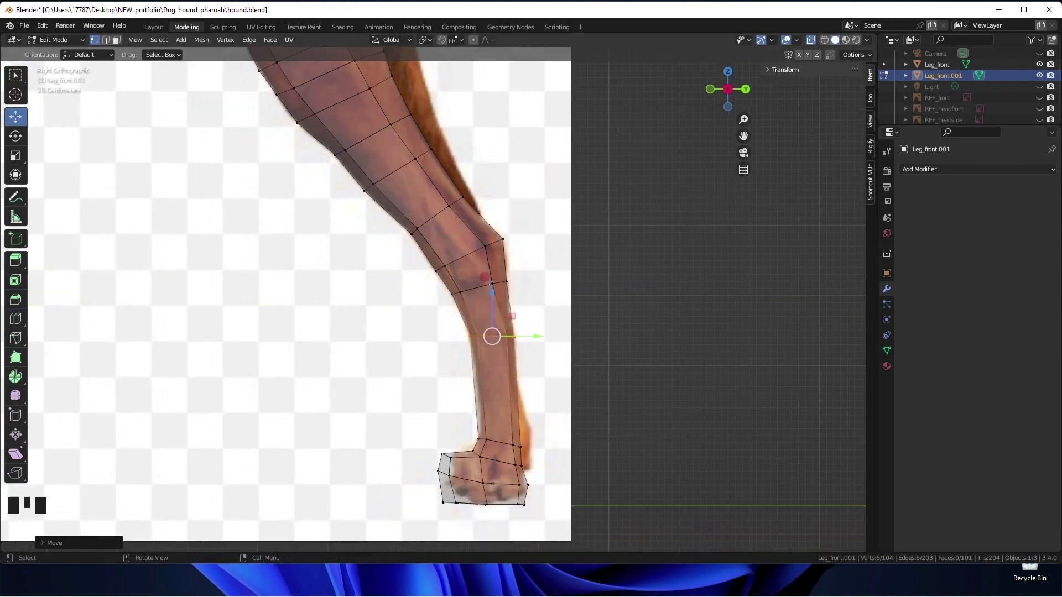
key("r")
left_click(547, 307)
left_click_drag(534, 331, 531, 330)
Move the edge loops just above the paw up the leg and adjust their vertices at the ankle.
left_click_drag(462, 426, 536, 449)
left_click_drag(500, 398, 500, 355)
left_click_drag(551, 402, 550, 403)
left_click_drag(502, 388, 515, 409)
left_click_drag(535, 411, 525, 397)
Nudge the vertices on the front of the shin and around the knee to match the reference outline.
left_click_drag(434, 213, 415, 231)
left_click_drag(417, 229, 425, 224)
left_click_drag(345, 150, 355, 145)
middle_click_drag(326, 99, 365, 294, "shift")
left_click_drag(314, 257, 320, 254)
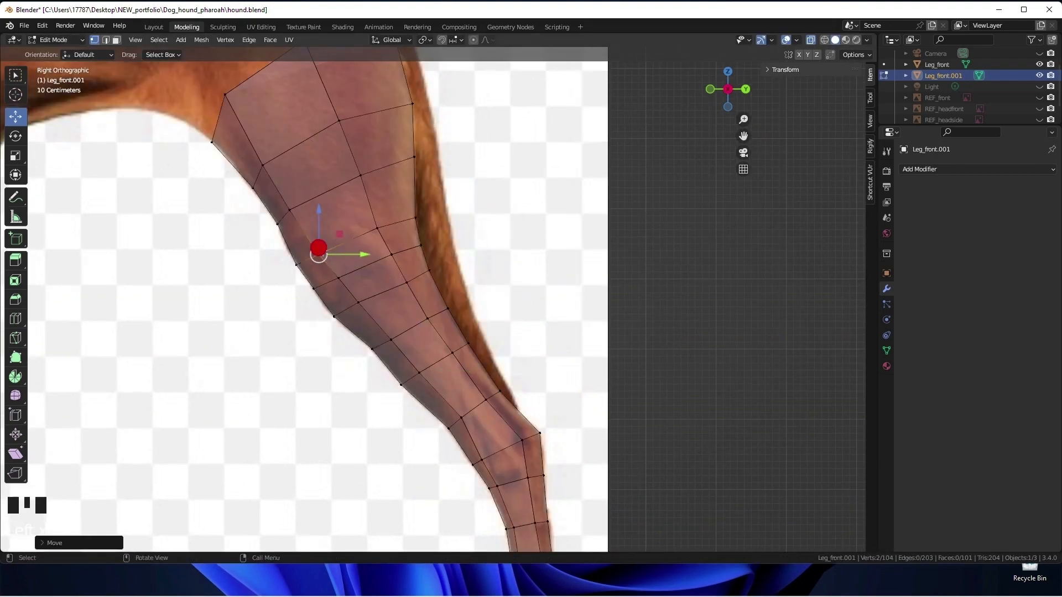
Reposition the front knee vertices and the inner thigh vertices so the mesh rows flow smoothly over the knee.
middle_click_drag(341, 133, 367, 239, "shift")
scroll(366, 239, "down", 2)
left_click_drag(398, 285, 392, 279)
left_click(359, 351)
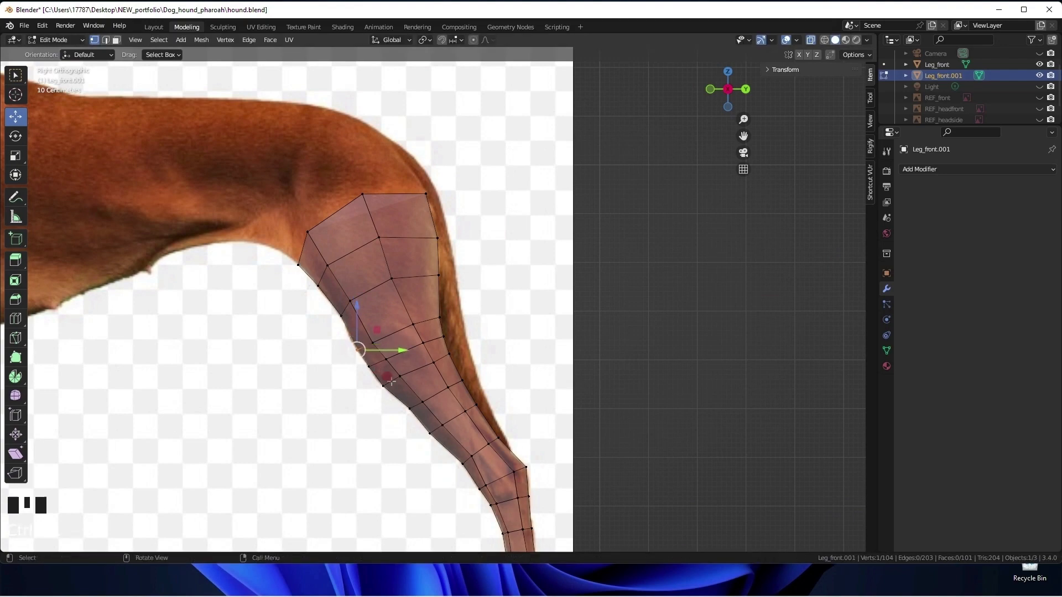
left_click_drag(413, 383, 379, 354)
left_click_drag(393, 369, 367, 349)
left_click_drag(374, 344, 363, 357)
left_click_drag(359, 352, 360, 353)
left_click_drag(384, 270, 400, 288)
left_click_drag(397, 279, 399, 279)
left_click_drag(394, 352, 376, 367)
Move and rotate the vertices of the edge loops above the paw to fit the ankle outline.
scroll(574, 363, "down", 2)
scroll(562, 442, "up", 1)
middle_click_drag(556, 473, 502, 281, "shift")
scroll(502, 281, "up", 4)
left_click_drag(433, 429, 513, 452)
key("g")
left_click(545, 425)
key("r")
left_click(564, 407)
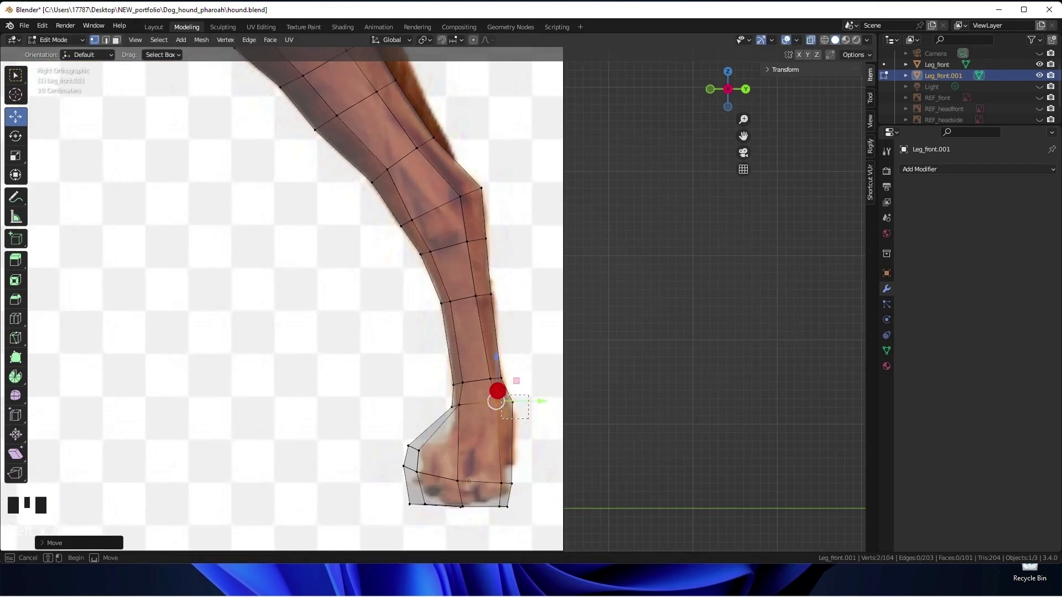
left_click_drag(467, 406, 468, 405)
Add an edge loop just above the hock and undo the extra cut below it.
middle_click_drag(458, 266, 461, 382, "shift")
left_click(17, 318)
left_click(451, 299)
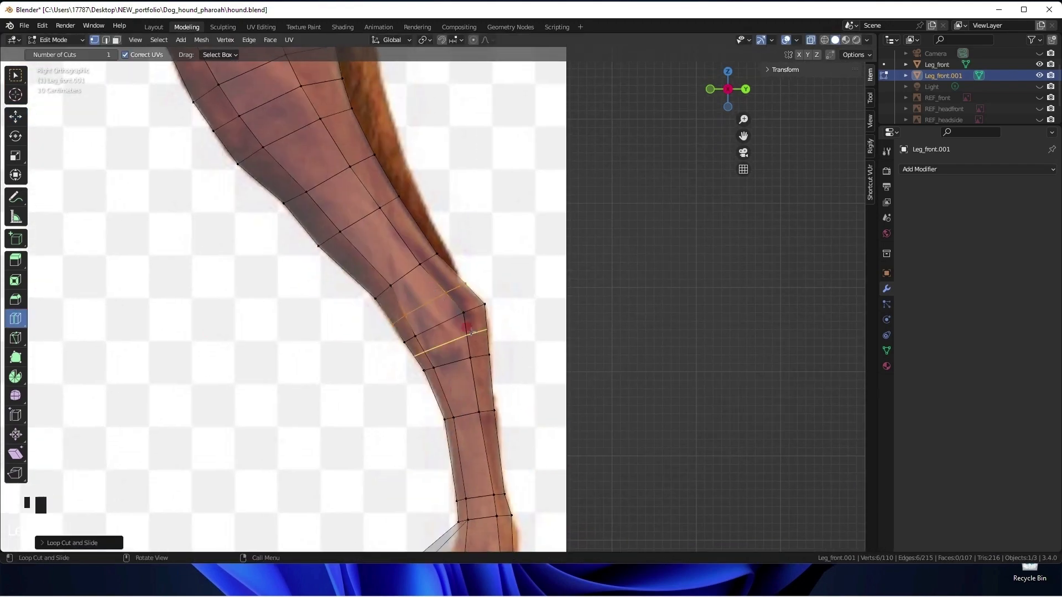
key("ctrl+z")
Knife-cut new edges across one side of the hock, running between the heel point and the front of the joint.
middle_click_drag(664, 325, 598, 298)
scroll(597, 299, "down", 2)
left_click(15, 338)
scroll(491, 308, "up", 1)
middle_click_drag(491, 308, 517, 381)
left_click(514, 355)
left_click(347, 320)
key("Return")
Continue the knife cut around the front and opposite side of the hock and confirm it.
left_click(423, 317)
left_click(390, 354)
middle_click_drag(390, 354, 506, 318)
left_click(578, 299)
middle_click_drag(569, 301, 694, 352)
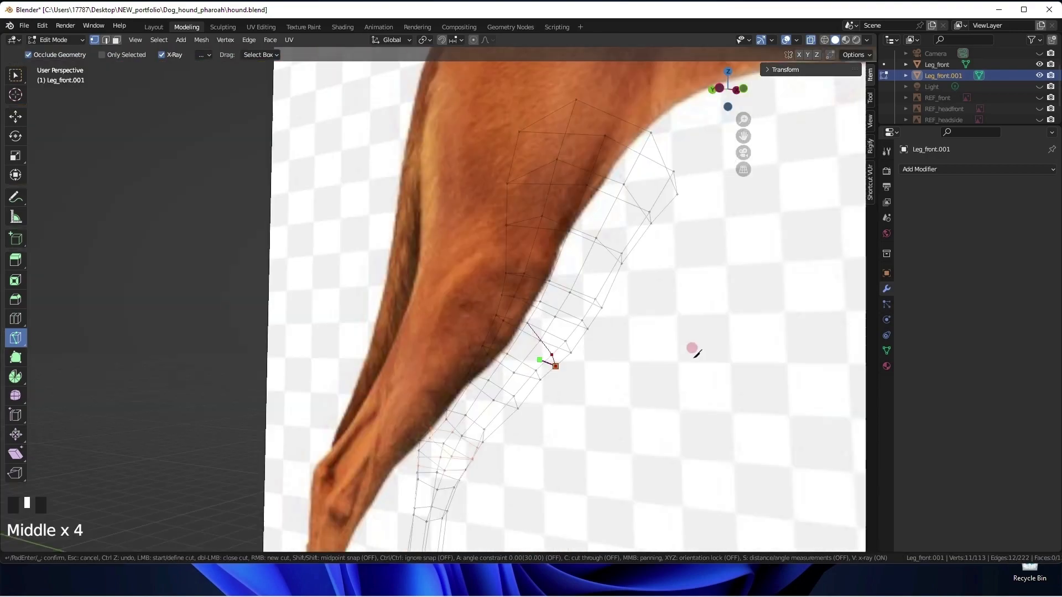
left_click(327, 320)
middle_click_drag(310, 318, 335, 307)
left_click(331, 309)
key("Return")
Lower the edge loop at the top of the paw with the Move tool and adjust its vertices to the outline.
middle_click_drag(519, 287, 489, 279, "shift")
scroll(556, 337, "up", 4)
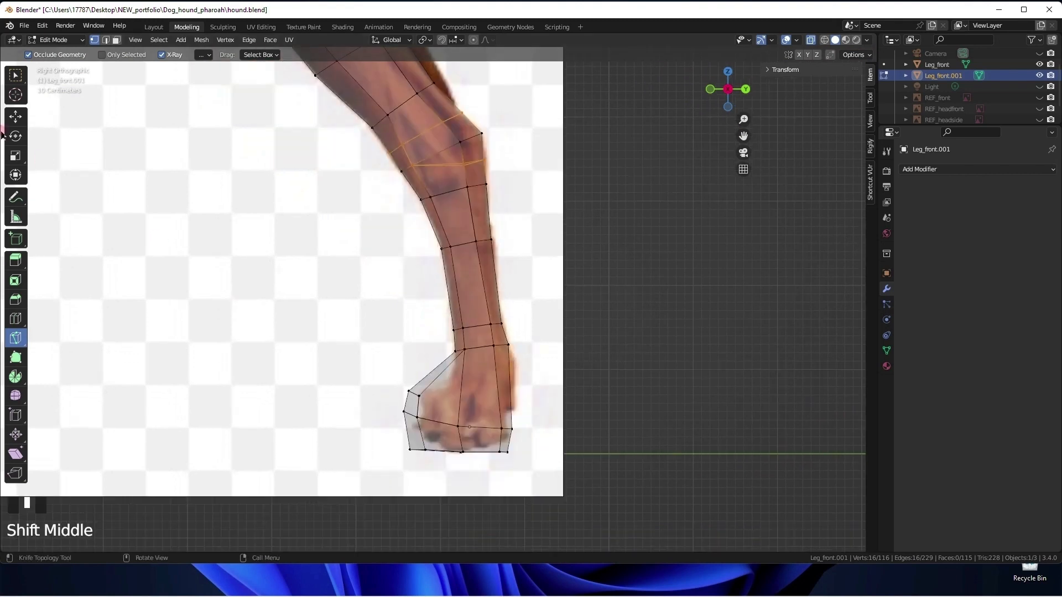
left_click(16, 116)
left_click_drag(437, 341, 534, 374)
left_click_drag(480, 353, 480, 365)
left_click_drag(417, 379, 410, 399)
middle_click_drag(410, 400, 394, 408, "shift")
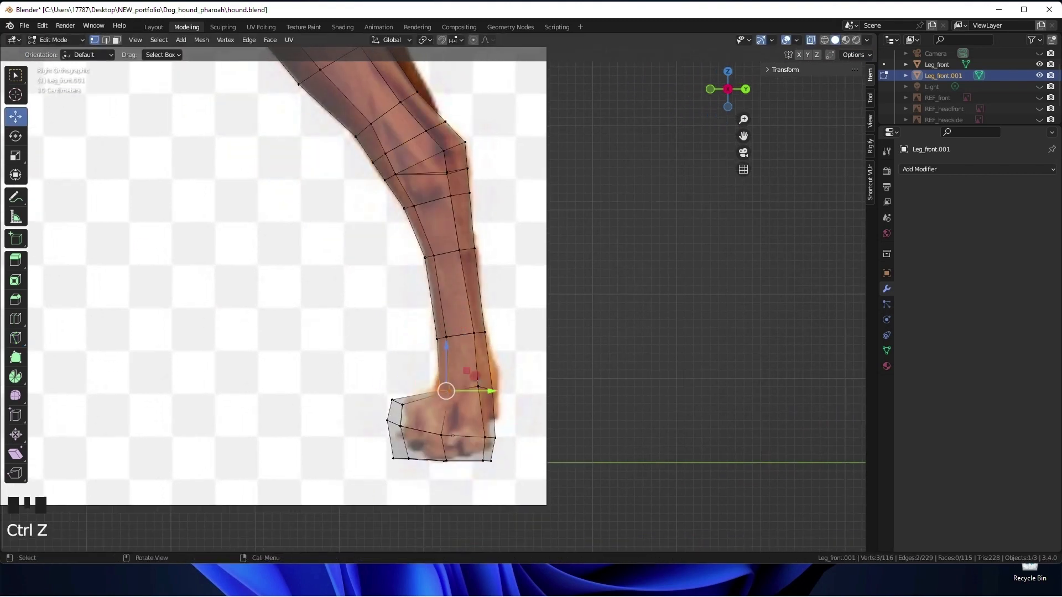
left_click_drag(441, 388, 456, 398)
left_click_drag(483, 391, 480, 392)
Move the back ankle vertices and the upper front paw vertices to match the reference paw.
left_click_drag(505, 368, 514, 391)
left_click_drag(383, 391, 410, 412)
left_click_drag(397, 402, 453, 383)
scroll(391, 380, "up", 2)
left_click_drag(431, 397, 462, 417)
left_click_drag(448, 402, 448, 395)
Pull the front toe vertices in to the paw outline and flatten the selected paw vertices by scaling Z to 0.
left_click_drag(376, 427, 423, 411)
middle_click_drag(458, 463, 436, 421, "shift")
left_click_drag(360, 434, 405, 464)
left_click_drag(423, 449, 442, 449)
left_click_drag(376, 382, 423, 410)
key("s")
key("z")
key("0")
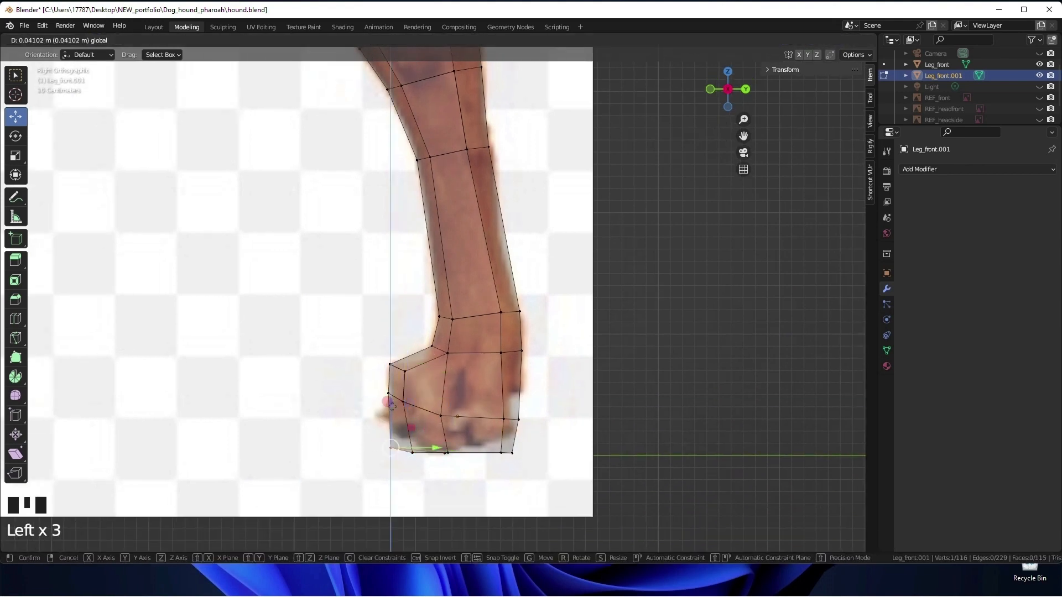
Reposition the vertices at the front and middle of the paw to level its middle row and follow the toes.
left_click_drag(371, 379, 419, 411)
left_click_drag(397, 353, 421, 371)
scroll(329, 376, "up", 3)
scroll(329, 376, "down", 4)
left_click_drag(405, 311, 404, 315)
left_click_drag(382, 374, 403, 397)
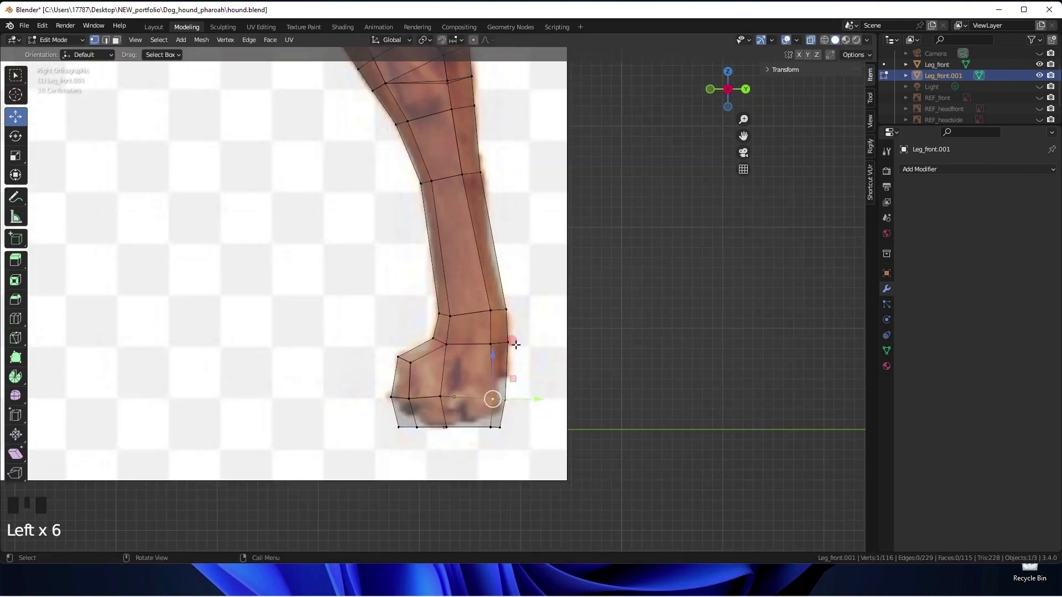
Shift the vertices above the hind paw and midway up the lower leg along Y to match the reference outline.
scroll(707, 318, "down", 3)
middle_click_drag(710, 315, 713, 455, "shift")
scroll(713, 454, "up", 5)
left_click_drag(437, 317, 472, 357)
left_click_drag(458, 300, 513, 350)
left_click_drag(541, 331, 533, 332)
scroll(542, 326, "down", 5)
left_click_drag(557, 298, 560, 299)
scroll(556, 277, "up", 2)
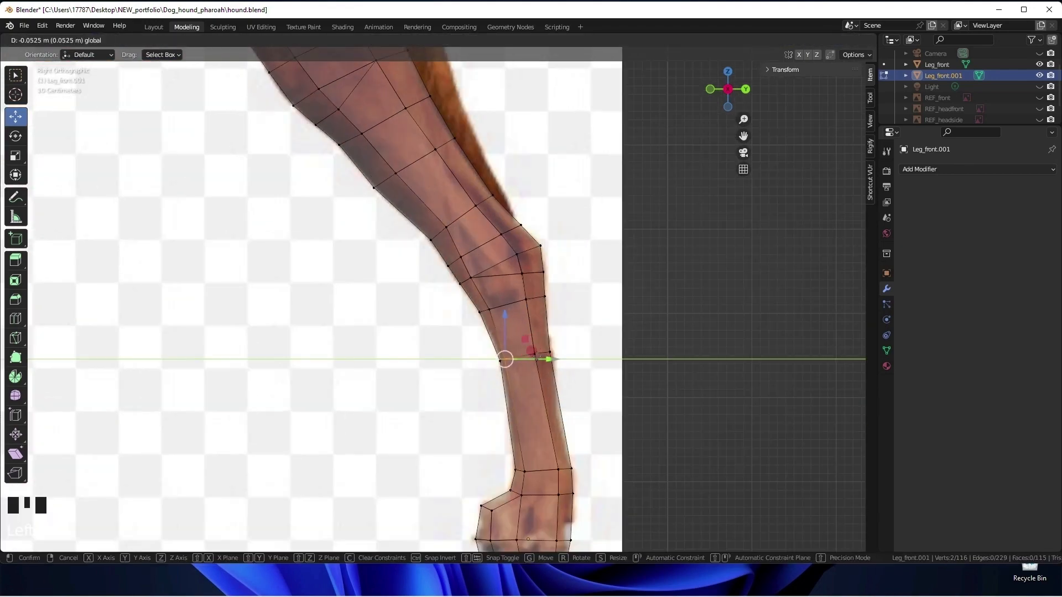
left_click_drag(577, 357, 580, 357)
Add an edge loop across the middle of the hind leg's lower section and scale it to the leg's width.
middle_click_drag(580, 387, 576, 321, "shift")
left_click(15, 318)
left_click(541, 344)
key("s")
left_click(600, 331)
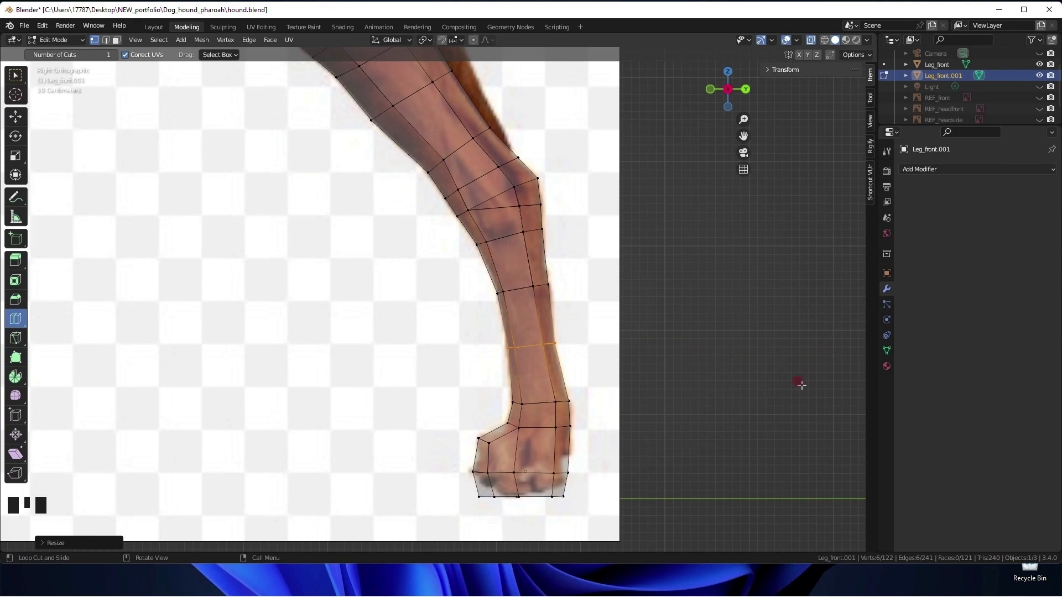
Select the vertices around the hind ankle with the Move tool and adjust them to the reference.
left_click(18, 118)
left_click_drag(463, 445, 499, 465)
left_click_drag(515, 457, 526, 461)
left_click_drag(535, 449, 574, 432)
left_click(568, 474)
Turn on X-axis mesh symmetry for the hind leg.
middle_click_drag(564, 497, 652, 470)
middle_click_drag(617, 261, 572, 303)
left_click(799, 55)
Try adding a Mirror modifier to the hind leg and moving a side vertex above the paw.
left_click(540, 402)
scroll(572, 303, "up", 1)
key("Tab")
left_click(965, 168)
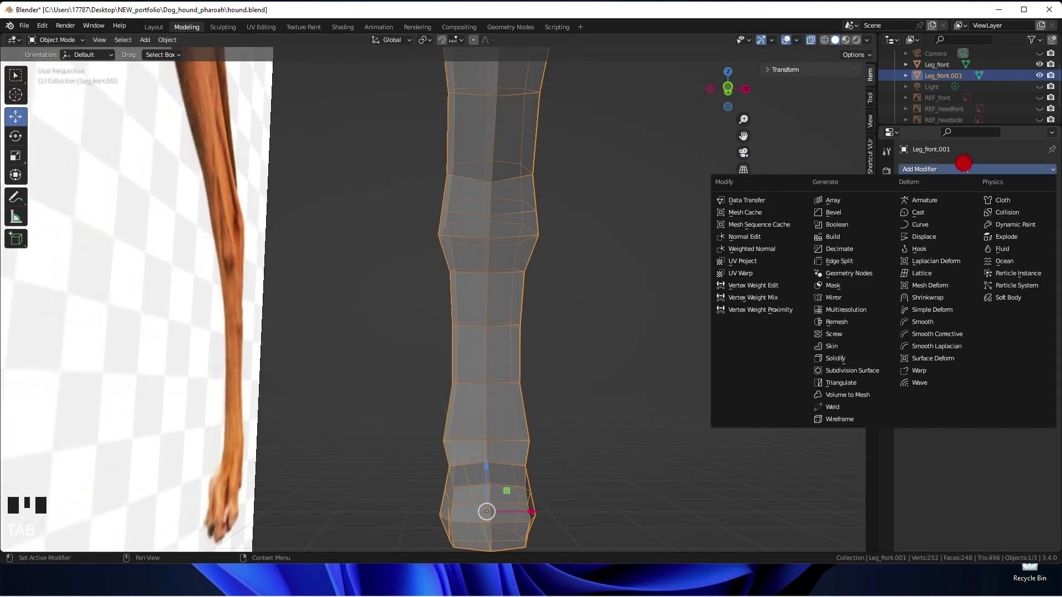
left_click(833, 298)
key("Tab")
left_click(529, 441)
left_click_drag(563, 442, 567, 443)
Undo the side vertex move and the Mirror modifier on the hind leg.
middle_click_drag(568, 443, 683, 318)
scroll(582, 321, "up", 3)
key("ctrl+z")
key("ctrl+z")
key("ctrl+z")
key("ctrl+z")
key("ctrl+z")
scroll(633, 320, "down", 3)
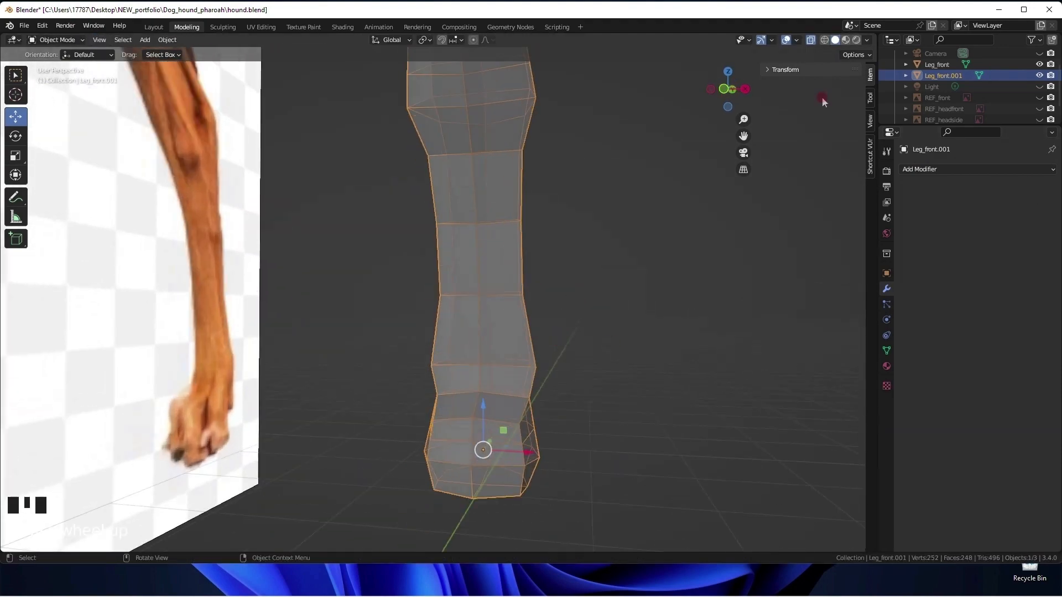
key("ctrl+z")
key("ctrl+z")
Try the Mirror modifier on the hind leg again and move an ankle vertex along X.
left_click(965, 169)
left_click(832, 299)
middle_click_drag(606, 355, 565, 360)
scroll(608, 379, "up", 3)
key("Tab")
left_click(600, 418)
left_click_drag(619, 421, 610, 420)
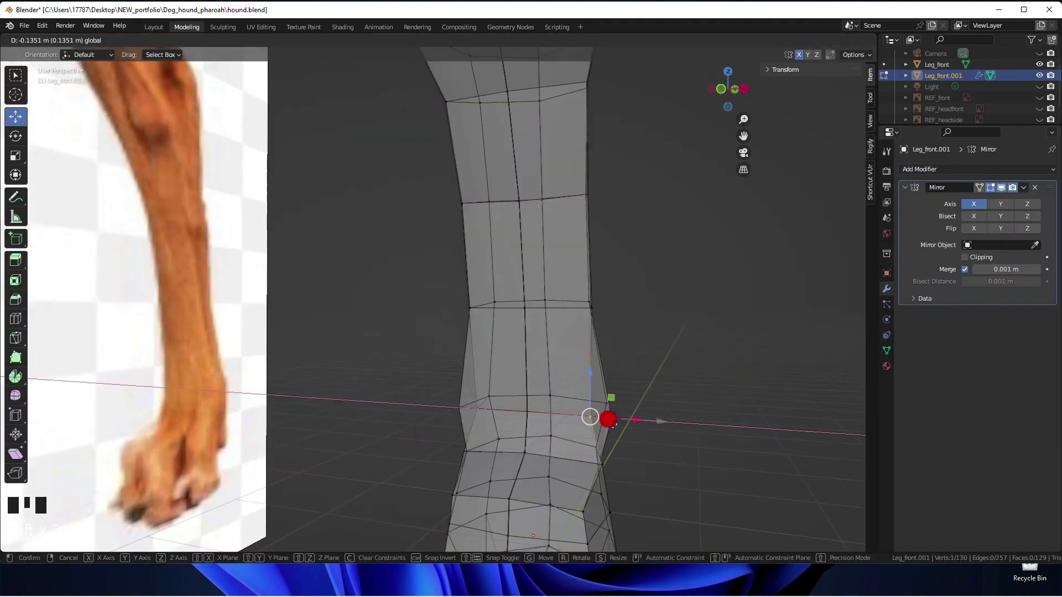
Undo the ankle vertex move and the second Mirror modifier.
middle_click_drag(614, 415, 636, 314)
key("ctrl+z")
key("ctrl+z")
key("ctrl+z")
middle_click_drag(734, 259, 718, 368)
key("ctrl+z")
key("ctrl+z")
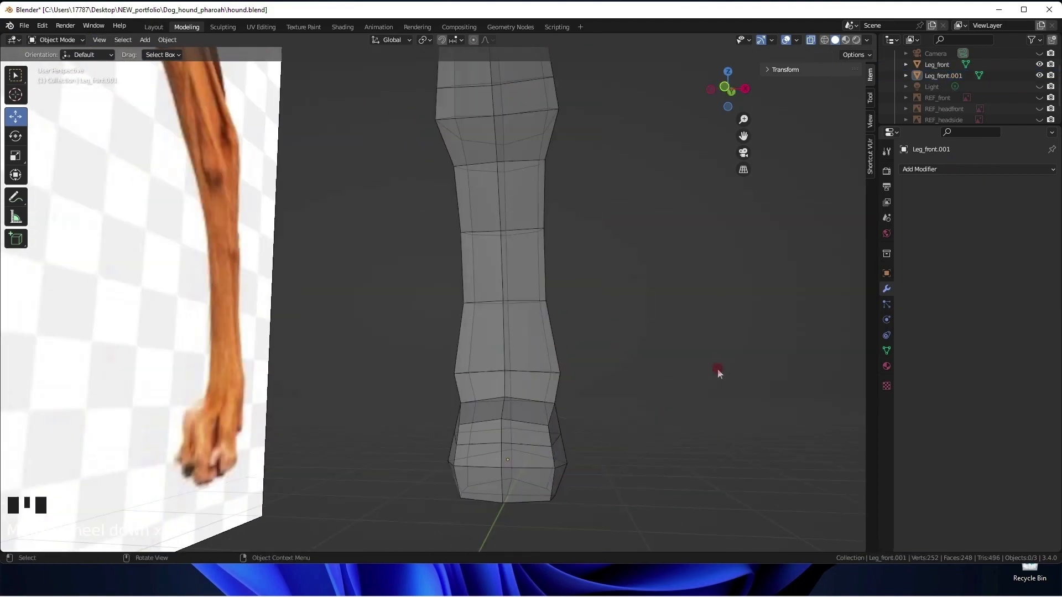
Shift a side vertex above the hind paw along X and raise the vertex loop around the upper paw.
key("Tab")
left_click(453, 359)
left_click_drag(487, 362, 493, 364)
middle_click_drag(520, 381, 534, 412)
left_click(306, 427)
left_click(541, 389)
left_click_drag(445, 344, 608, 365)
left_click_drag(524, 313, 524, 284)
Select the vertex rings at the hind leg's hock and scale them with the Transform tool.
left_click(15, 175)
scroll(590, 441, "down", 4)
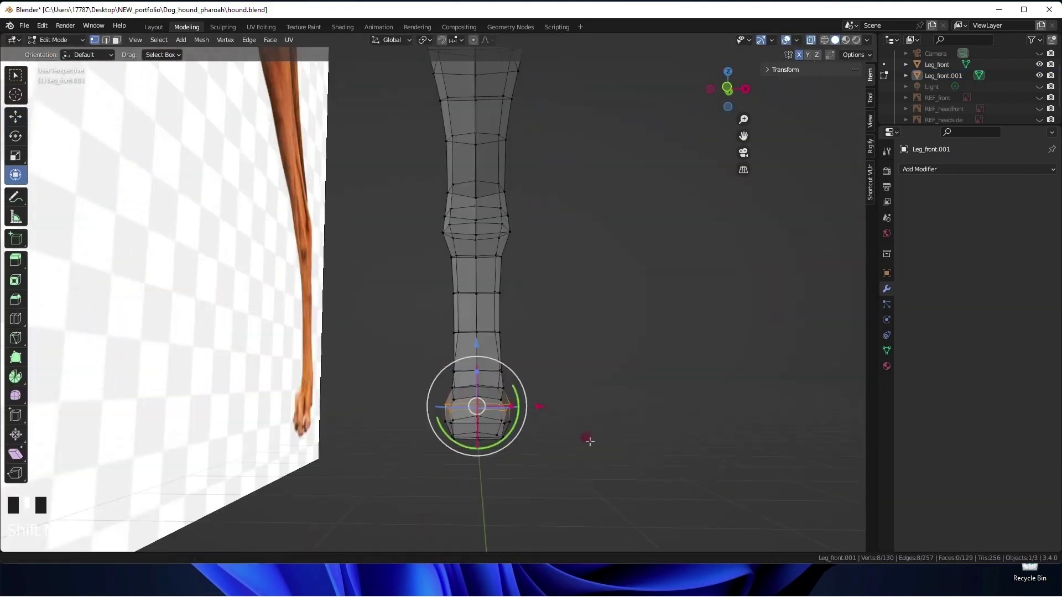
scroll(580, 387, "up", 4)
left_click_drag(398, 326, 500, 351)
middle_click_drag(509, 351, 597, 381)
scroll(597, 381, "down", 3)
Turn off the wireframe overlay and X-ray display.
left_click(796, 40)
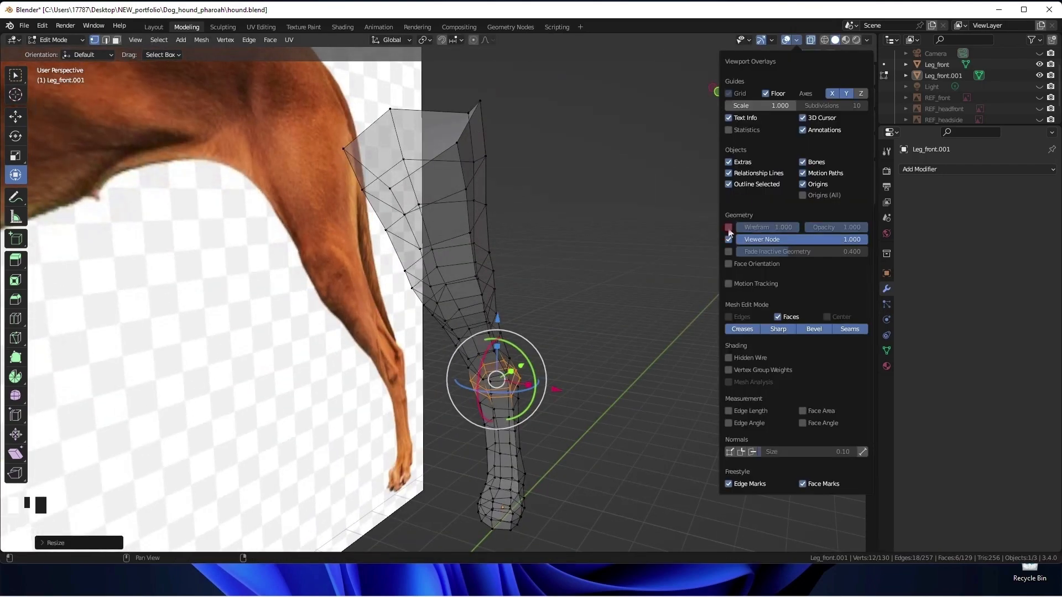
left_click(811, 40)
middle_click_drag(548, 332, 576, 308)
Adjust the side vertices along the hind leg along X with the Move tool.
left_click(494, 332, "alt")
left_click(16, 117)
scroll(555, 315, "up", 3)
left_click(533, 145)
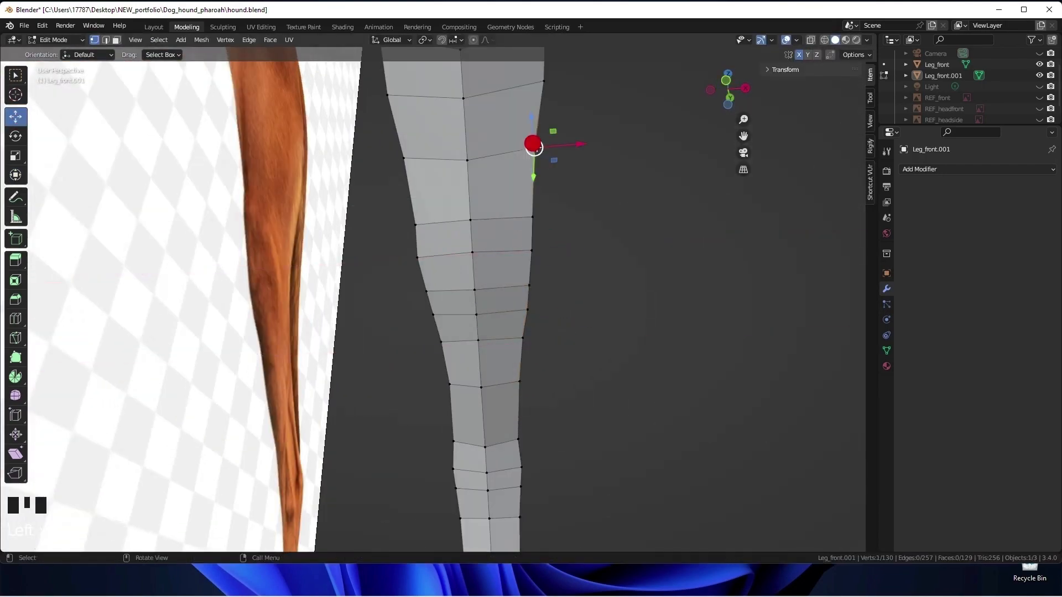
left_click_drag(526, 360, 522, 360)
left_click(509, 431)
scroll(454, 354, "down", 3)
Hide the side reference REF_side and cut a new edge line across the upper hind leg with the Knife tool.
middle_click_drag(437, 343, 724, 299)
left_click(15, 338)
scroll(993, 97, "down", 2)
left_click(1039, 113)
left_click(371, 281)
middle_click_drag(470, 309, 431, 299)
left_click(427, 293)
scroll(490, 310, "up", 3)
left_click(500, 318)
key("Return")
Select the unwanted faces at the top of the hind leg and delete them.
left_click(413, 263)
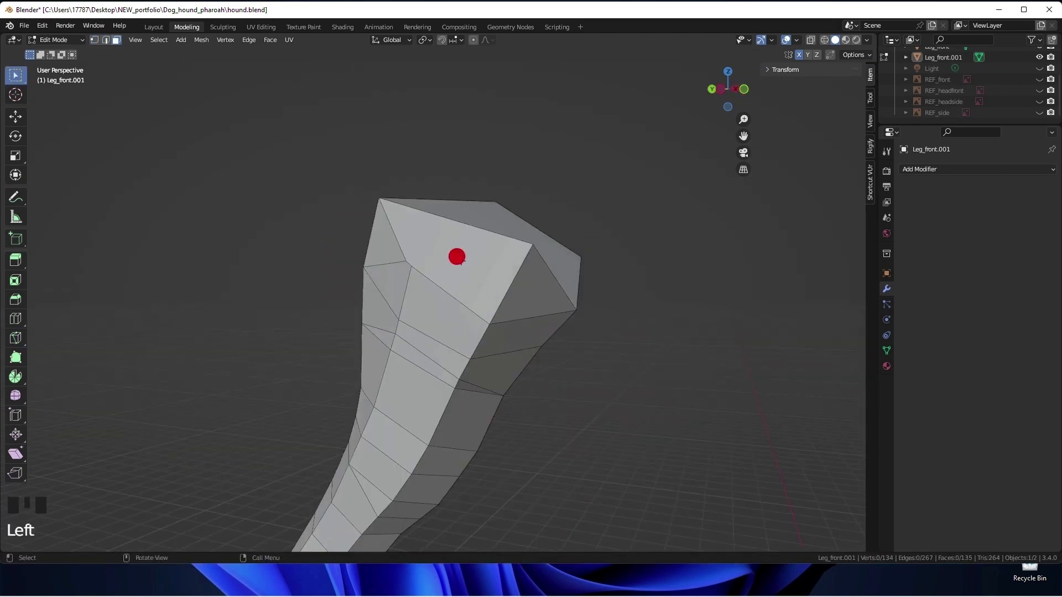
left_click(476, 387, "shift")
key("x")
left_click(477, 388)
Put the front leg into Edit Mode together with the hind leg, ready for the Knife tool.
middle_click_drag(477, 382, 249, 343)
left_click(15, 338)
middle_click_drag(332, 348, 447, 347)
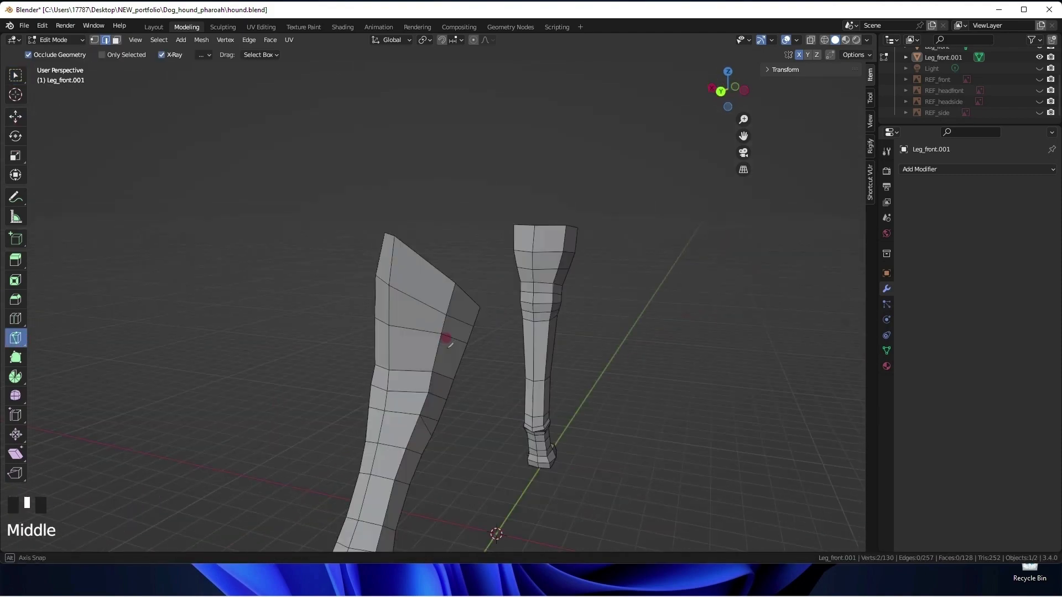
middle_click_drag(729, 325, 482, 306)
scroll(481, 306, "up", 5)
left_click(550, 346)
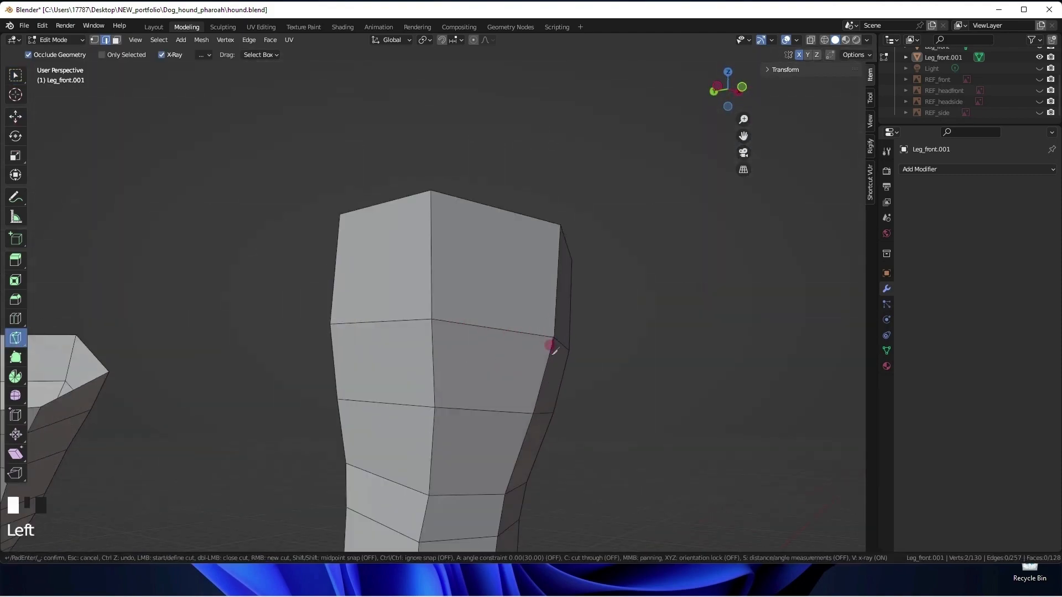
key("Tab")
key("a")
key("Tab")
Knife-cut the upper front leg and delete the faces above the cut.
left_click(541, 414)
middle_click_drag(540, 414, 570, 370)
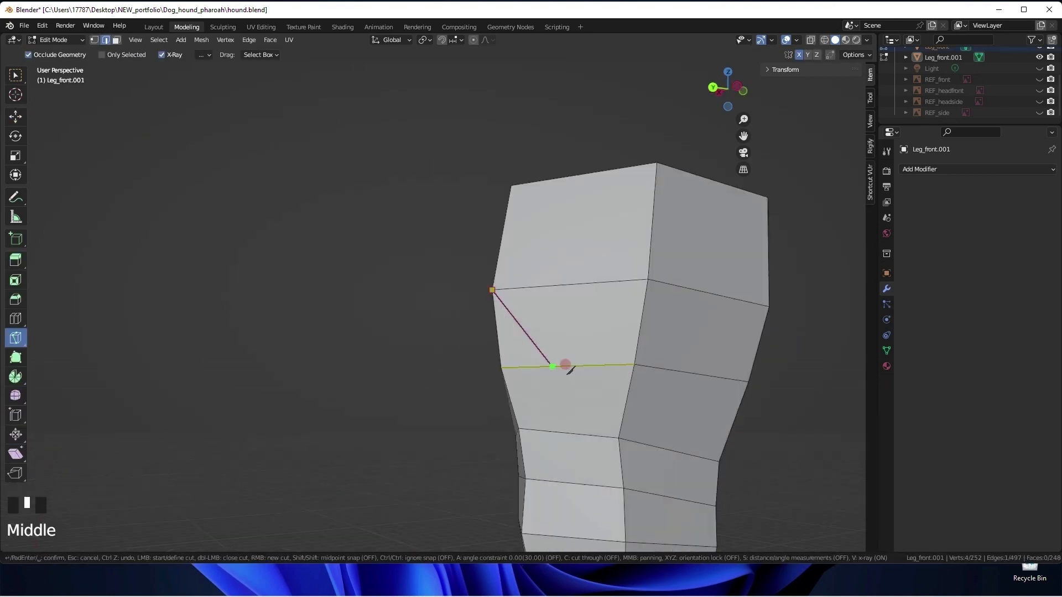
key("w")
middle_click_drag(596, 317, 638, 289)
key("3")
left_click(597, 205)
left_click(702, 209, "shift")
key("x")
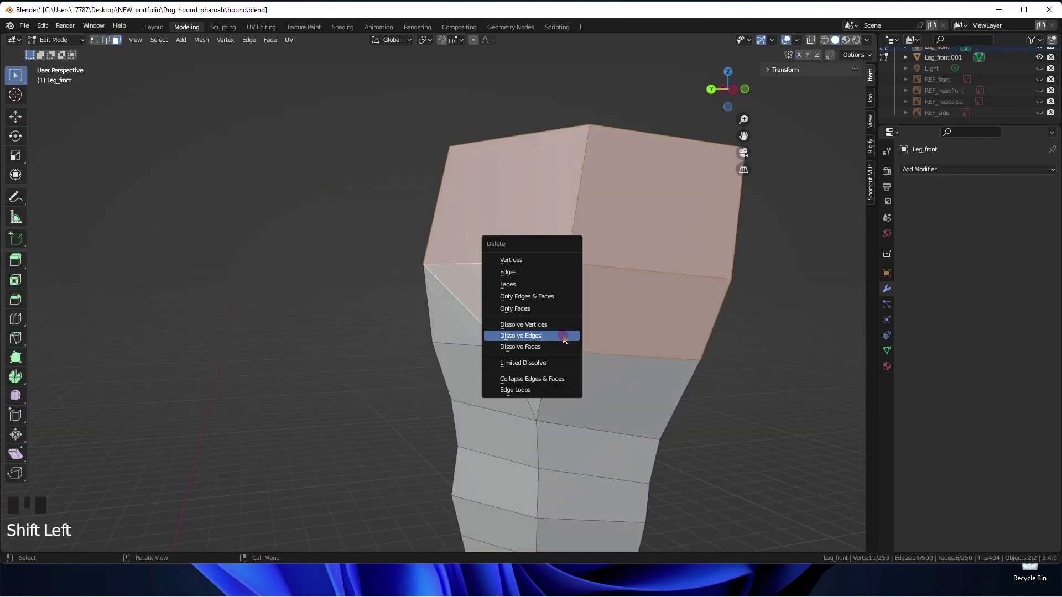
left_click(531, 284)
Dissolve the leftover edge near the top of the front leg.
middle_click_drag(531, 287, 531, 318)
key("2")
left_click(467, 334)
key("ctrl+x")
middle_click_drag(470, 343, 640, 266)
scroll(650, 341, "down", 5)
Save the file and rename the Leg_front object to Leg_back.
key("ctrl+s")
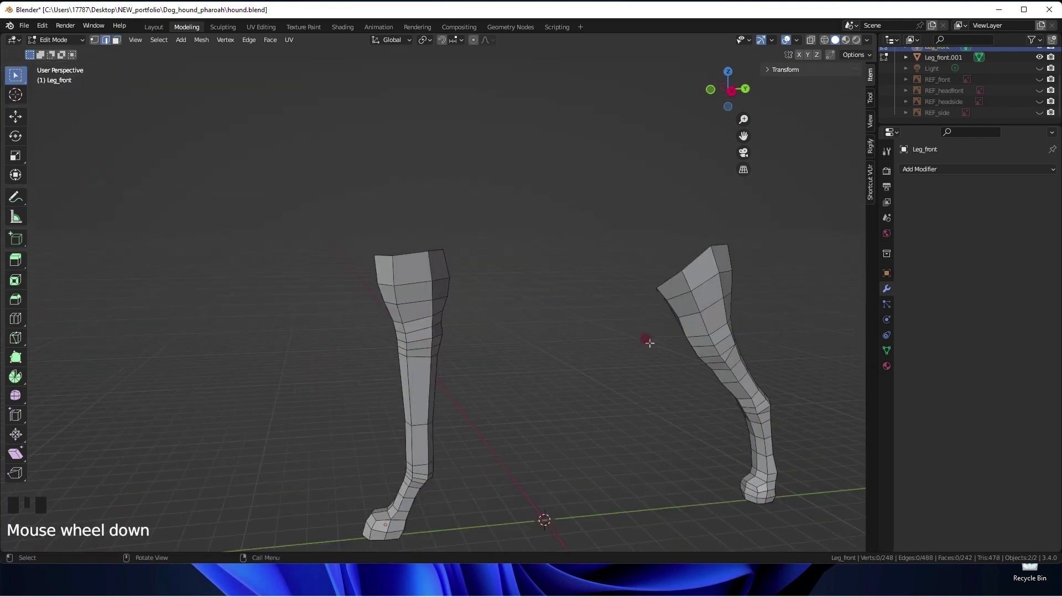
type("back")
key("Return")
Switch to vertex selection and adjust the side vertices of the front leg's wrist along X.
key("1")
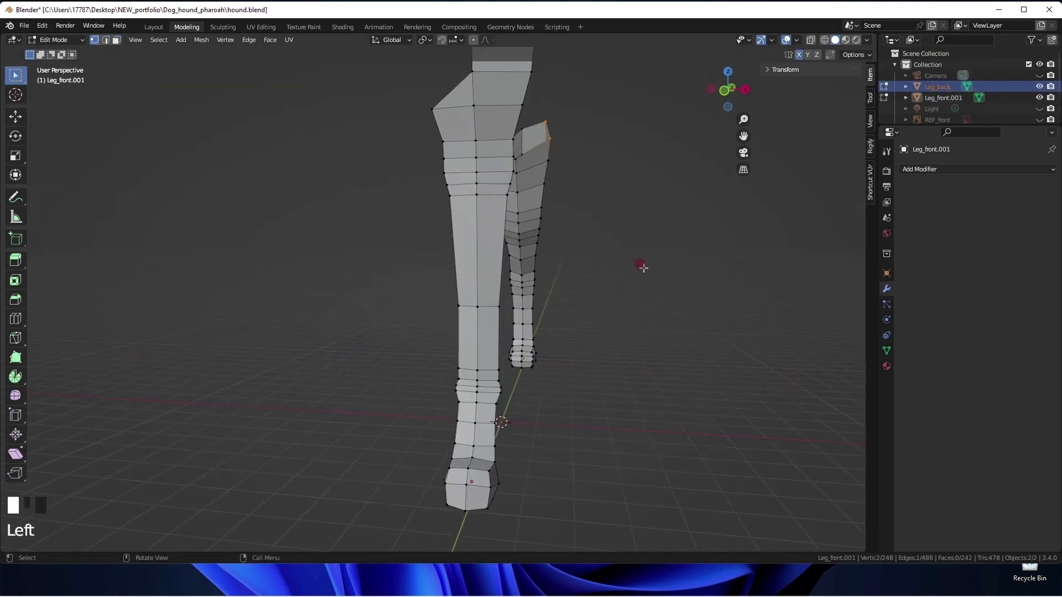
left_click_drag(545, 367, 552, 369)
left_click(799, 54)
left_click(865, 55)
left_click_drag(562, 317, 489, 453)
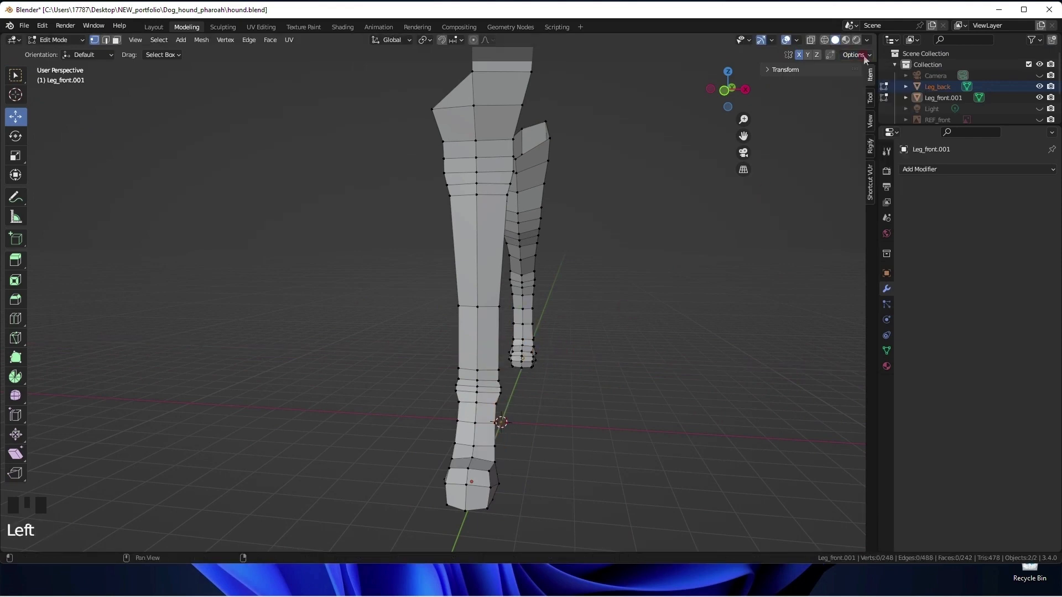
middle_click_drag(542, 353, 504, 375)
middle_click_drag(552, 373, 481, 476)
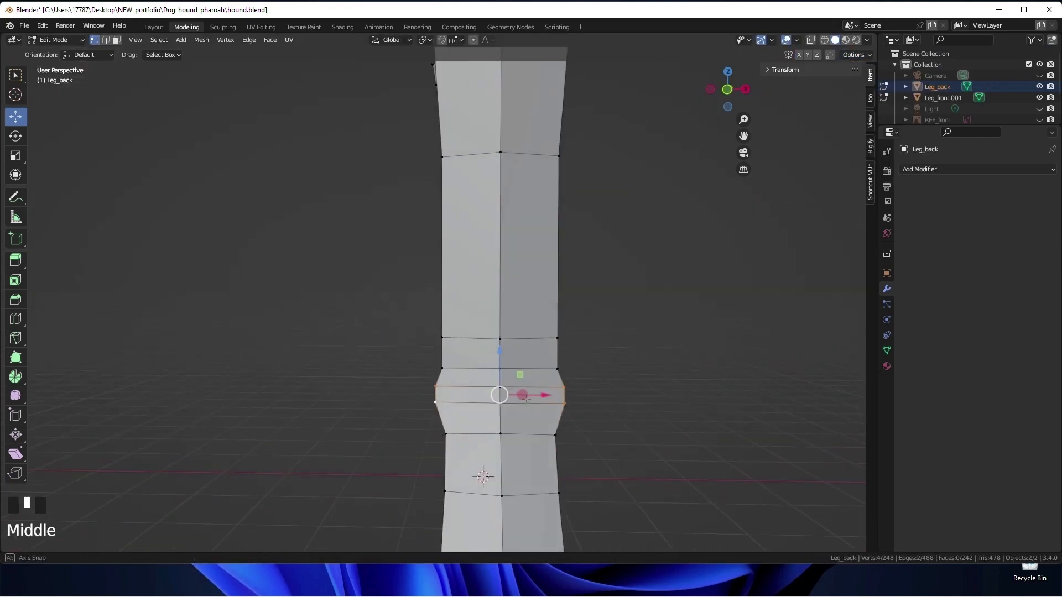
left_click_drag(545, 396, 535, 405)
Select the opposite side vertices below the front leg's wrist and scale them.
scroll(498, 398, "down", 3)
left_click(365, 357, "shift")
left_click(564, 385)
middle_click_drag(568, 390, 410, 400)
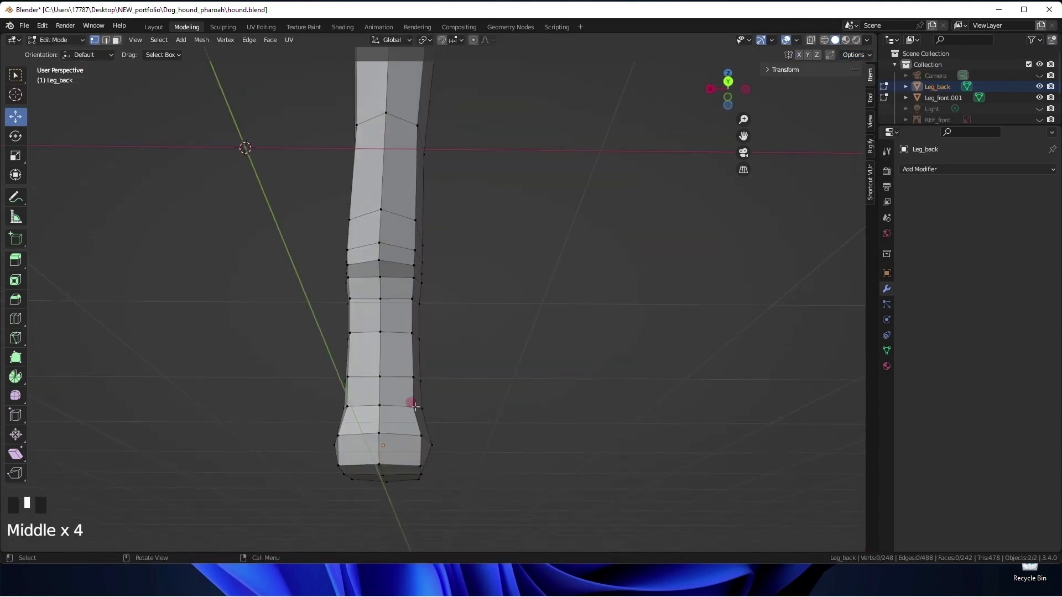
left_click(412, 377, "shift")
left_click(341, 374, "shift")
key("s")
left_click(346, 359)
Select the vertices around the toe end of the front leg's paw and shift them slightly along X.
middle_click_drag(354, 365, 546, 382)
middle_click_drag(546, 382, 476, 428, "shift")
scroll(654, 410, "down", 6)
left_click(440, 333)
scroll(487, 432, "up", 1)
scroll(477, 428, "up", 5)
left_click(418, 392)
left_click(405, 413, "shift")
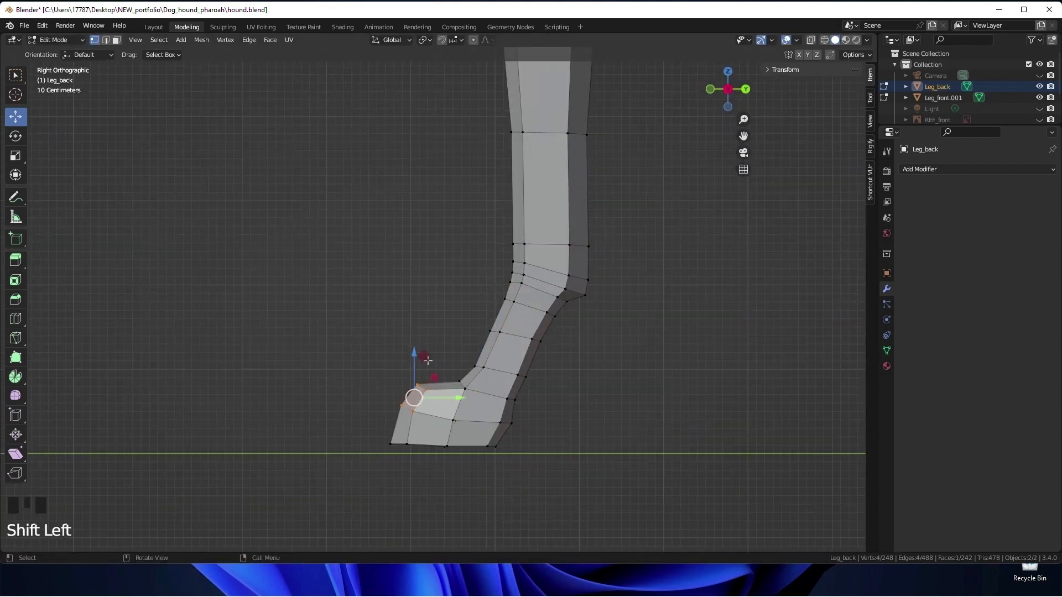
left_click(453, 421)
scroll(582, 419, "down", 3)
middle_click_drag(577, 421, 698, 435)
left_click(500, 442, "shift")
middle_click_drag(559, 437, 514, 470)
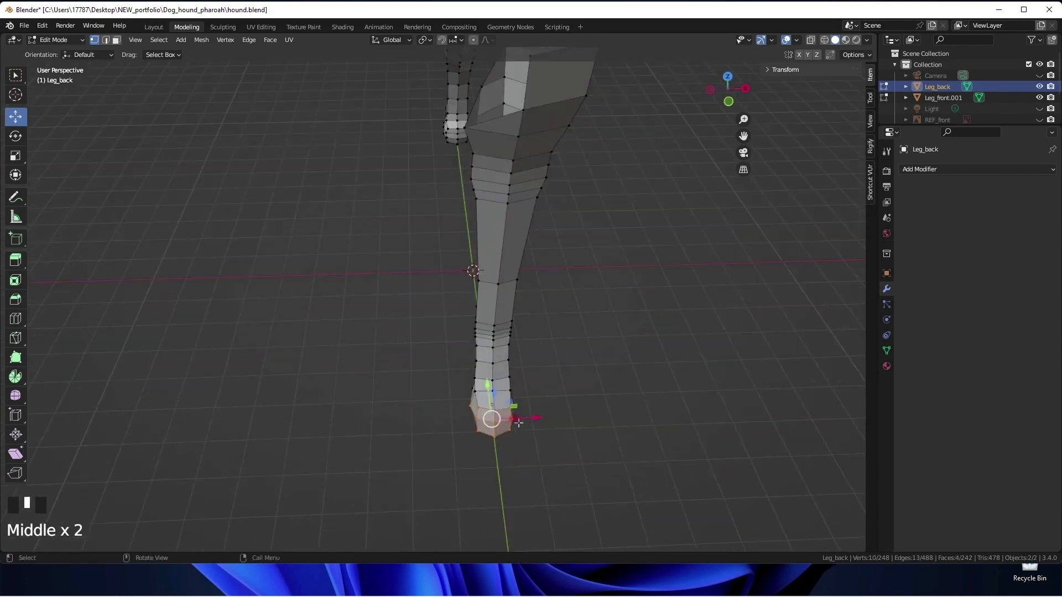
left_click_drag(514, 422, 522, 422)
Move the side vertices of the front leg's paw outward along X to widen it.
middle_click_drag(523, 423, 544, 387)
scroll(545, 387, "up", 3)
left_click_drag(505, 357, 511, 358)
left_click(406, 322)
left_click_drag(440, 322, 437, 321)
middle_click_drag(436, 353, 440, 265)
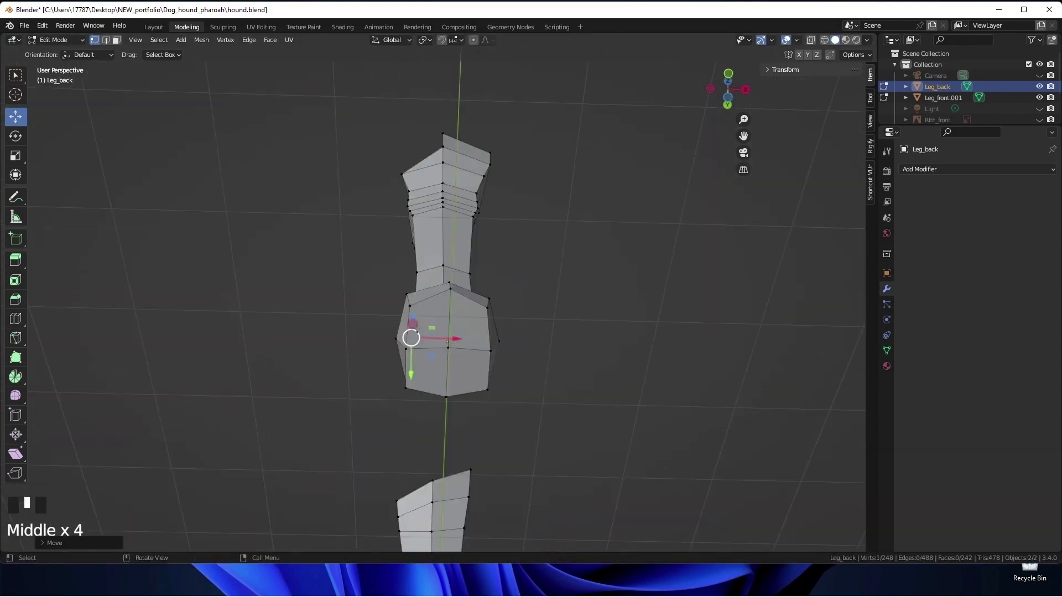
Select single side vertices on the front leg's paw and shift them slightly along X.
left_click(491, 331)
middle_click_drag(514, 332, 409, 409)
left_click(441, 336)
left_click_drag(487, 334, 483, 333)
middle_click_drag(483, 334, 623, 289)
scroll(491, 310, "down", 4)
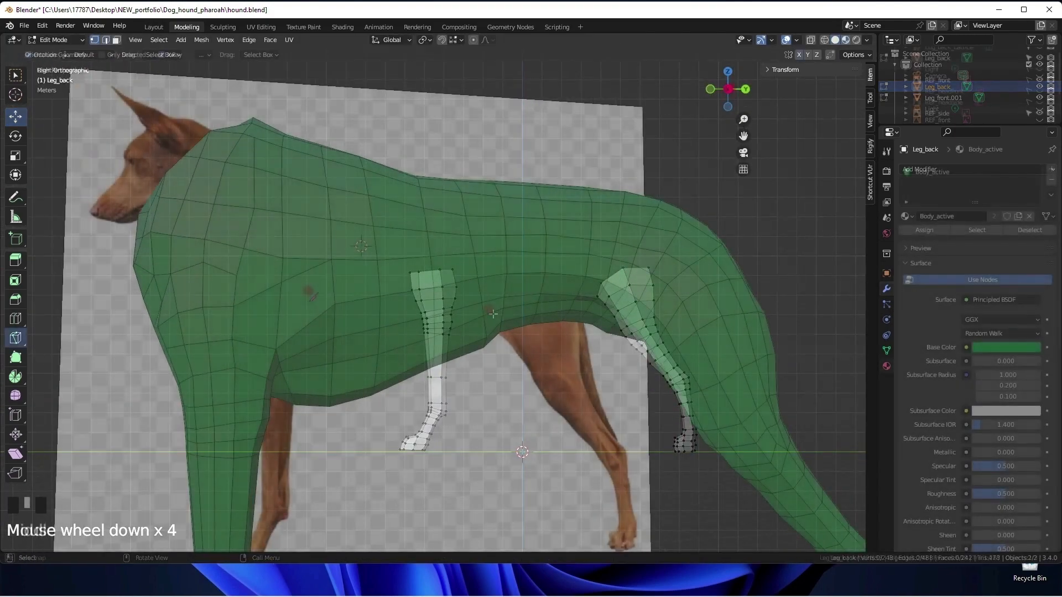
Cut across the shoulder area of the body mesh with the Knife and dissolve the surplus edges there.
middle_click_drag(442, 238, 434, 228)
left_click_drag(434, 228, 339, 225)
key("space")
mouse_move(339, 226)
middle_mouse_down()
mouse_move(346, 247)
mouse_move(334, 242)
middle_mouse_up()
middle_click_drag(334, 242, 374, 254, "shift")
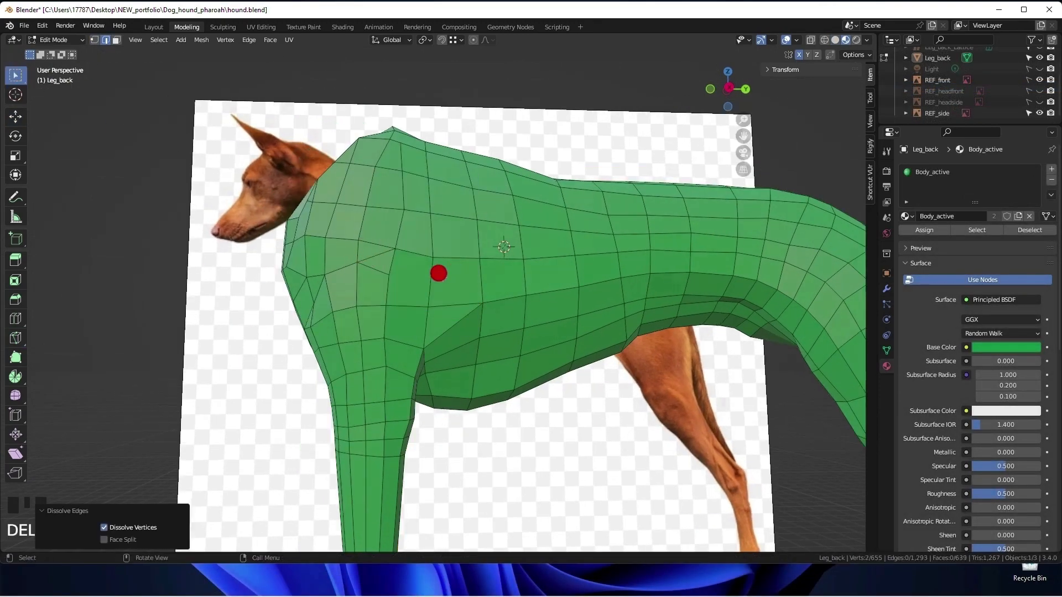
Knife-cut new edges above the armpit and dissolve the unneeded edges behind the shoulder.
middle_click_drag(438, 274, 390, 273)
middle_click_drag(462, 301, 469, 311, "shift")
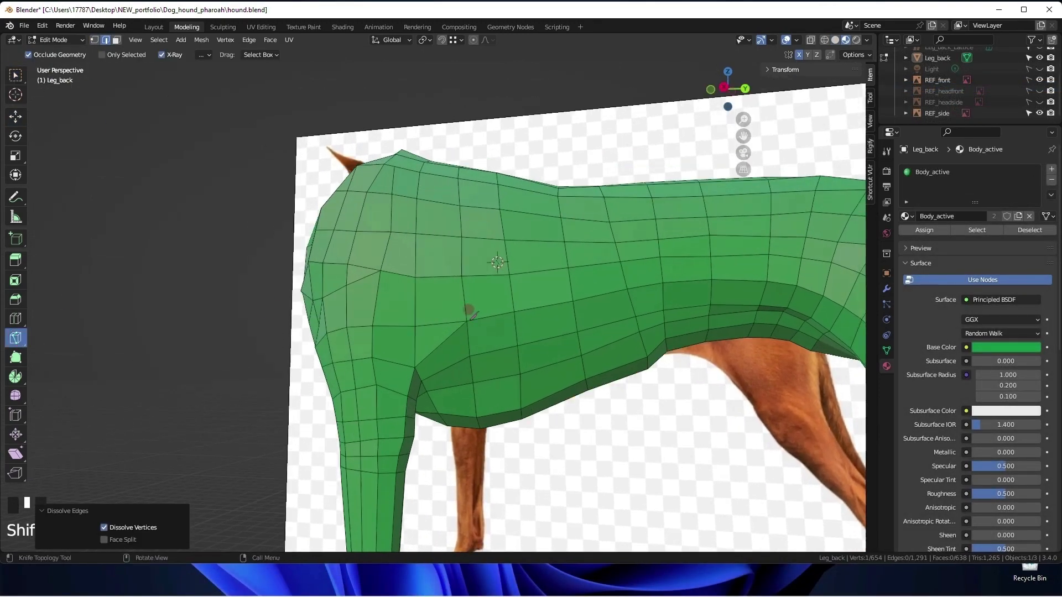
key("space")
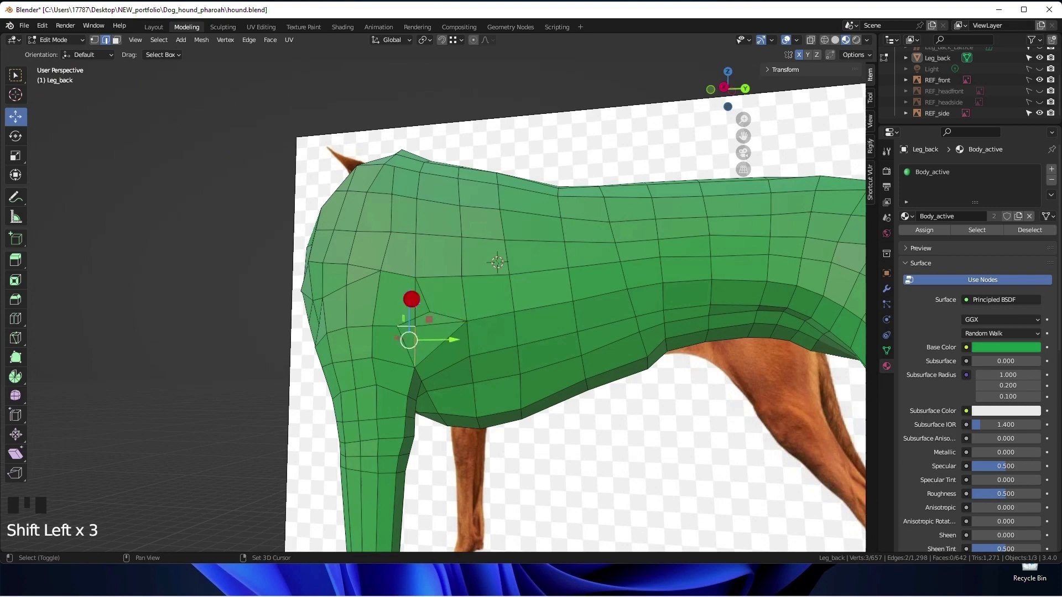
key("Delete")
middle_click_drag(457, 296, 474, 279)
middle_click_drag(473, 280, 508, 296, "shift")
scroll(522, 276, "up", 1)
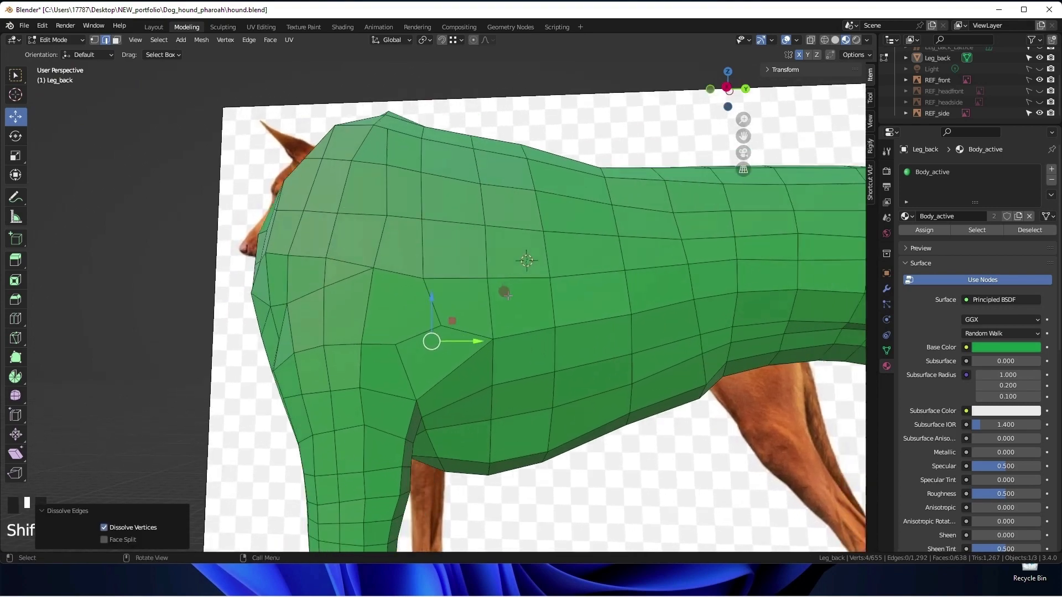
Add a short edge on the shoulder and knife-cut a line from behind the shoulder down to the belly.
left_click(491, 318)
middle_click_drag(501, 338, 520, 254, "ctrl")
middle_click_drag(520, 255, 401, 164)
key("k")
key("Return")
middle_click_drag(455, 320, 462, 324)
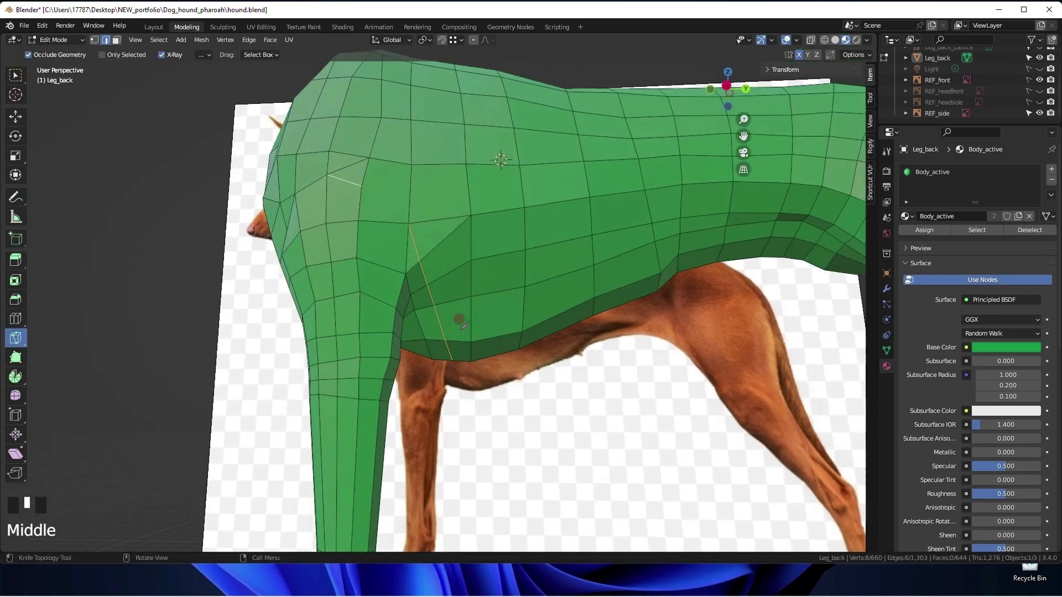
Knife-cut a continuous line of edges from the shoulder past the armpit to the chest's underside.
middle_click_drag(542, 425, 484, 329)
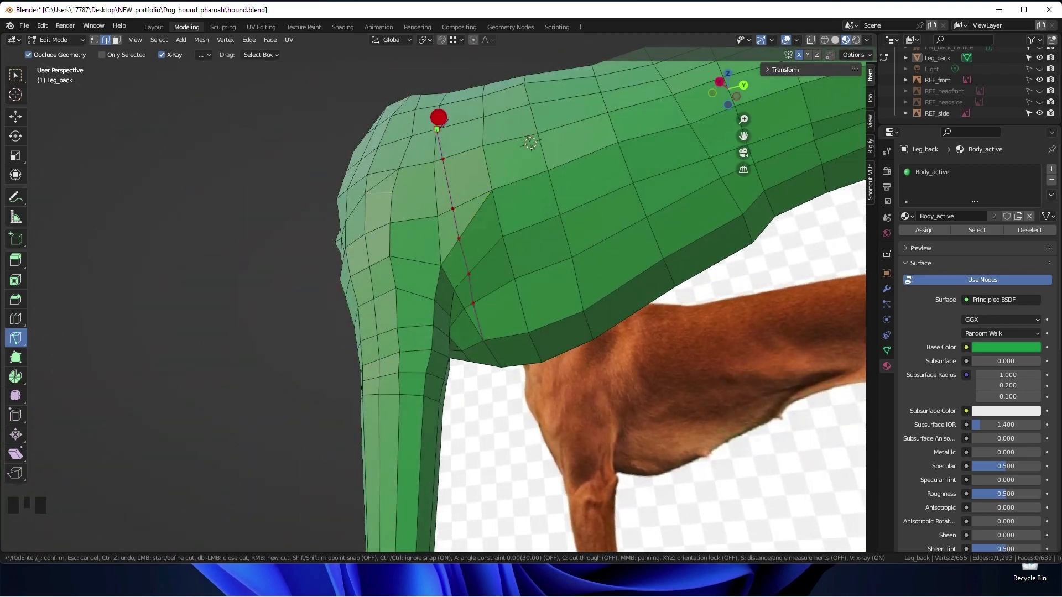
key("Return")
middle_click_drag(439, 117, 456, 225)
middle_click_drag(501, 327, 508, 332)
Select the surplus edges beside the new cut near the armpit and dissolve them.
left_click(16, 76)
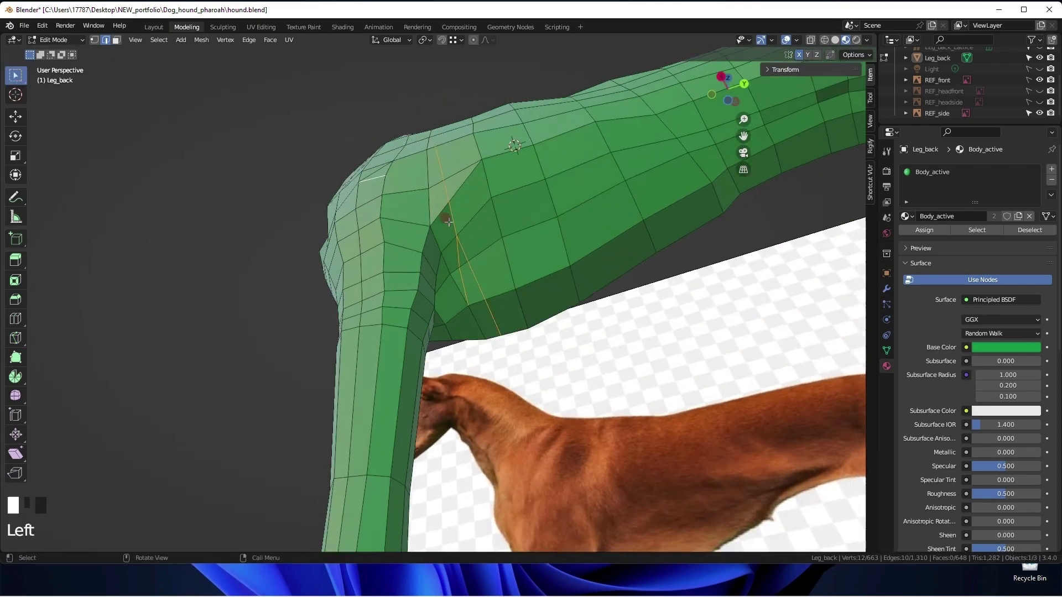
left_click(469, 288)
middle_click_drag(469, 288, 423, 276)
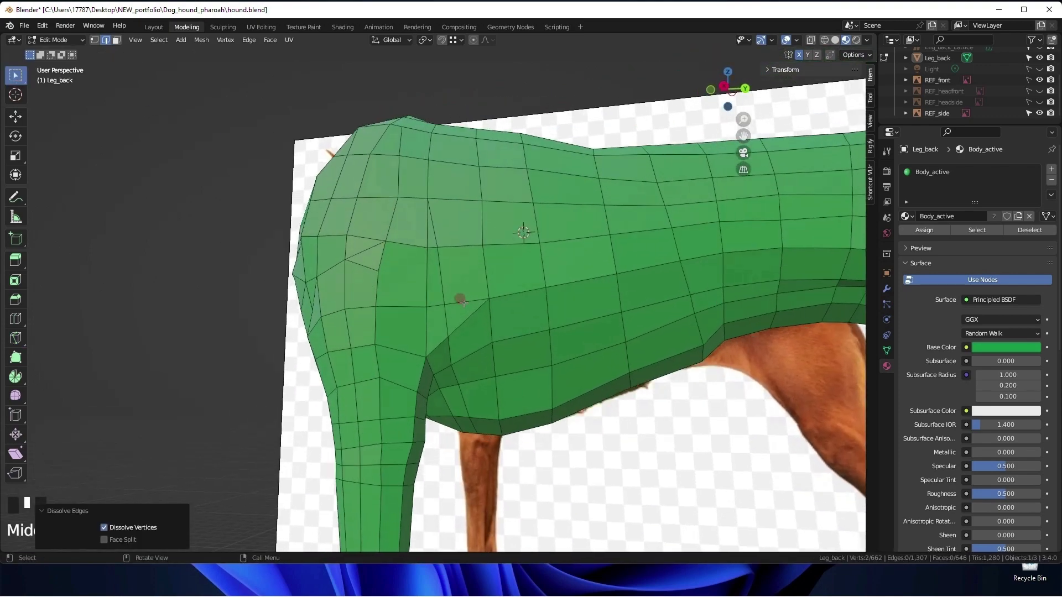
In the right side view, switch to vertex selection and reposition a vertex behind the shoulder with the Move tool.
left_click(17, 336)
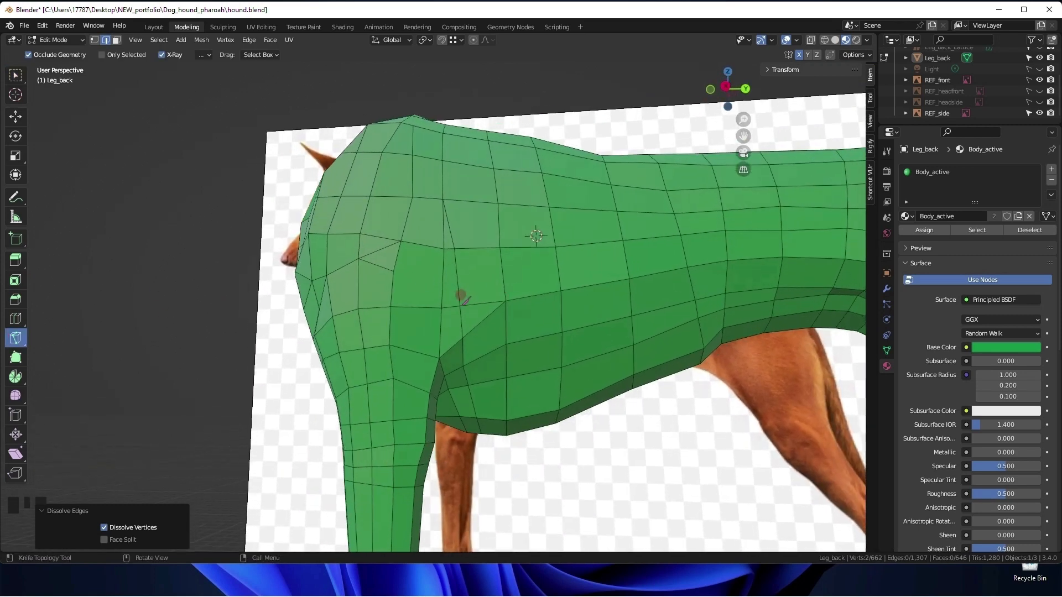
key("KP_3")
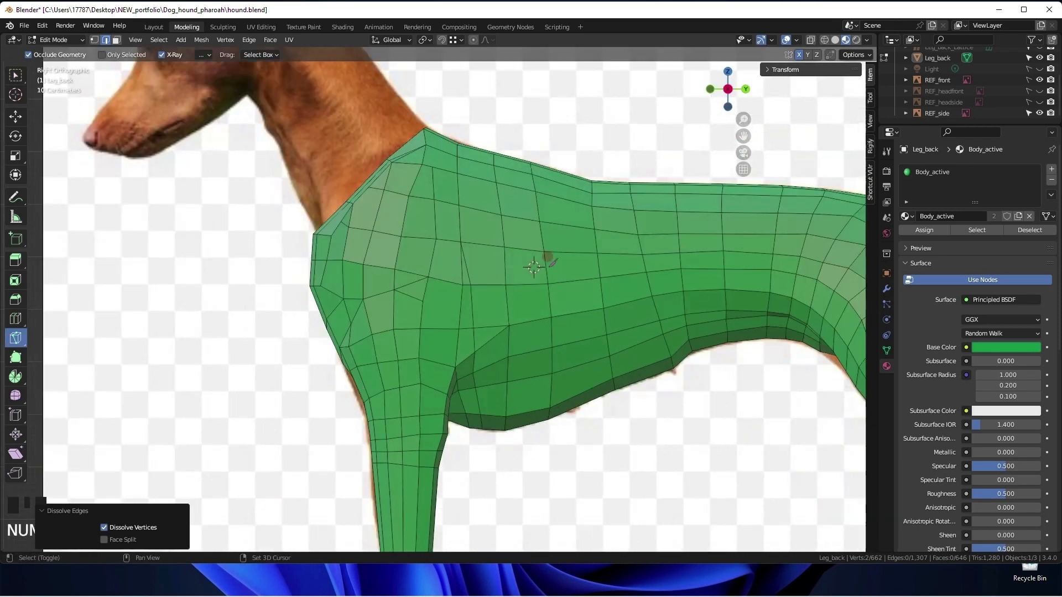
middle_click_drag(549, 258, 509, 220, "shift")
key("1")
left_click(15, 117)
left_click(468, 288)
left_click(510, 309)
mouse_move(483, 294)
left_mouse_down()
mouse_move(512, 284)
mouse_move(464, 283)
left_mouse_up()
Select the vertices around the armpit and move them to even out the edge flow, shifting one about 0.021 m along Y.
left_click(467, 322)
left_click(466, 348, "shift")
left_click(433, 349, "shift")
left_click(433, 351)
left_click_drag(434, 327, 433, 329)
middle_click_drag(470, 301, 476, 282, "shift")
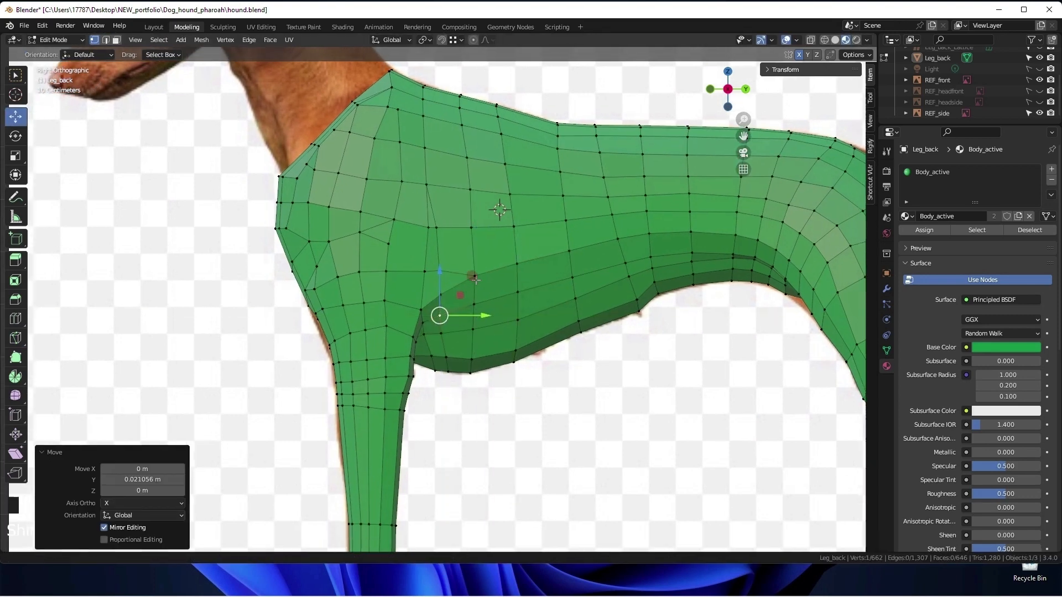
Select the two vertices on the belly's lower outline and nudge them to match the side reference.
left_click(636, 299)
left_click(639, 311, "shift")
left_click_drag(662, 301, 661, 298)
middle_click_drag(469, 291, 409, 364, "shift")
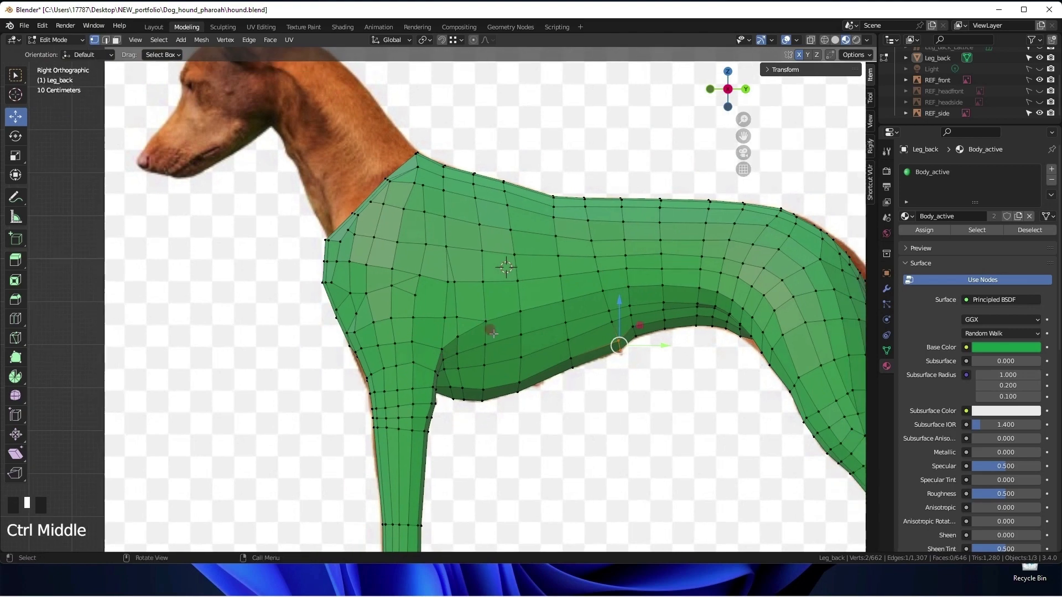
Knife-cut an edge across the faces behind the shoulder, just above the armpit.
middle_click_drag(489, 327, 468, 302)
left_click(20, 335)
middle_click_drag(391, 307, 396, 329)
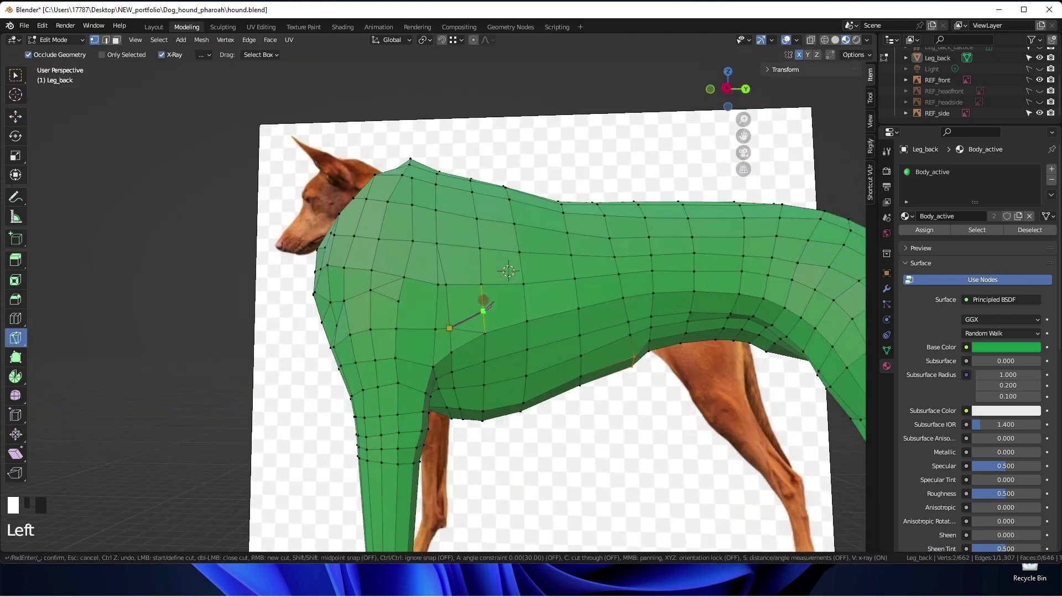